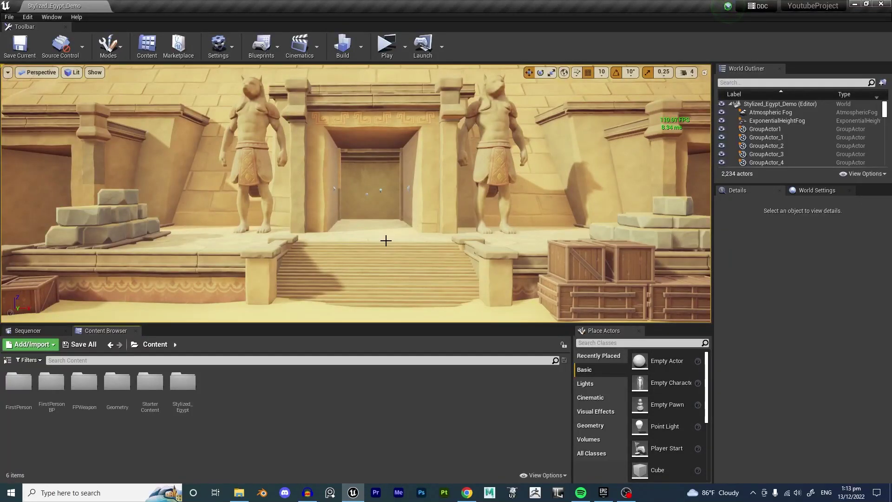
{"action": "right_click_drag", "start_coordinate": [386, 240], "coordinate": [562, 233]}
{"action": "right_click_drag", "start_coordinate": [325, 242], "coordinate": [306, 237]}
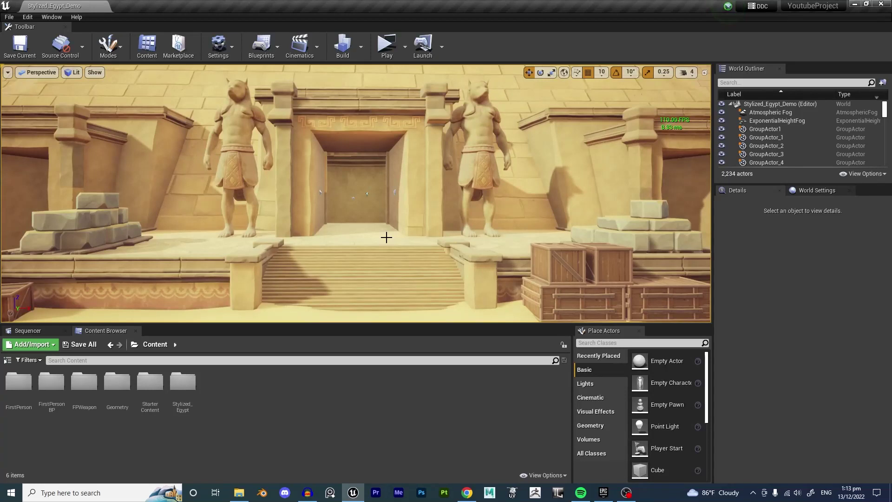
{"action": "right_click_drag", "start_coordinate": [349, 312], "coordinate": [383, 369]}
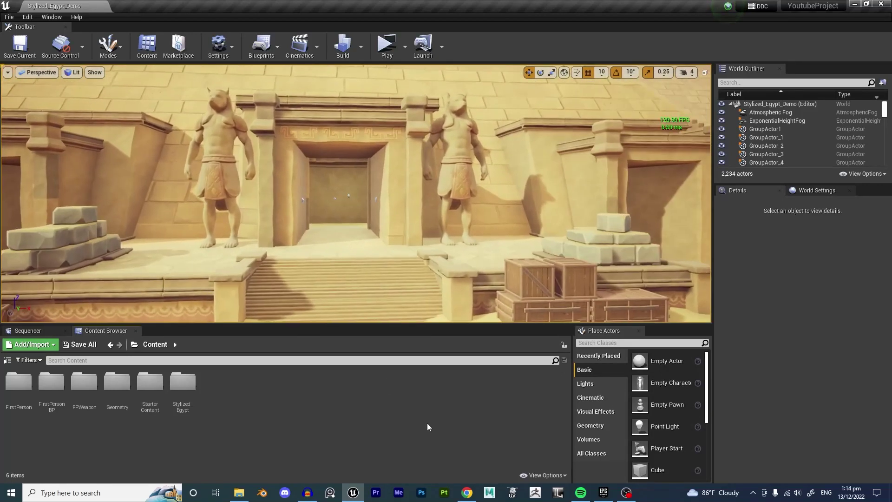
{"action": "right_click_drag", "start_coordinate": [394, 265], "coordinate": [381, 276]}
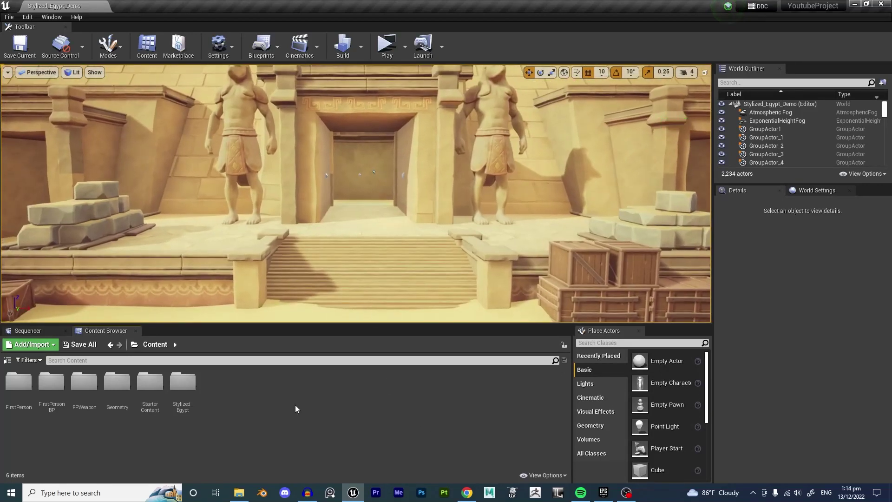
{"action": "double_click", "coordinate": [183, 380]}
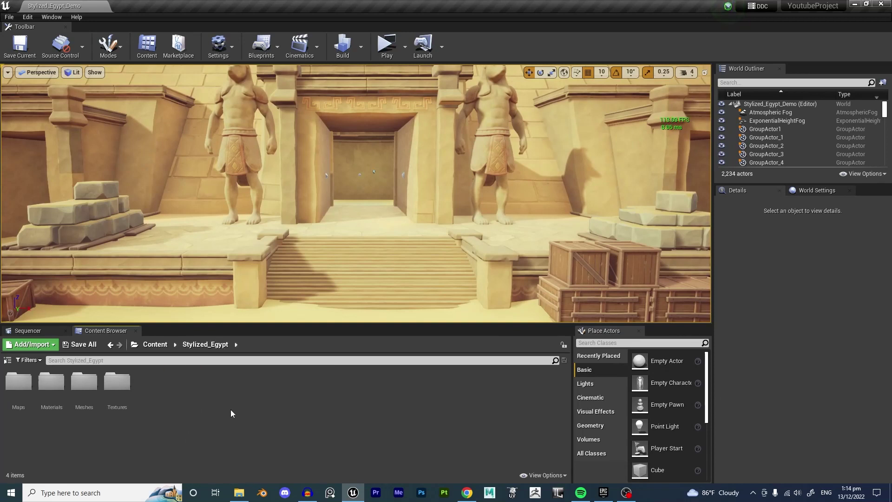
{"action": "right_click_drag", "start_coordinate": [319, 229], "coordinate": [319, 229]}
{"action": "right_click_drag", "start_coordinate": [390, 203], "coordinate": [412, 200]}
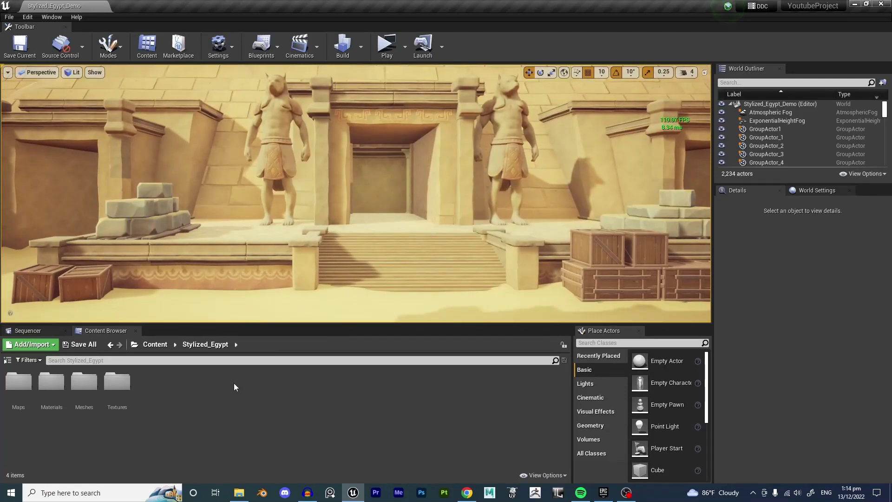
{"action": "left_click", "coordinate": [155, 344]}
{"action": "right_click", "coordinate": [244, 390]}
{"action": "mouse_move", "coordinate": [277, 385]}
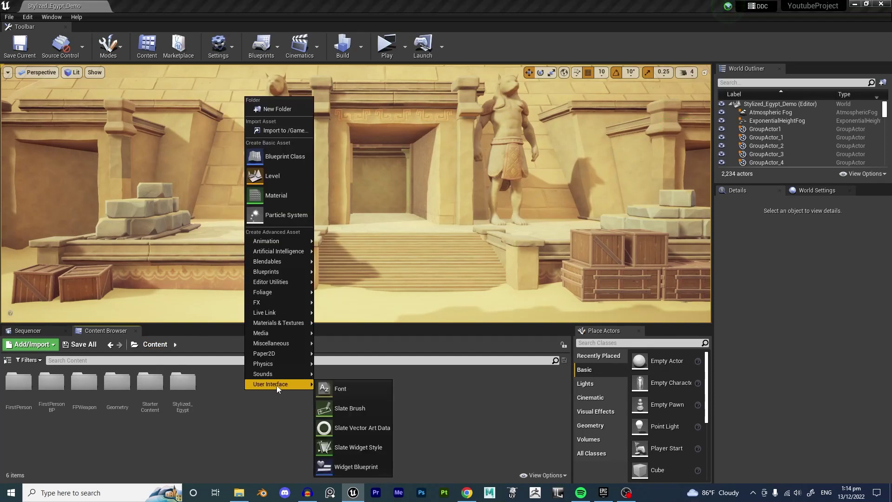
{"action": "left_click", "coordinate": [344, 465]}
{"action": "key", "text": "Return"}
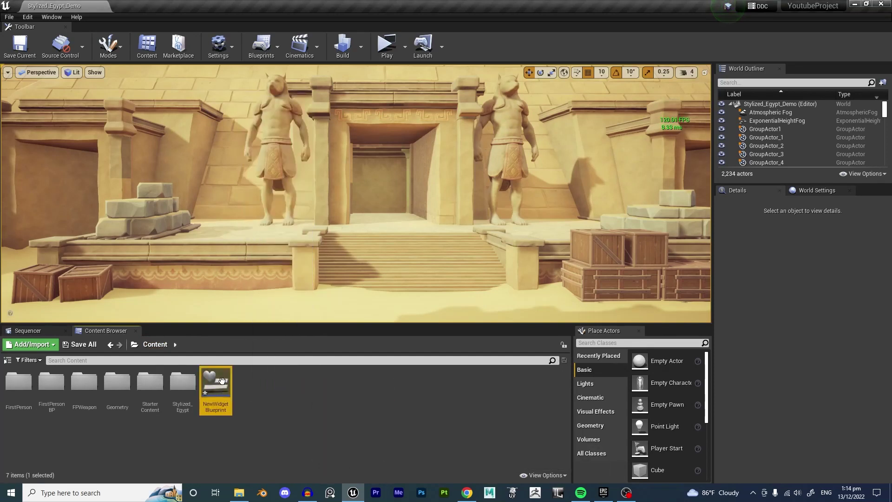
{"action": "key", "text": "Delete"}
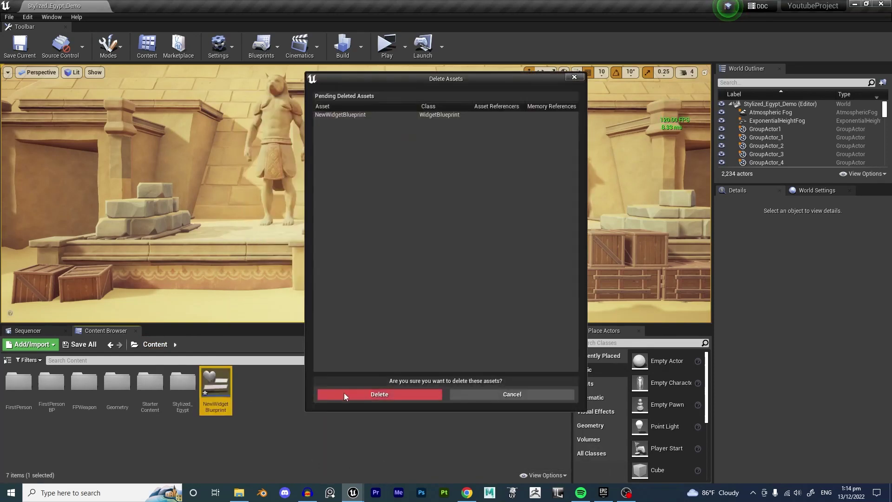
{"action": "left_click", "coordinate": [345, 392]}
Create a Widget Blueprint named W_MainMenu in the Content folder and open it for editing
{"action": "right_click", "coordinate": [245, 389]}
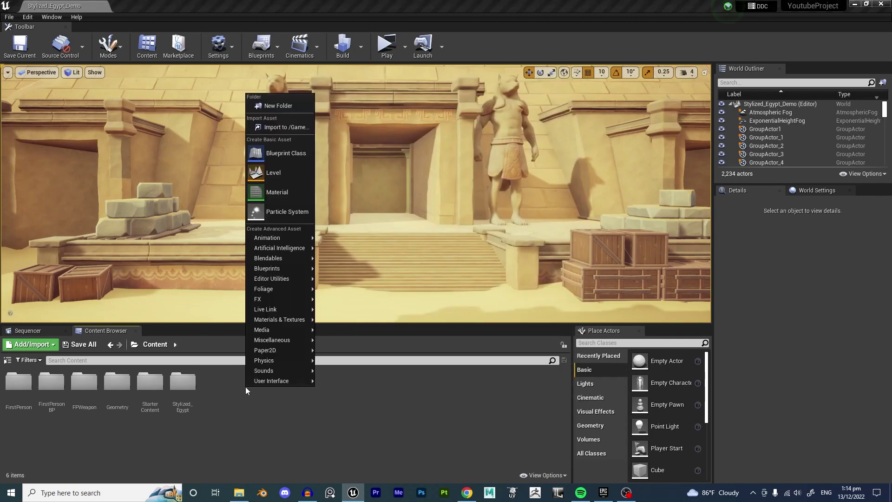
{"action": "mouse_move", "coordinate": [249, 386]}
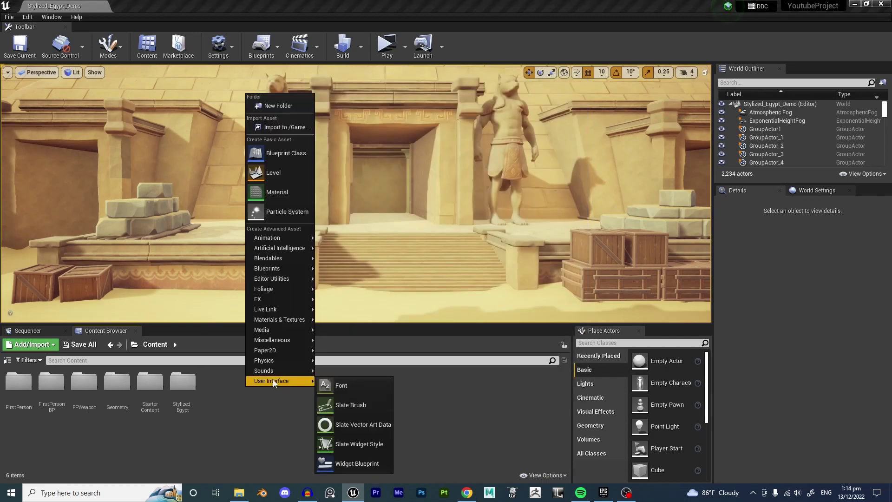
{"action": "left_click", "coordinate": [356, 465]}
{"action": "type", "text": "W"}
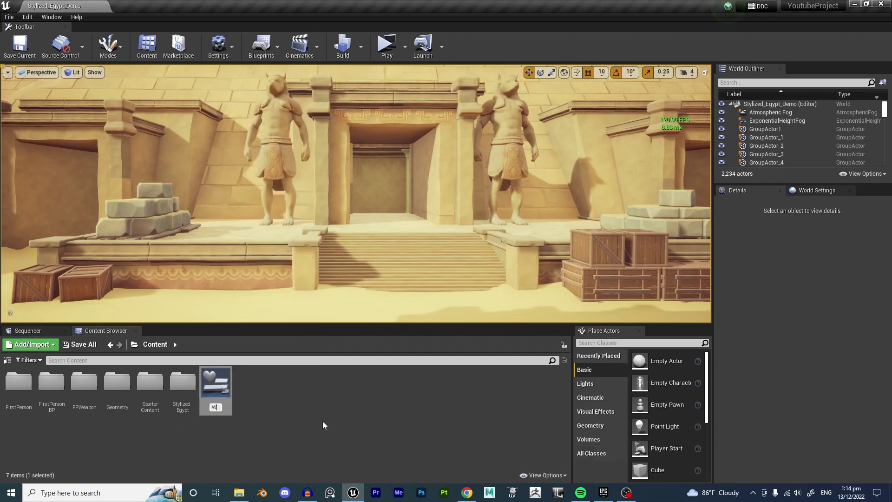
{"action": "type", "text": "_MainMenu"}
{"action": "key", "text": "Return"}
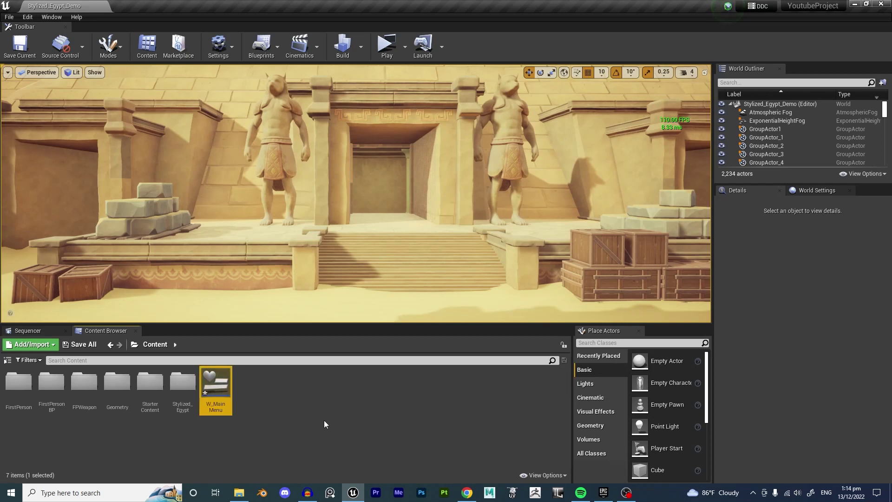
{"action": "double_click", "coordinate": [218, 406]}
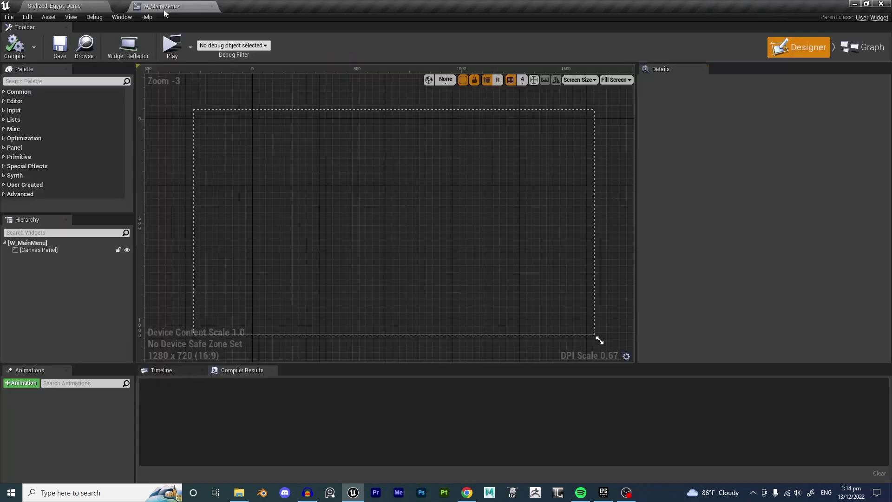
{"action": "right_click_drag", "start_coordinate": [444, 154], "coordinate": [444, 162]}
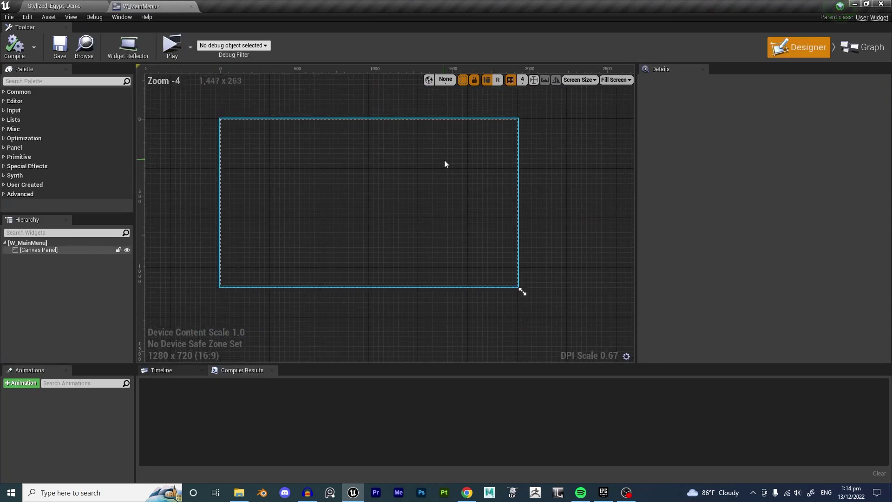
{"action": "right_click_drag", "start_coordinate": [372, 160], "coordinate": [414, 156]}
{"action": "left_click", "coordinate": [580, 80]}
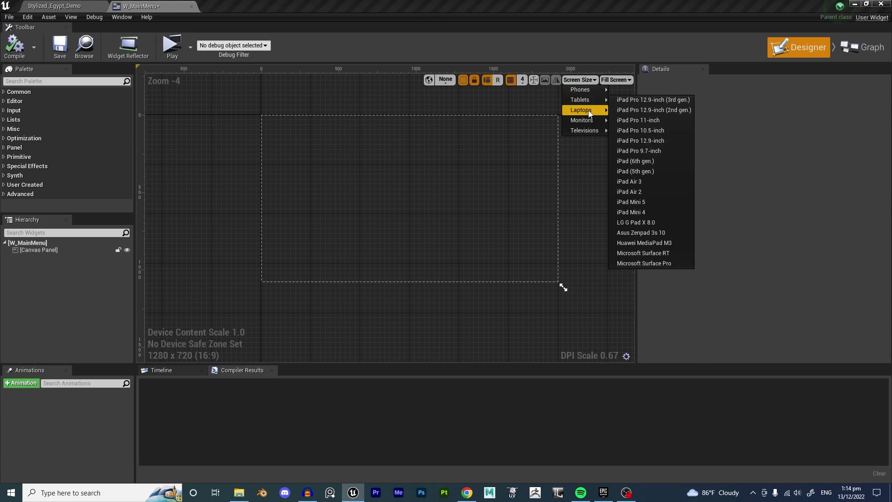
{"action": "left_click", "coordinate": [616, 81]}
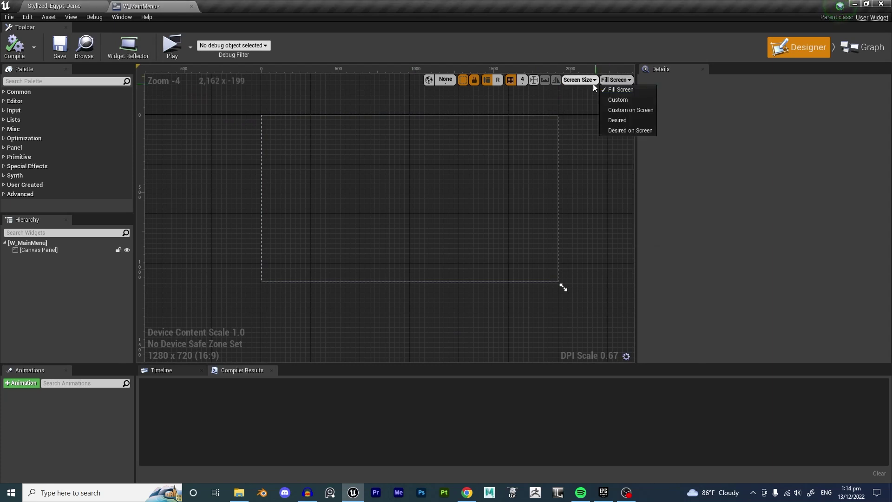
{"action": "left_click", "coordinate": [590, 81]}
{"action": "left_click", "coordinate": [320, 117]}
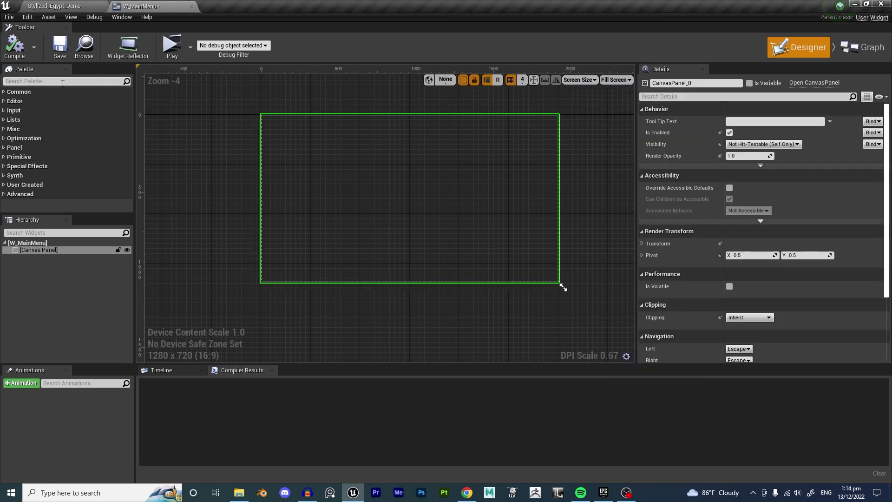
Add a Text widget to the canvas near its upper middle, at about X 840, Y 144, and anchor it to the centre
{"action": "left_click", "coordinate": [63, 83]}
{"action": "type", "text": "text"}
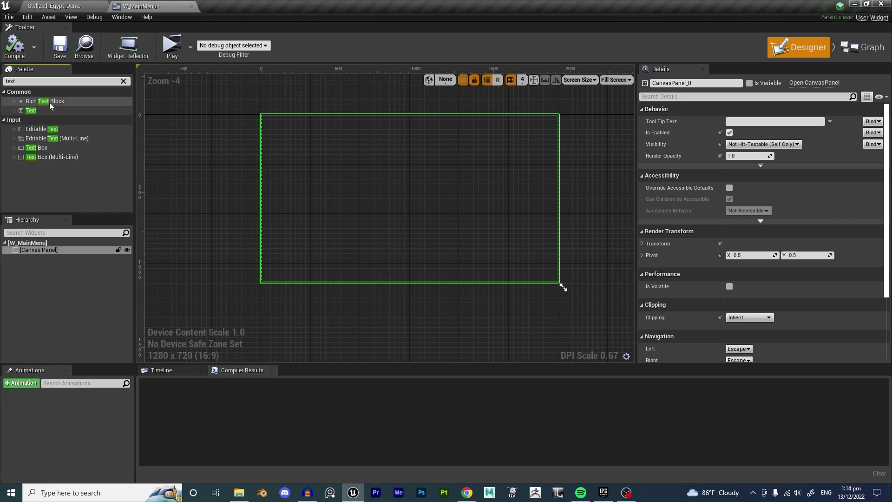
{"action": "left_click_drag", "start_coordinate": [31, 110], "coordinate": [395, 139]}
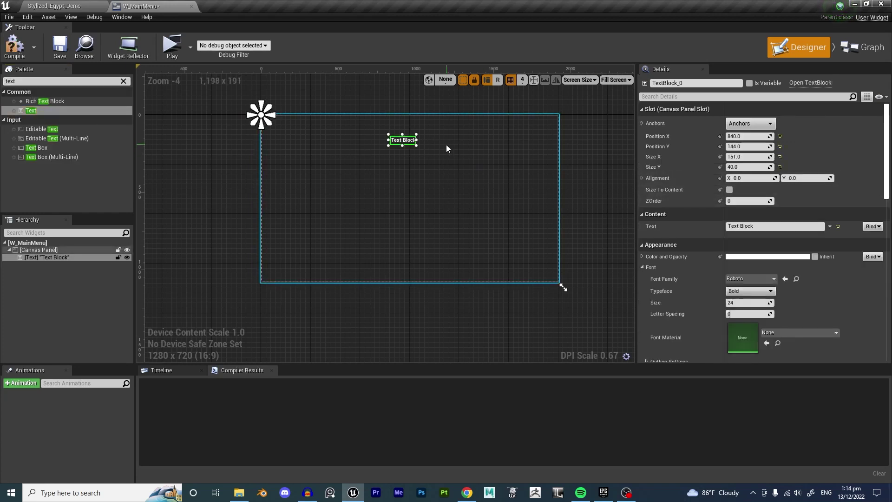
{"action": "left_click", "coordinate": [750, 123]}
{"action": "left_click", "coordinate": [767, 184]}
Set the text block's content to "MAIN MENU OF BLABLA GAME" and enable Size To Content
{"action": "left_click_drag", "start_coordinate": [774, 226], "coordinate": [687, 226]}
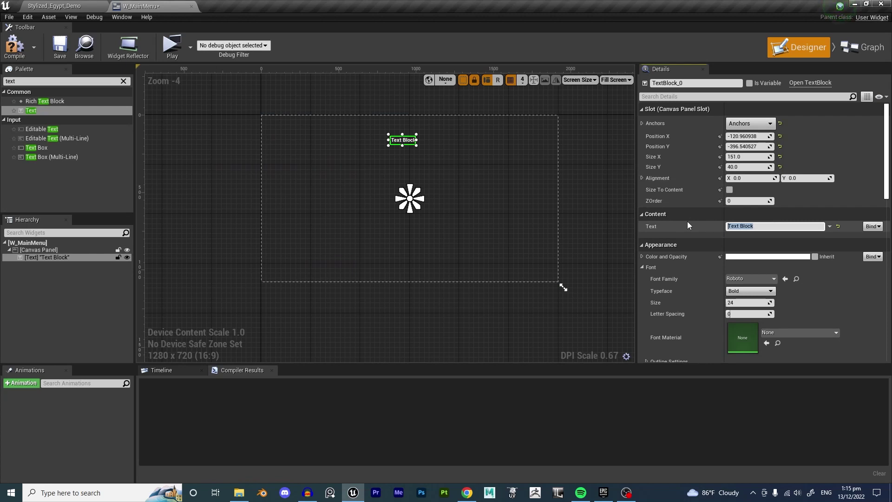
{"action": "type", "text": "MAIN MENU OF BLABLA GAME"}
{"action": "key", "text": "Return"}
{"action": "left_click", "coordinate": [730, 191]}
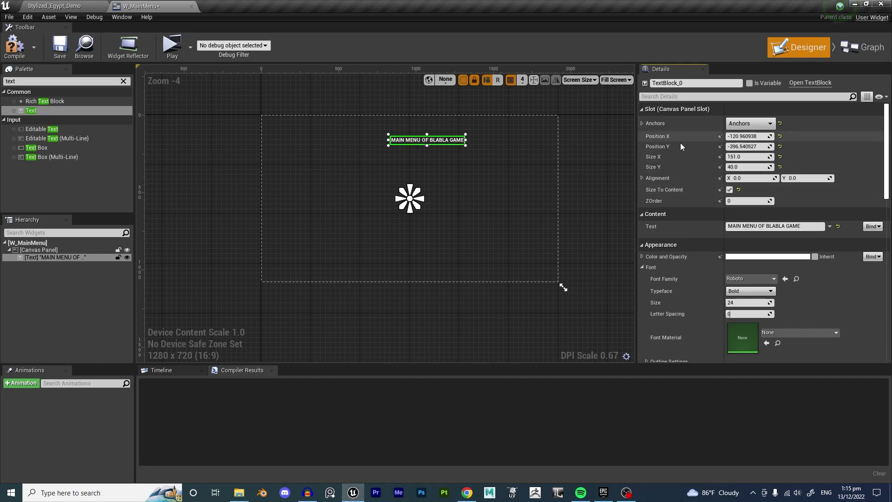
Set the title text's font size to 50
{"action": "left_click", "coordinate": [737, 303]}
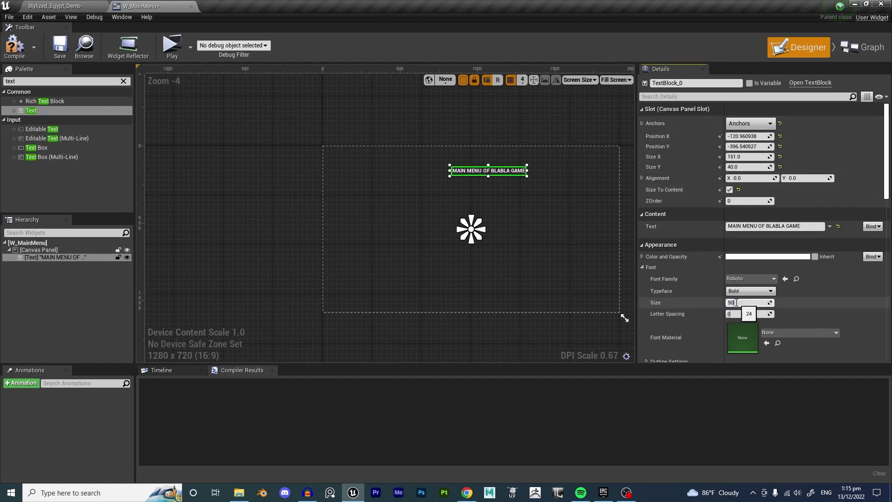
{"action": "type", "text": "50"}
{"action": "key", "text": "Return"}
Centre the title horizontally by setting its X alignment to 0.5 and resetting Position X to its default
{"action": "left_click", "coordinate": [753, 179]}
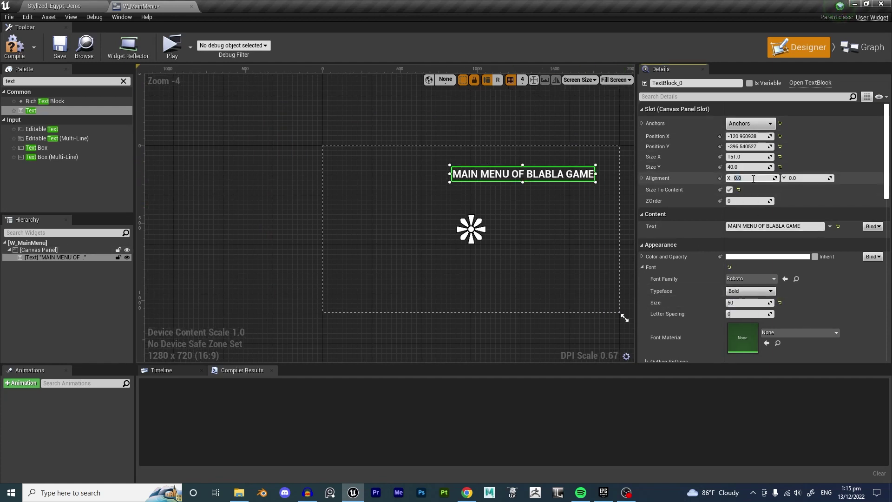
{"action": "type", "text": ".5"}
{"action": "key", "text": "Return"}
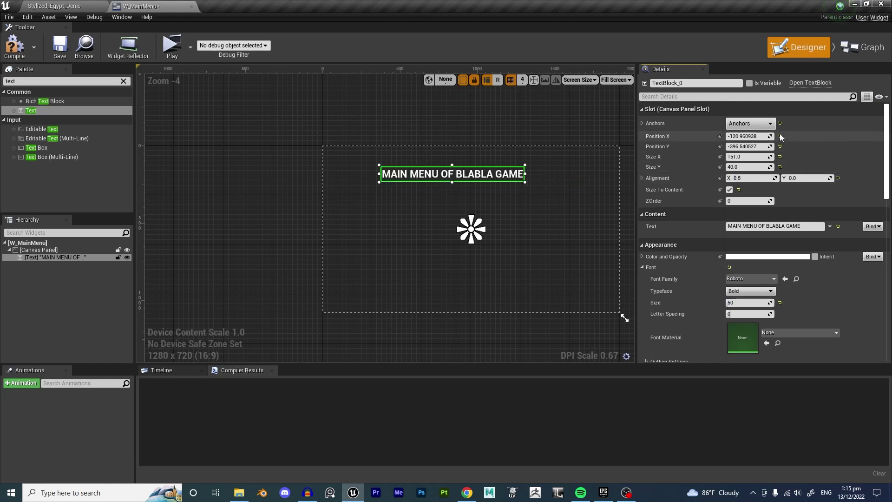
{"action": "left_click", "coordinate": [780, 136]}
{"action": "scroll", "coordinate": [528, 183], "scroll_direction": "up", "scroll_amount": 2}
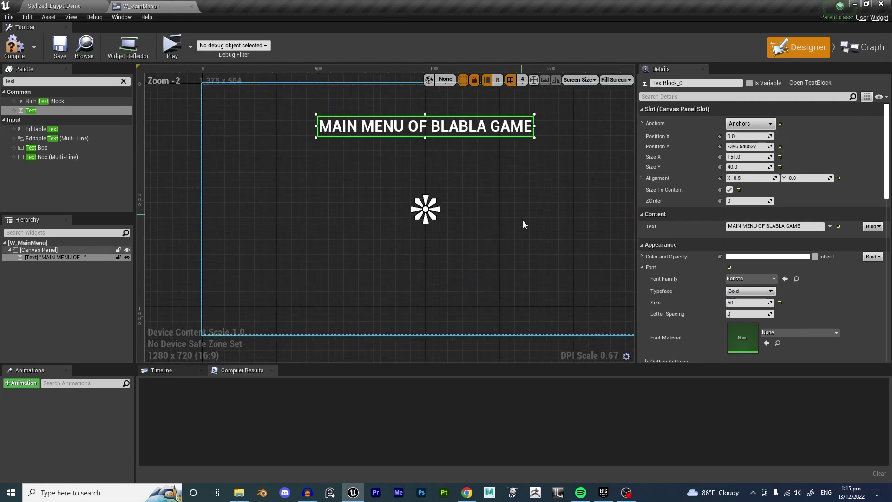
{"action": "scroll", "coordinate": [431, 253], "scroll_direction": "down", "scroll_amount": 2}
Add a Button widget about 355 by 133 to the canvas below the title, at about X 812, Y 324
{"action": "left_click", "coordinate": [321, 149]}
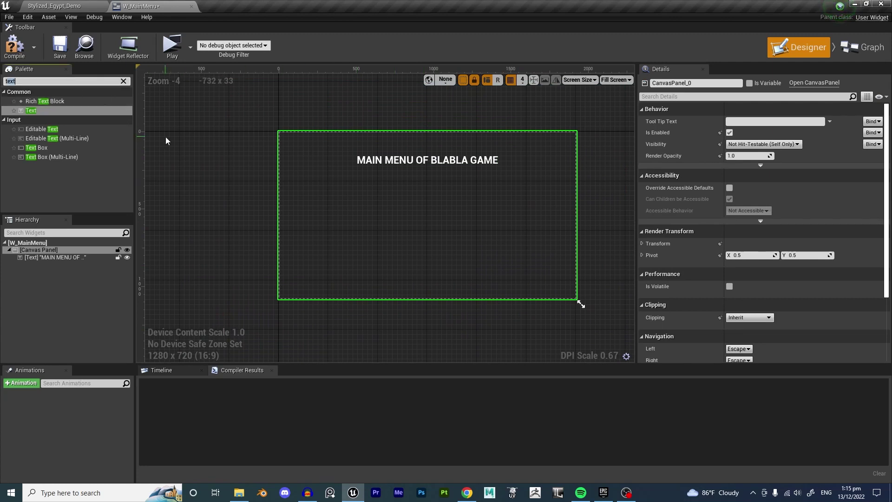
{"action": "key", "text": "BackSpace"}
{"action": "key", "text": "BackSpace"}
{"action": "key", "text": "BackSpace"}
{"action": "key", "text": "BackSpace"}
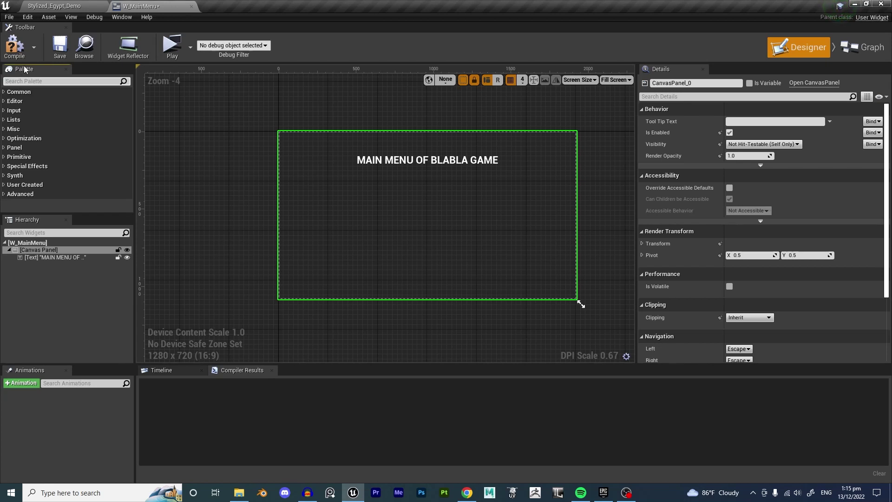
{"action": "type", "text": "BUTTON"}
{"action": "left_click_drag", "start_coordinate": [34, 101], "coordinate": [441, 197]}
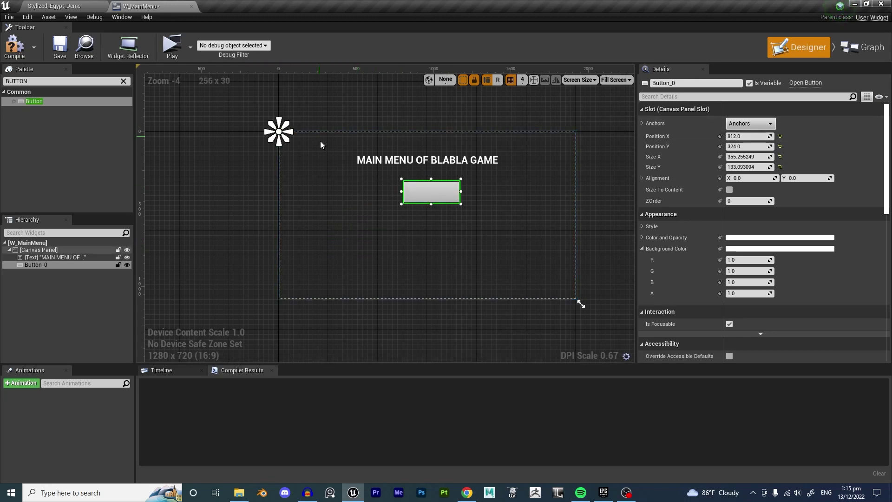
Compile and save the W_MainMenu widget blueprint
{"action": "right_click_drag", "start_coordinate": [345, 165], "coordinate": [339, 172]}
{"action": "right_click_drag", "start_coordinate": [371, 202], "coordinate": [358, 208]}
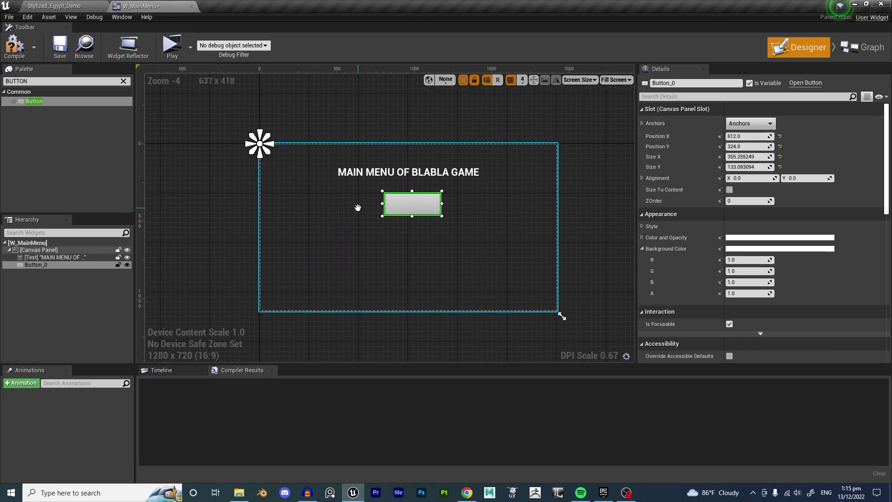
{"action": "left_click", "coordinate": [14, 47]}
{"action": "left_click", "coordinate": [59, 47]}
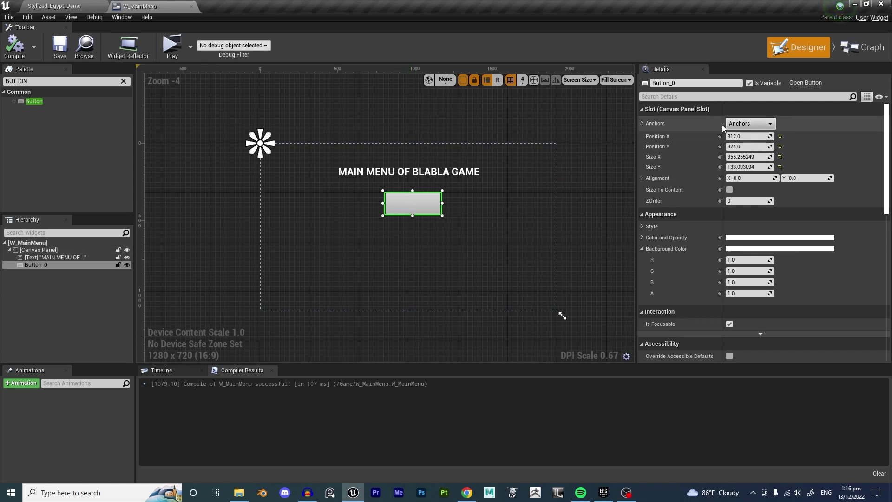
Anchor the button to the centre of the canvas, and compile and save the widget blueprint with this change
{"action": "left_click", "coordinate": [743, 126]}
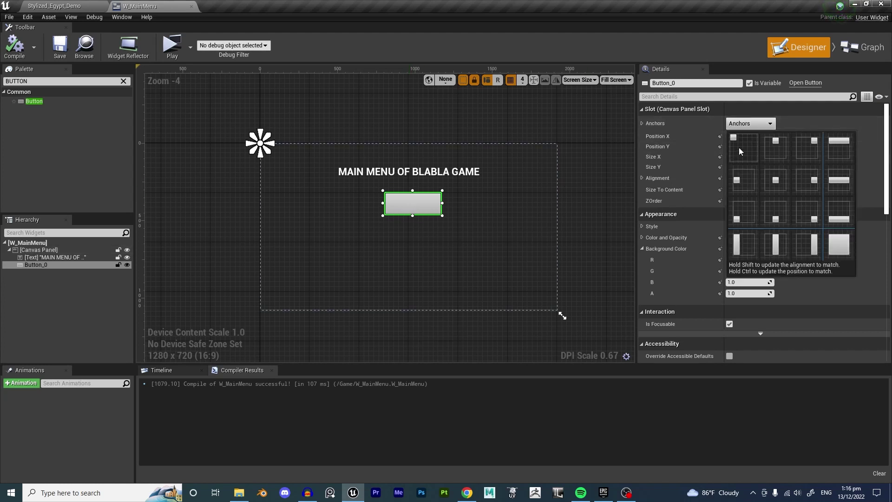
{"action": "left_click", "coordinate": [776, 182]}
{"action": "scroll", "coordinate": [415, 249], "scroll_direction": "up", "scroll_amount": 3}
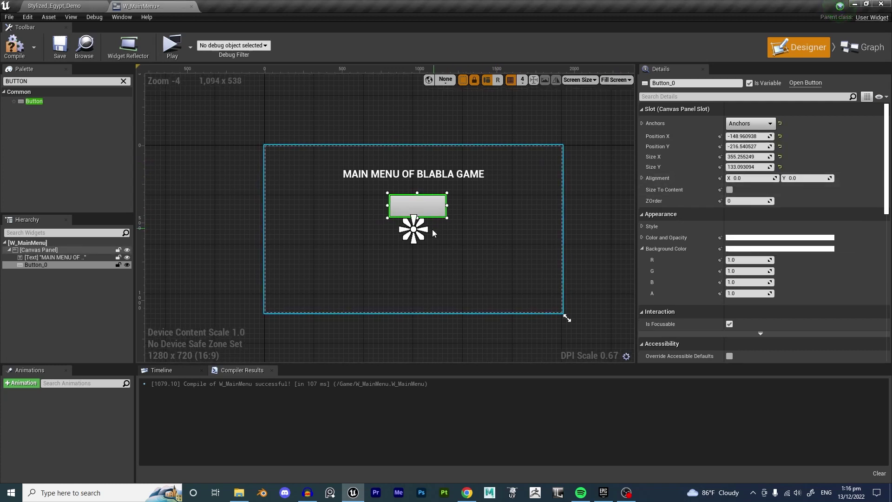
{"action": "scroll", "coordinate": [415, 250], "scroll_direction": "down", "scroll_amount": 2}
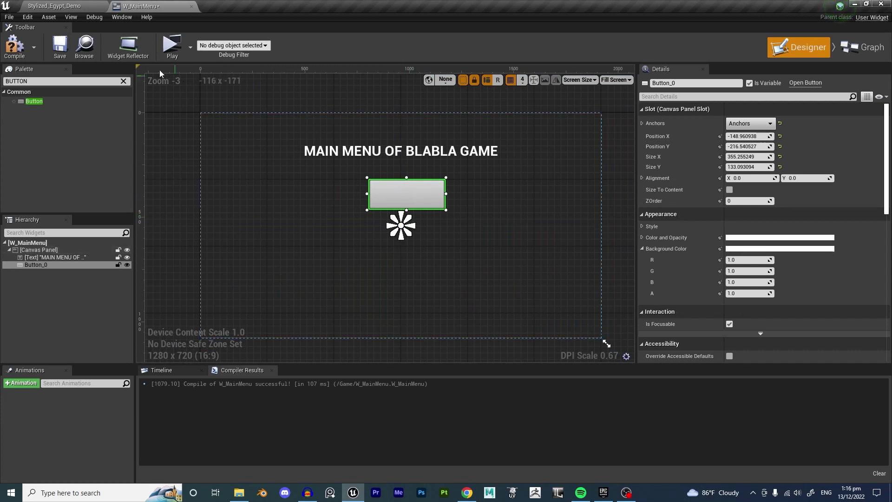
{"action": "left_click", "coordinate": [15, 46]}
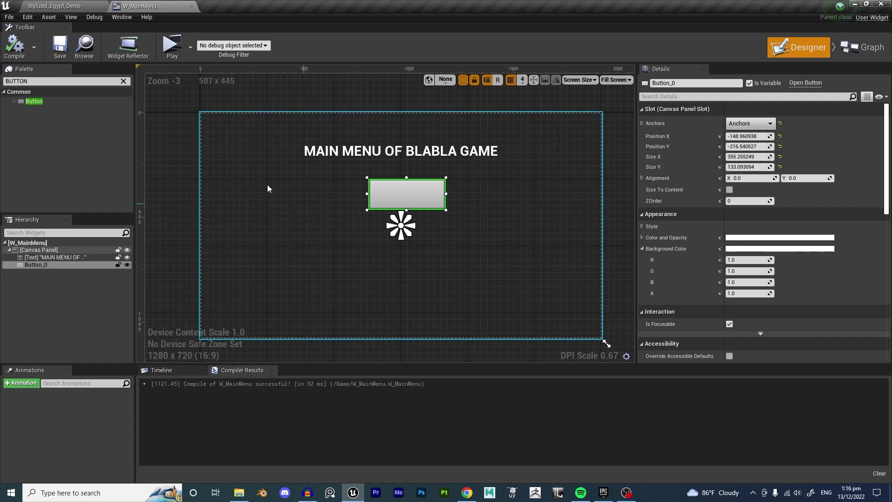
{"action": "left_click", "coordinate": [15, 47]}
{"action": "left_click", "coordinate": [63, 50]}
{"action": "right_click_drag", "start_coordinate": [368, 209], "coordinate": [350, 216]}
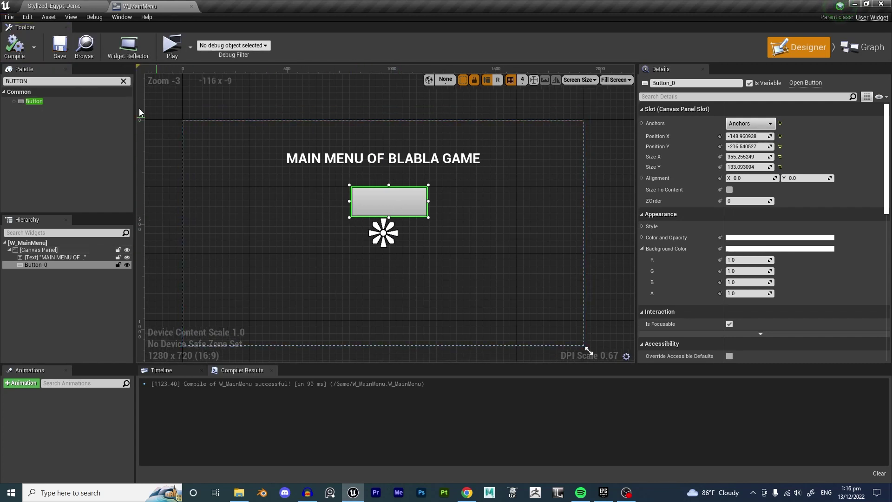
Place a Text widget inside the button and set its text to FIGHT!
{"action": "left_click", "coordinate": [65, 83]}
{"action": "key", "text": "ctrl+a"}
{"action": "type", "text": "text"}
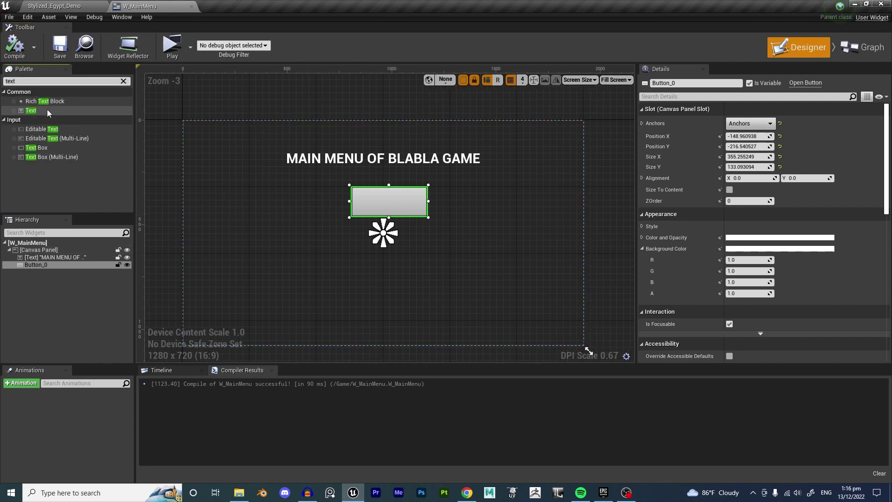
{"action": "left_click_drag", "start_coordinate": [46, 110], "coordinate": [377, 199]}
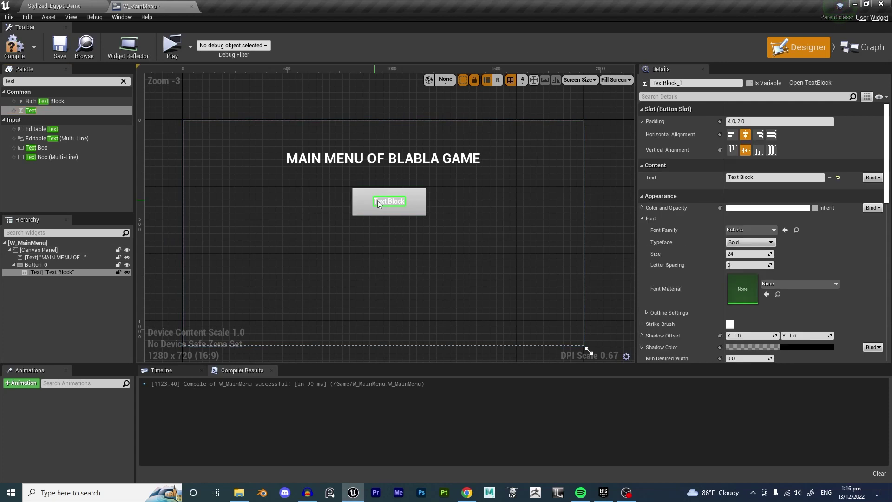
{"action": "left_click", "coordinate": [760, 178]}
{"action": "type", "text": "FIGHT!"}
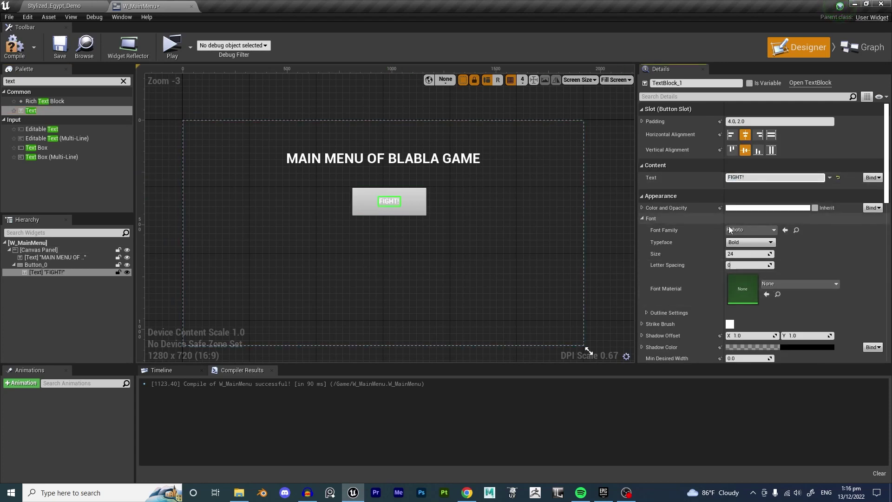
Set the font size of the FIGHT! text to 40
{"action": "left_click", "coordinate": [742, 254]}
{"action": "type", "text": "40"}
{"action": "key", "text": "Return"}
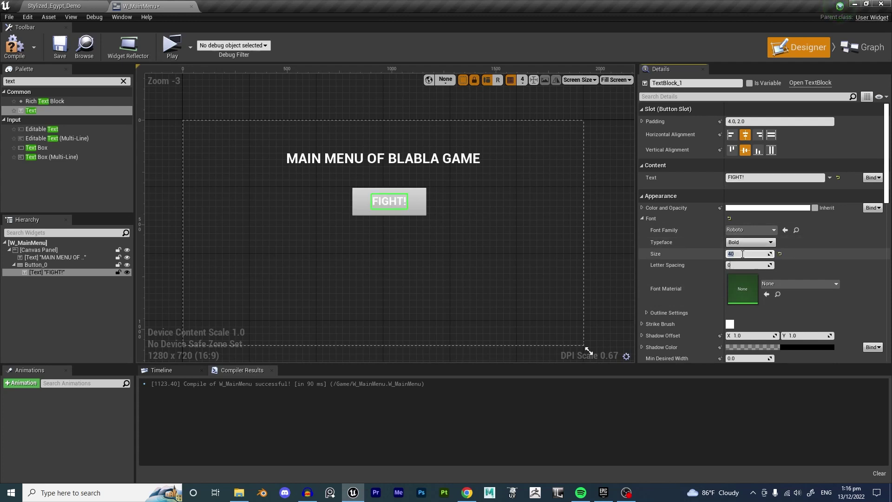
{"action": "left_click", "coordinate": [461, 166]}
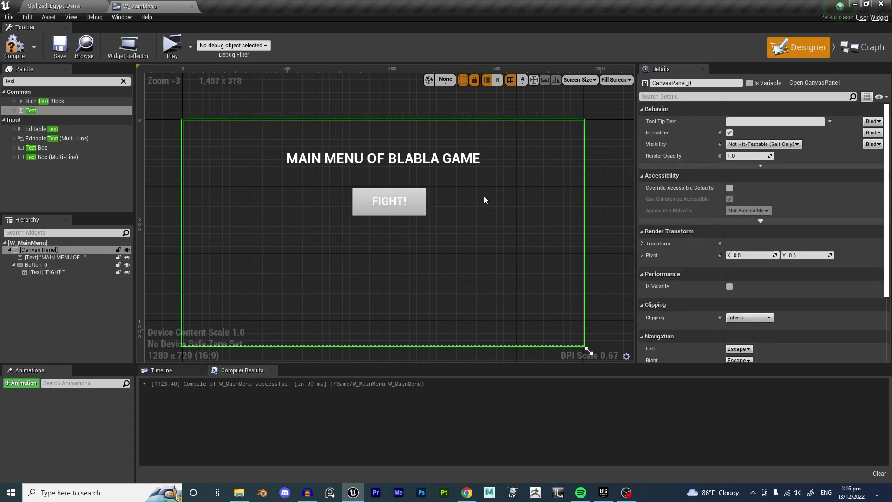
Rename the FIGHT! button as PlayButton
{"action": "left_click", "coordinate": [424, 200]}
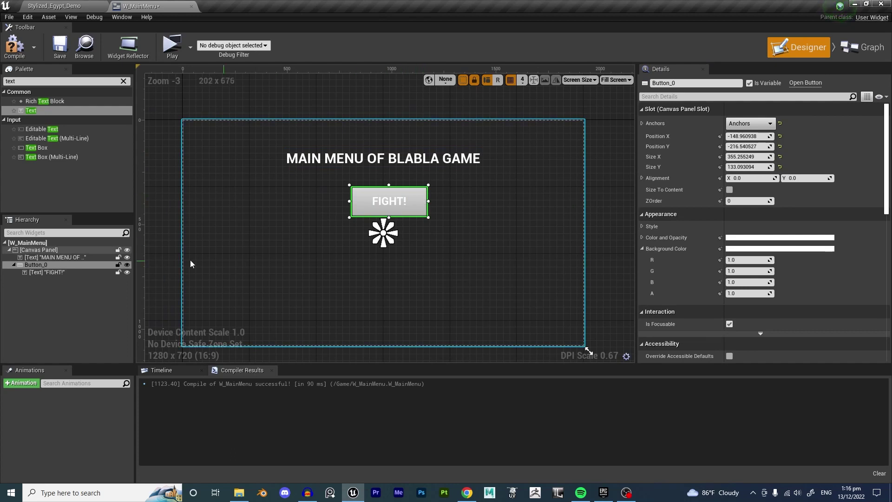
{"action": "left_click", "coordinate": [46, 264]}
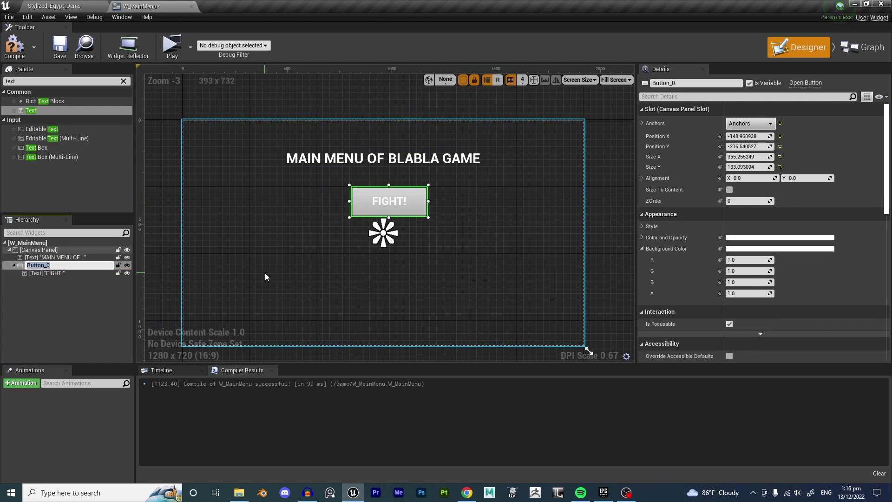
{"action": "type", "text": "PlayButton"}
{"action": "key", "text": "Return"}
{"action": "left_click", "coordinate": [255, 260]}
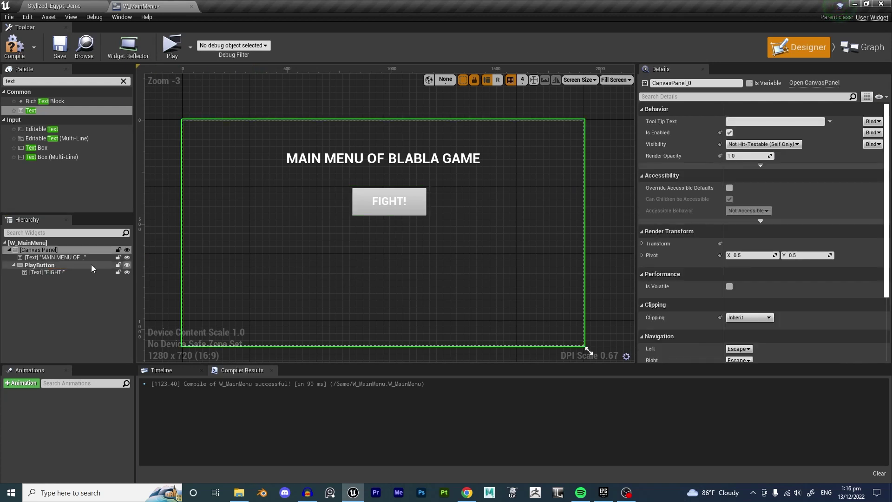
Duplicate PlayButton with its text and place the copy below the original, at about Position X -145, Y -0.5
{"action": "left_click", "coordinate": [91, 264]}
{"action": "key", "text": "ctrl+w"}
{"action": "right_click_drag", "start_coordinate": [464, 251], "coordinate": [481, 246]}
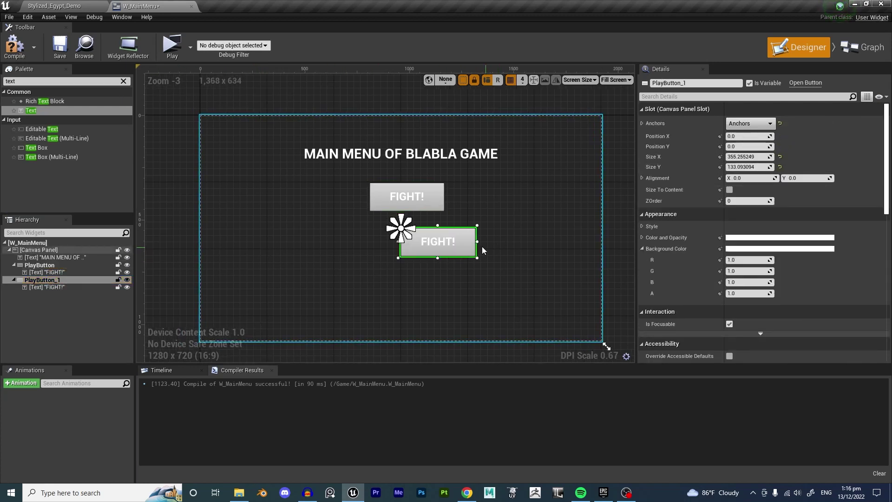
{"action": "left_click_drag", "start_coordinate": [464, 239], "coordinate": [439, 238]}
{"action": "left_click", "coordinate": [123, 80]}
{"action": "right_click_drag", "start_coordinate": [489, 264], "coordinate": [497, 244]}
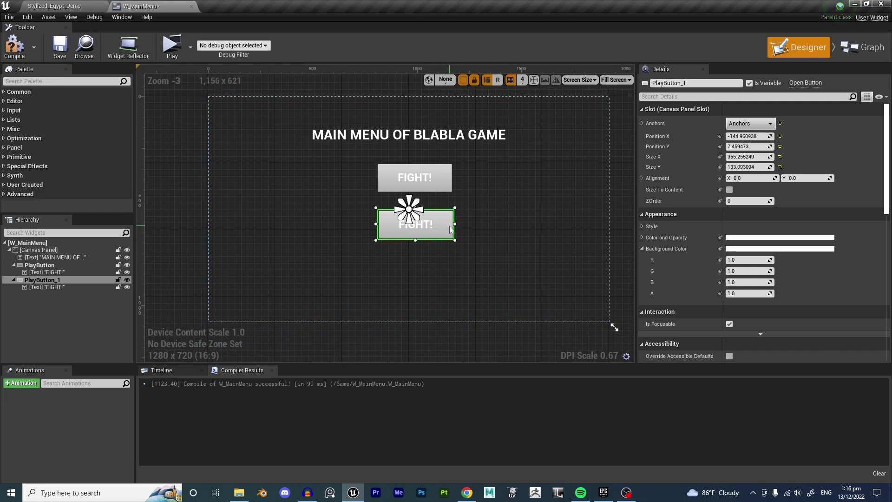
{"action": "left_click_drag", "start_coordinate": [449, 224], "coordinate": [449, 223]}
Rename the duplicated button as ExitButton
{"action": "left_click", "coordinate": [417, 224]}
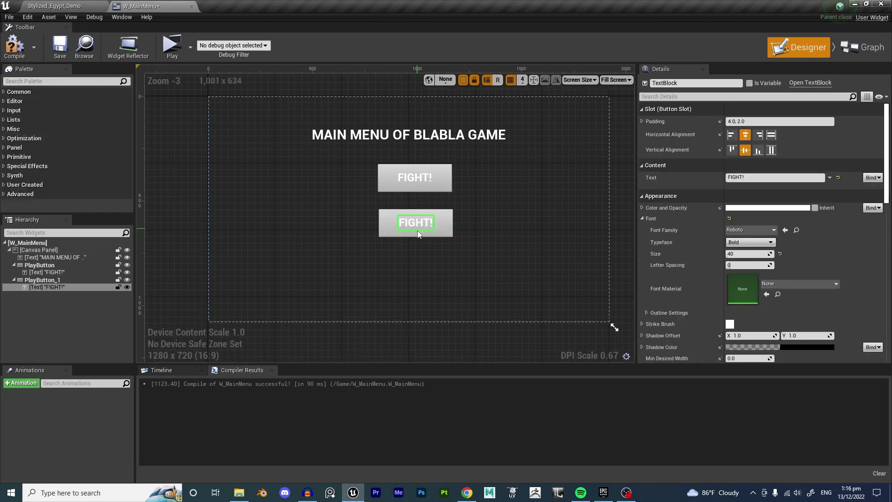
{"action": "double_click", "coordinate": [43, 279]}
{"action": "type", "text": "E"}
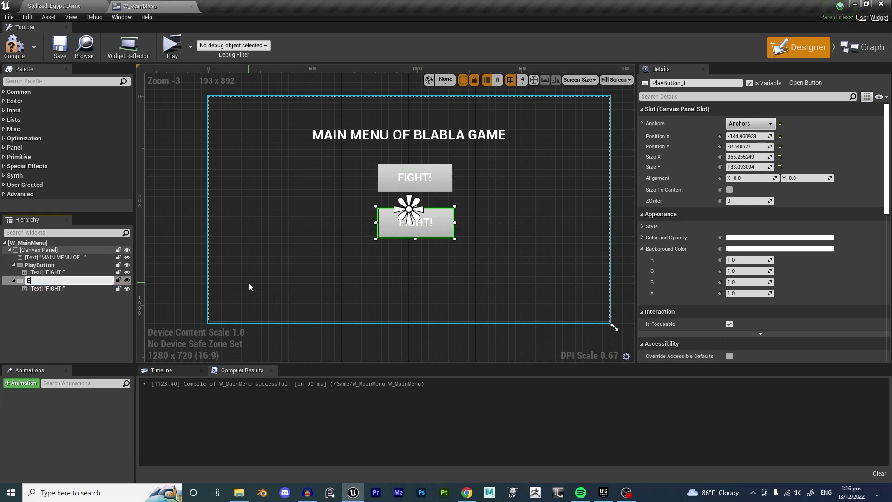
{"action": "type", "text": "xitButton"}
{"action": "key", "text": "Return"}
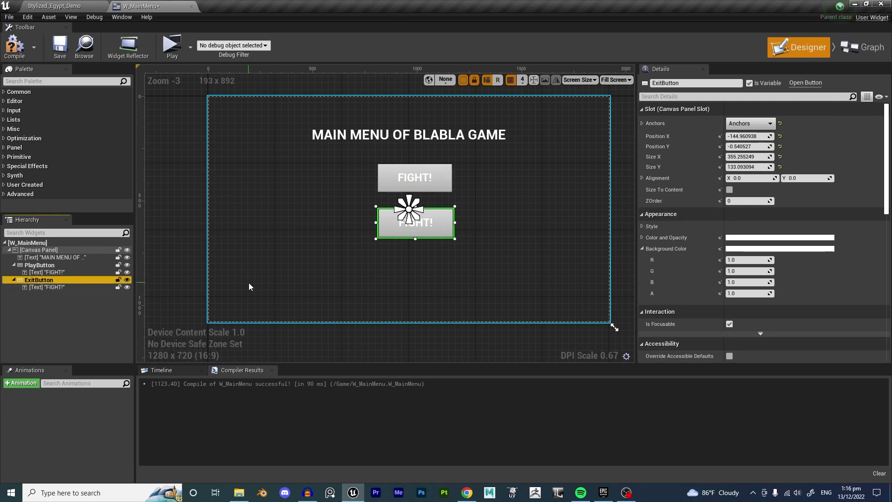
Set the text inside ExitButton to EXIT, and compile and save the widget blueprint
{"action": "left_click", "coordinate": [414, 225]}
{"action": "left_click", "coordinate": [668, 176]}
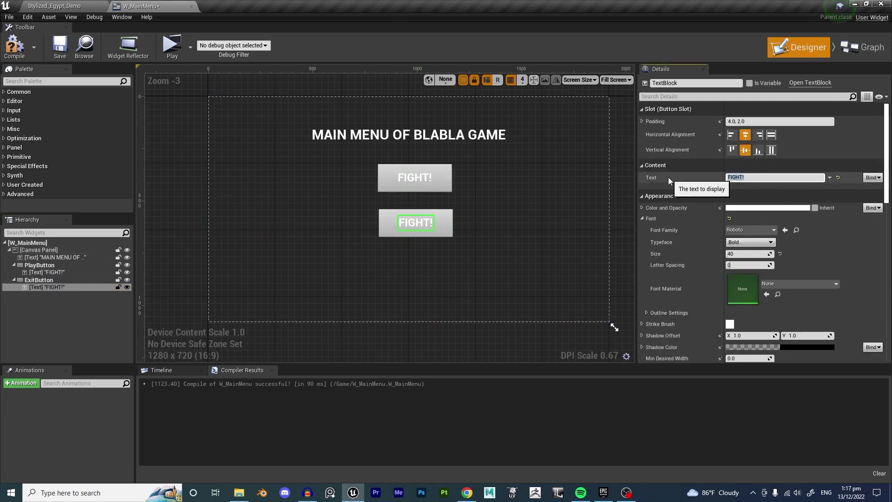
{"action": "type", "text": "quit"}
{"action": "key", "text": "Return"}
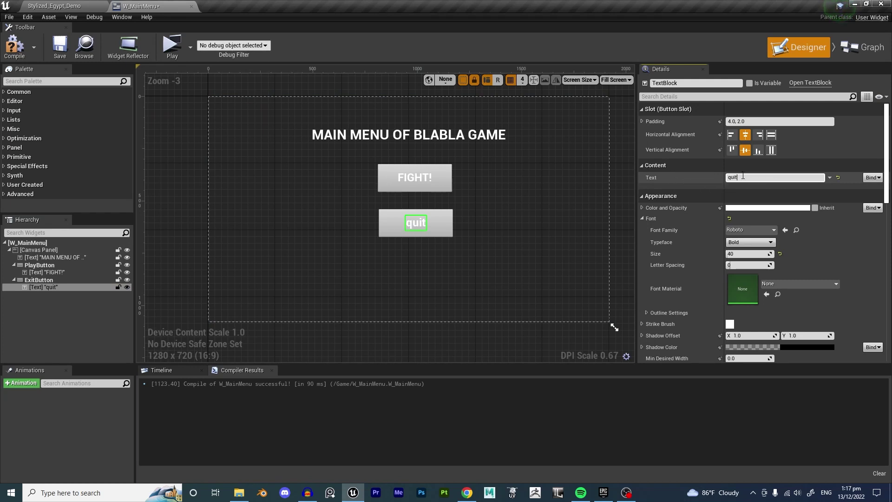
{"action": "left_click", "coordinate": [744, 175]}
{"action": "left_click", "coordinate": [508, 208]}
{"action": "left_click", "coordinate": [15, 47]}
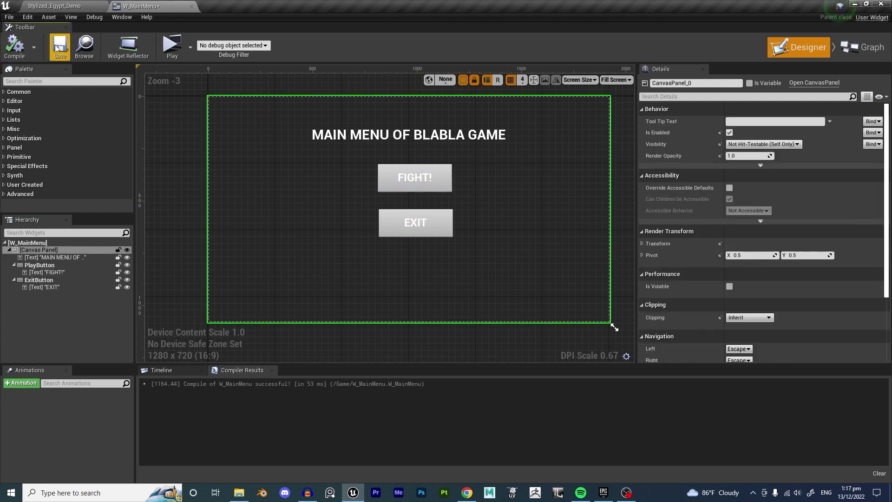
Centre ExitButton horizontally by resetting its Position X to default and setting its X alignment to 0.5
{"action": "left_click", "coordinate": [39, 279]}
{"action": "right_click_drag", "start_coordinate": [523, 228], "coordinate": [543, 252]}
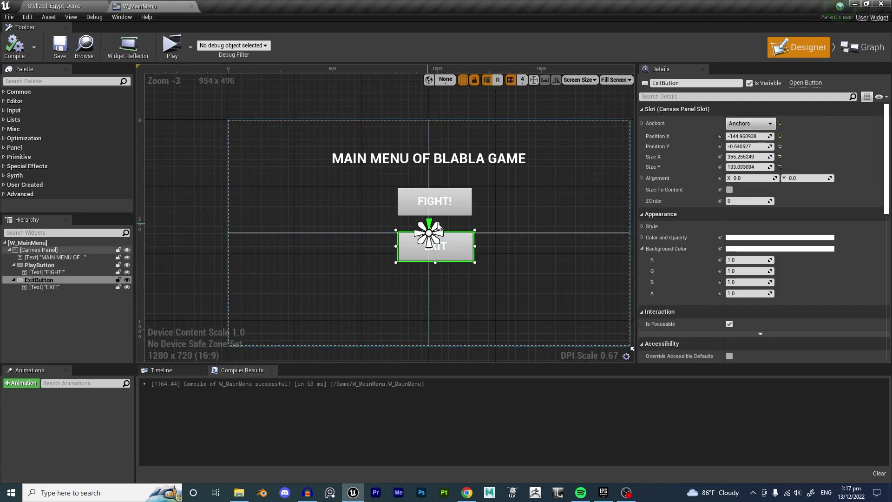
{"action": "left_click", "coordinate": [779, 137]}
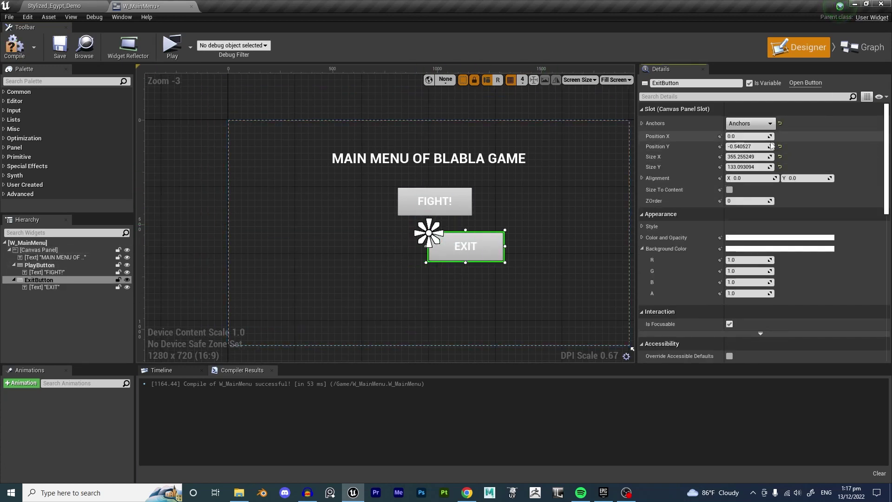
{"action": "type", "text": "0.5"}
{"action": "key", "text": "Return"}
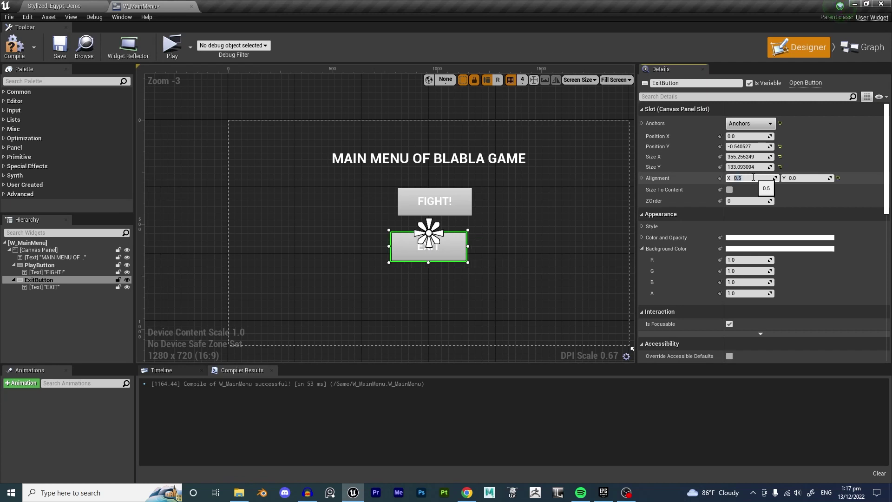
Centre PlayButton horizontally by setting its X alignment to 0.5 and resetting its Position X to default
{"action": "left_click", "coordinate": [458, 206]}
{"action": "left_click", "coordinate": [751, 177]}
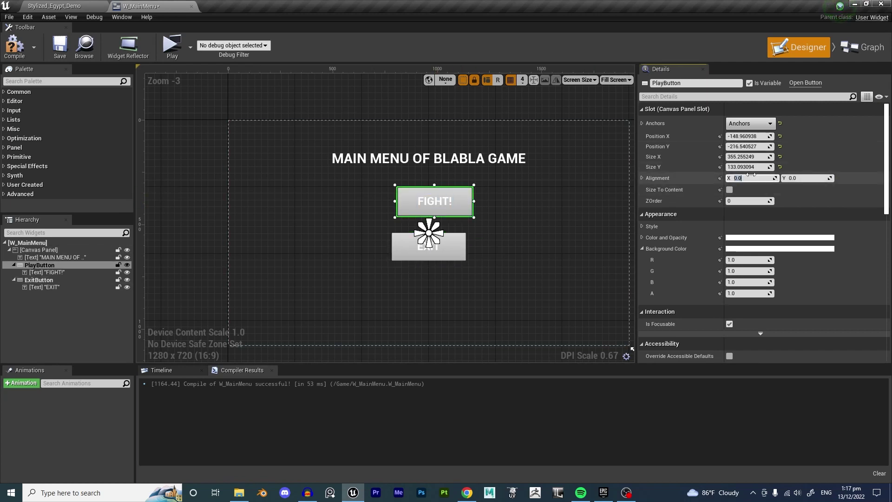
{"action": "type", "text": "0.5"}
{"action": "key", "text": "Return"}
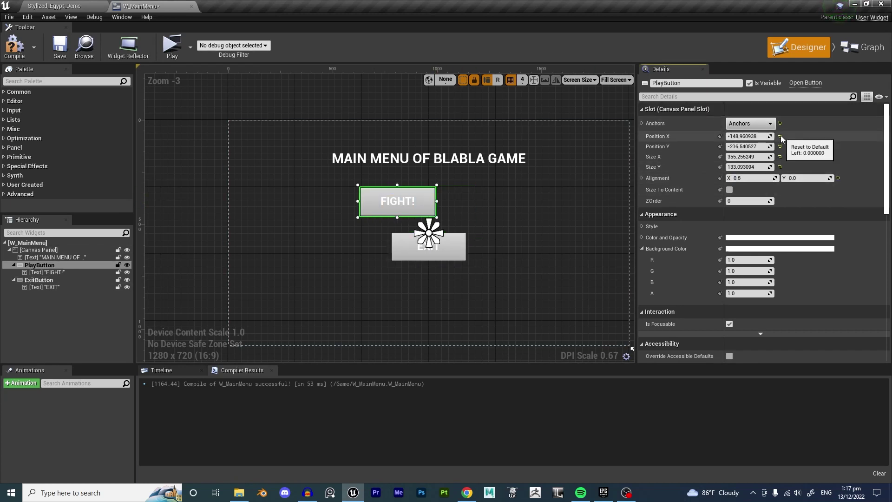
{"action": "left_click", "coordinate": [779, 136]}
{"action": "left_click", "coordinate": [464, 249]}
{"action": "left_click", "coordinate": [541, 244]}
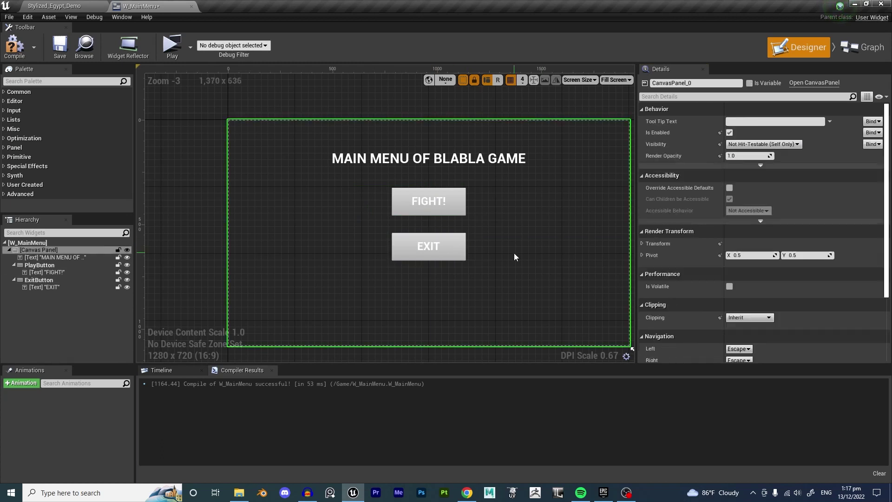
Compile and save W_MainMenu with both buttons centred
{"action": "left_click", "coordinate": [459, 200]}
{"action": "left_click", "coordinate": [521, 247]}
{"action": "left_click", "coordinate": [13, 54]}
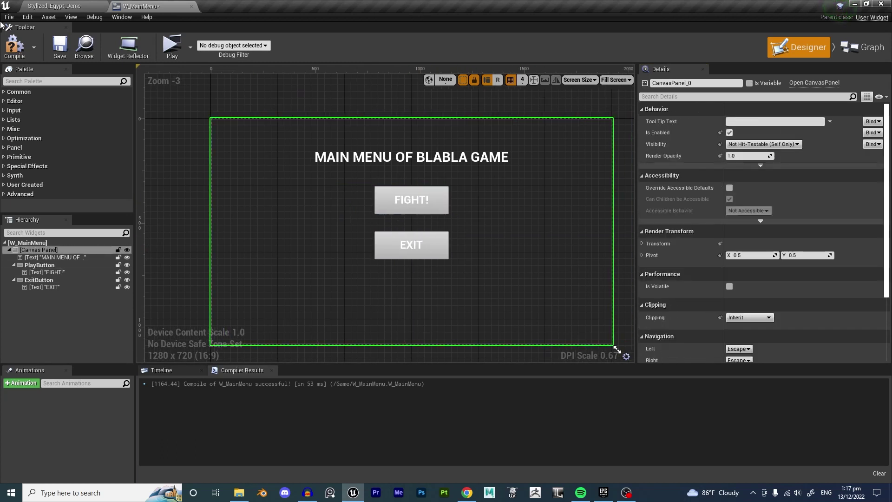
{"action": "left_click", "coordinate": [65, 51]}
Return to the Stylized_Egypt_Demo level and open its Level Blueprint
{"action": "left_click", "coordinate": [55, 6]}
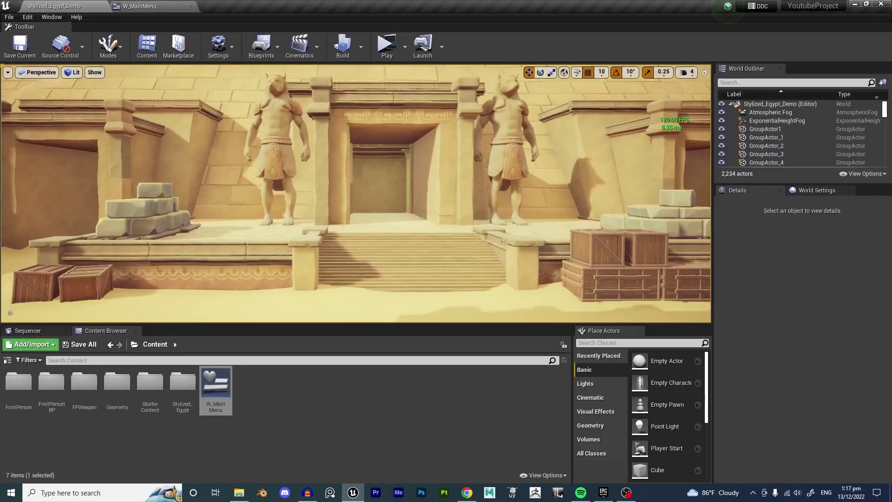
{"action": "mouse_move", "coordinate": [263, 96]}
{"action": "right_mouse_down"}
{"action": "mouse_move", "coordinate": [279, 96]}
{"action": "mouse_move", "coordinate": [257, 98]}
{"action": "right_mouse_up"}
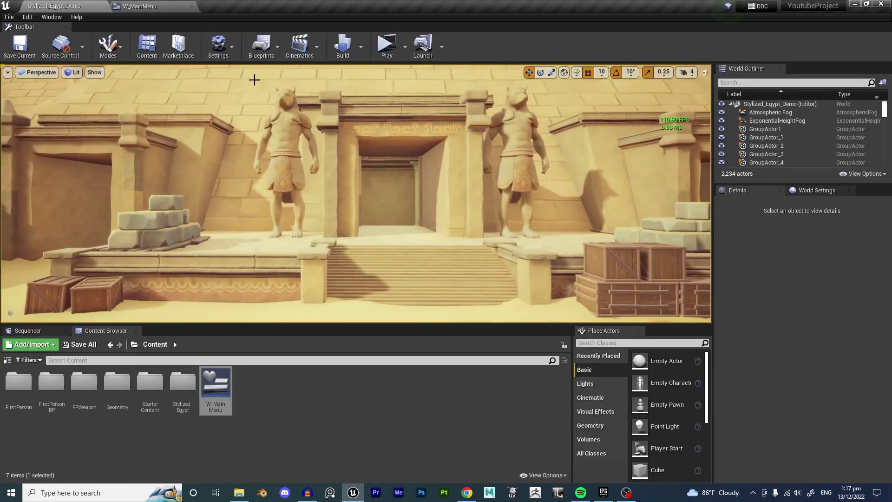
{"action": "left_click", "coordinate": [271, 48]}
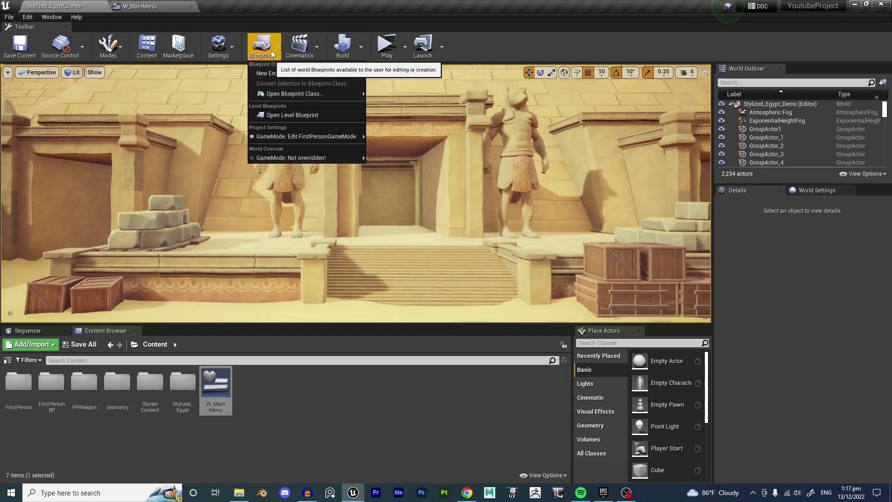
{"action": "left_click", "coordinate": [280, 116]}
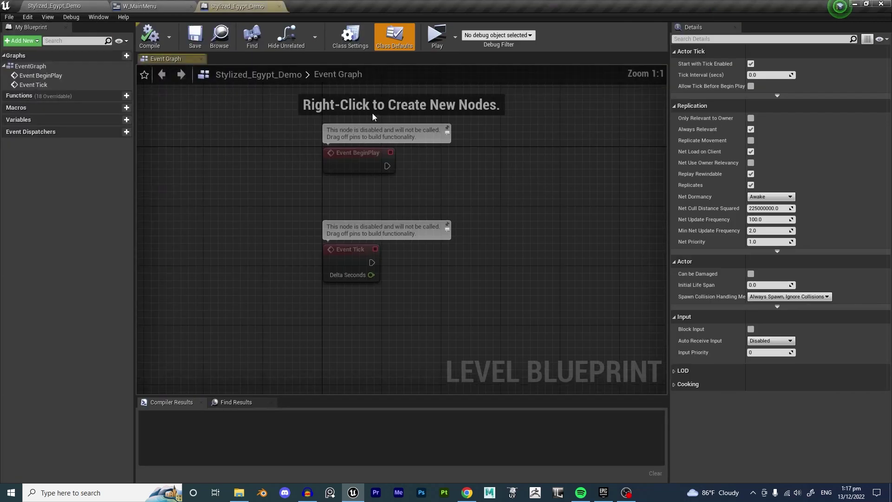
Delete the Event Tick node from the Level Blueprint's event graph
{"action": "right_click_drag", "start_coordinate": [421, 214], "coordinate": [375, 216]}
{"action": "left_click_drag", "start_coordinate": [342, 277], "coordinate": [455, 335]}
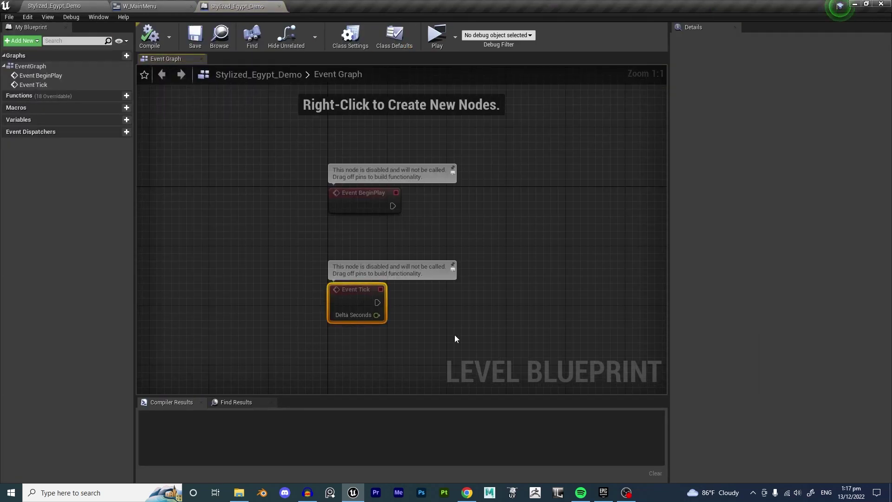
{"action": "key", "text": "Delete"}
Add a Create Widget node connected to the execution output of Event BeginPlay
{"action": "right_click_drag", "start_coordinate": [439, 232], "coordinate": [411, 229]}
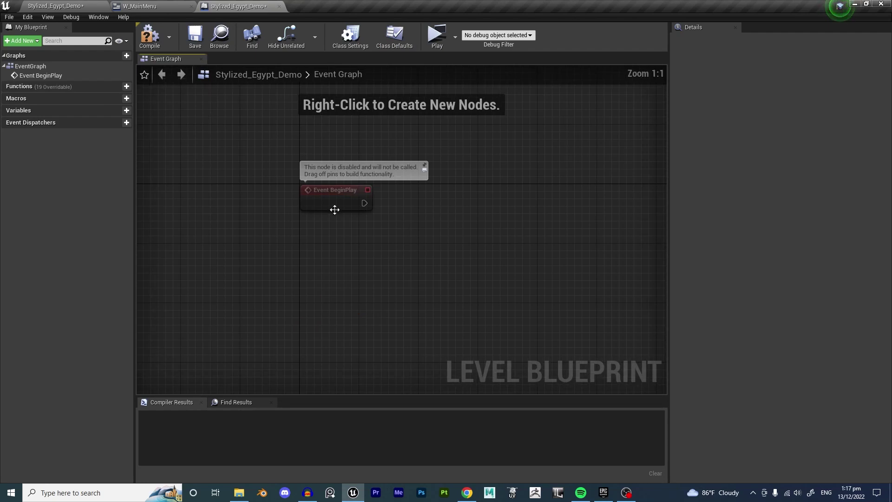
{"action": "left_click_drag", "start_coordinate": [334, 209], "coordinate": [431, 215]}
{"action": "left_click", "coordinate": [363, 265]}
{"action": "type", "text": "CREATEW"}
{"action": "key", "text": "Return"}
Set the class of the Create Widget node to W_MainMenu
{"action": "left_click", "coordinate": [447, 245]}
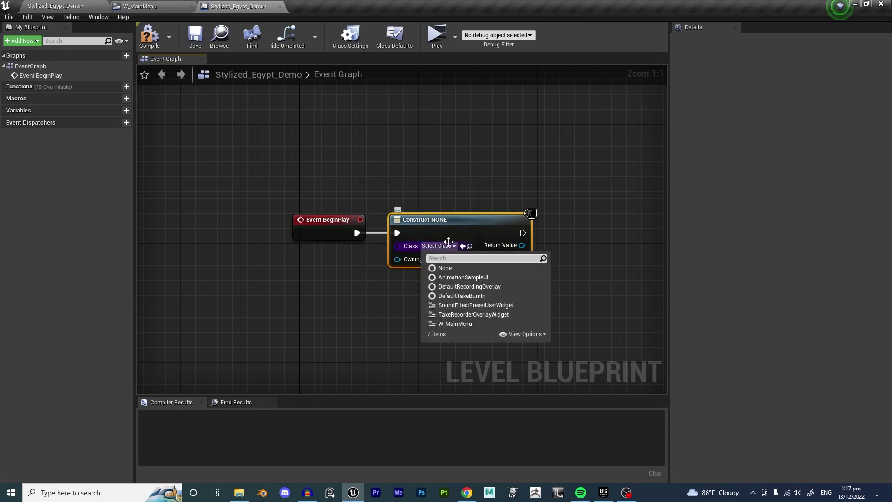
{"action": "type", "text": "W_main"}
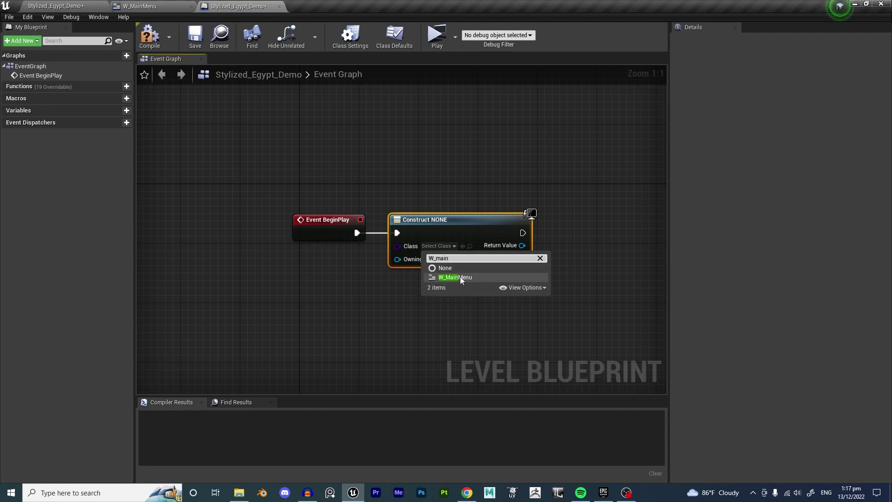
{"action": "left_click", "coordinate": [460, 279]}
{"action": "right_click_drag", "start_coordinate": [521, 172], "coordinate": [458, 152]}
{"action": "left_click", "coordinate": [459, 151]}
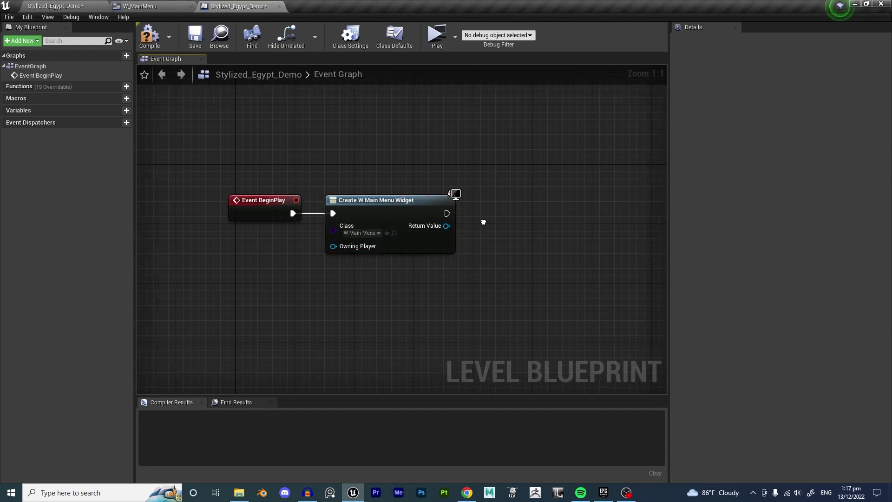
Add an Add to Viewport node from the Return Value of the Create W Main Menu Widget node
{"action": "right_click_drag", "start_coordinate": [481, 221], "coordinate": [466, 228]}
{"action": "left_click_drag", "start_coordinate": [432, 232], "coordinate": [483, 234]}
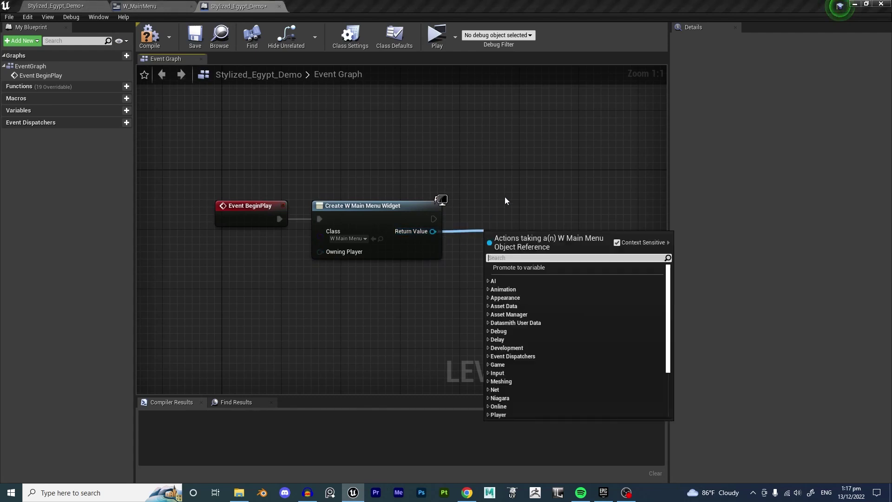
{"action": "type", "text": "addtoview"}
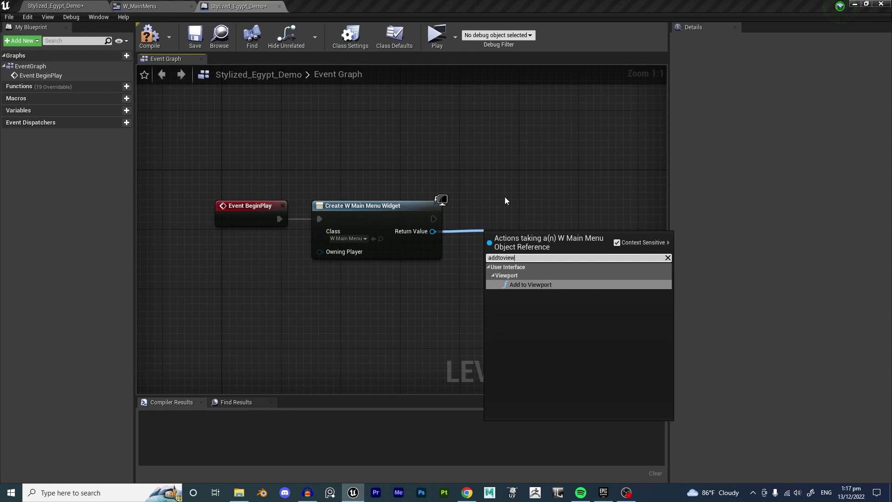
{"action": "key", "text": "Return"}
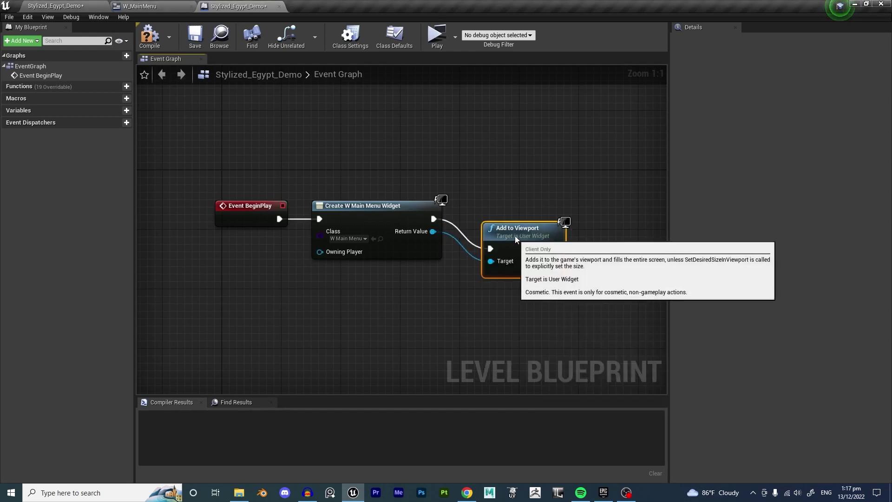
Align the Add to Viewport node horizontally with the Create W Main Menu Widget node
{"action": "left_click_drag", "start_coordinate": [515, 235], "coordinate": [509, 210]}
{"action": "left_click_drag", "start_coordinate": [303, 183], "coordinate": [381, 234]}
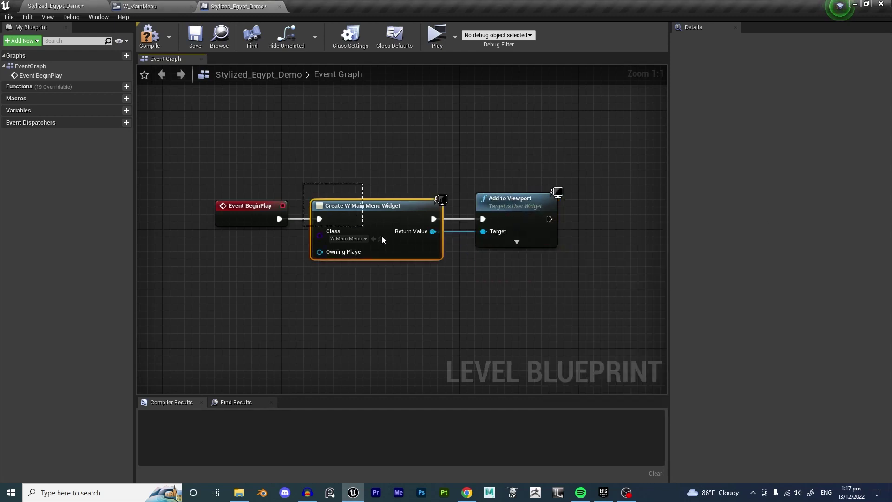
{"action": "left_click_drag", "start_coordinate": [457, 277], "coordinate": [455, 277]}
{"action": "left_click", "coordinate": [448, 264]}
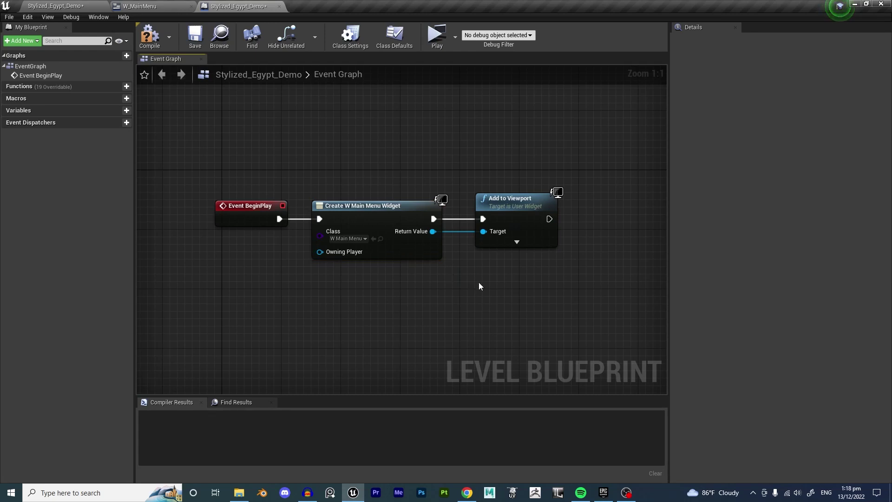
{"action": "left_click_drag", "start_coordinate": [470, 279], "coordinate": [589, 161]}
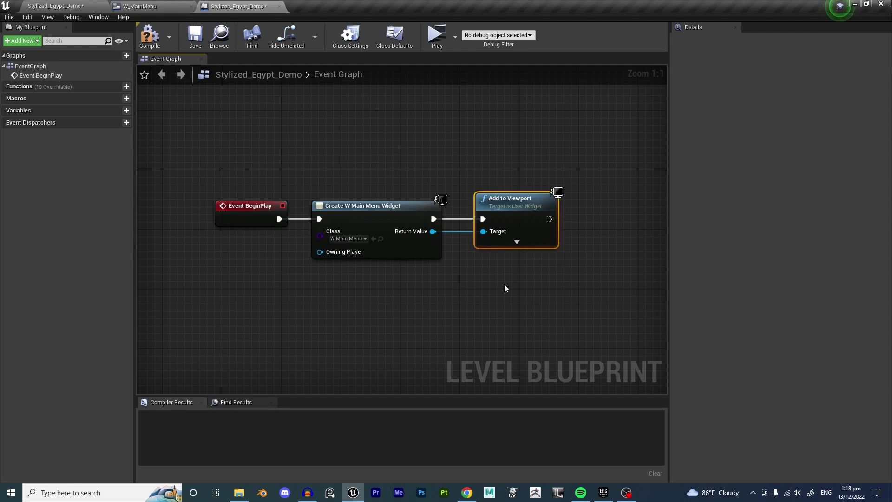
{"action": "left_click_drag", "start_coordinate": [468, 267], "coordinate": [613, 135]}
{"action": "left_click", "coordinate": [561, 252]}
{"action": "left_click", "coordinate": [516, 242]}
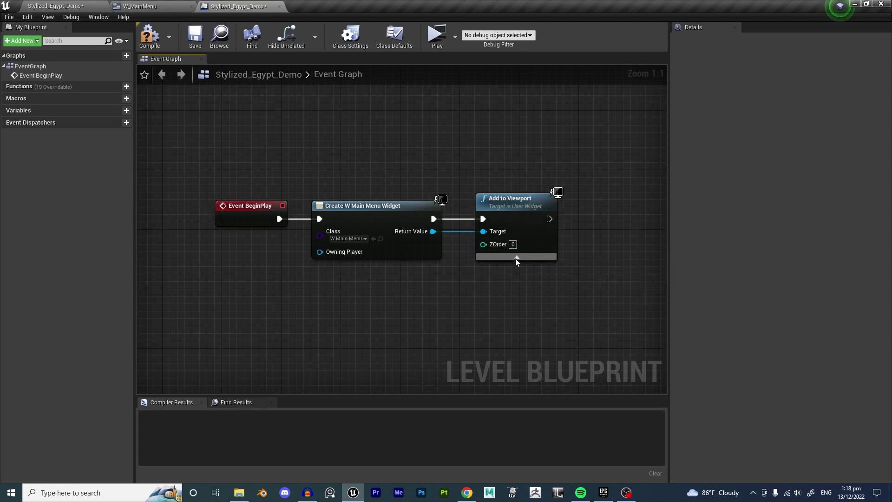
{"action": "left_click", "coordinate": [516, 258]}
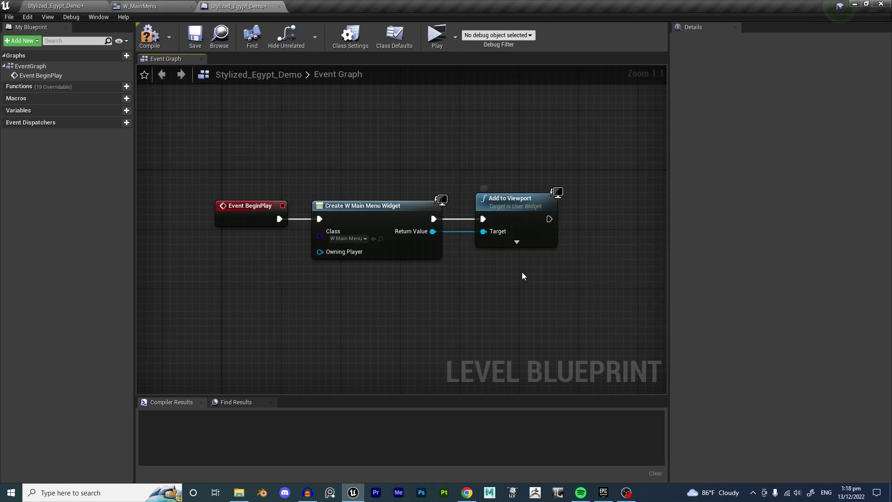
Compile and save the Level Blueprint, with the Add to Viewport node moved slightly closer to the Create W Main Menu Widget node
{"action": "left_click", "coordinate": [150, 44]}
{"action": "left_click", "coordinate": [195, 36]}
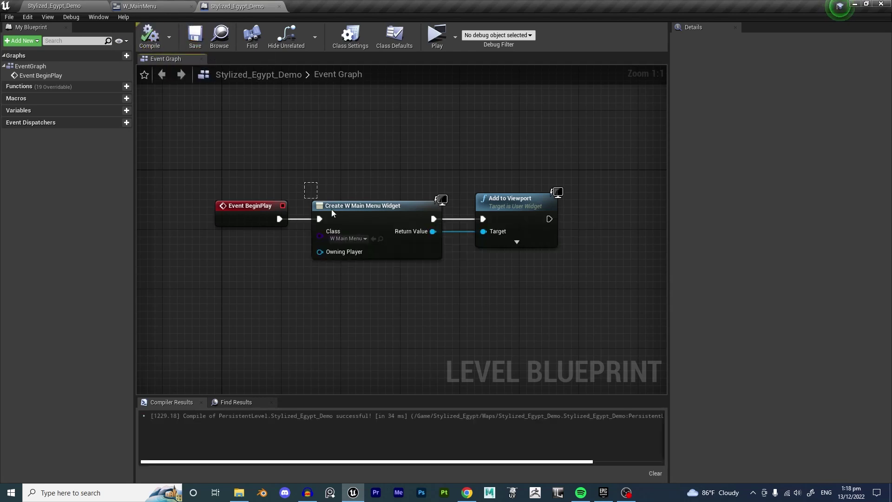
{"action": "left_click_drag", "start_coordinate": [332, 212], "coordinate": [466, 281]}
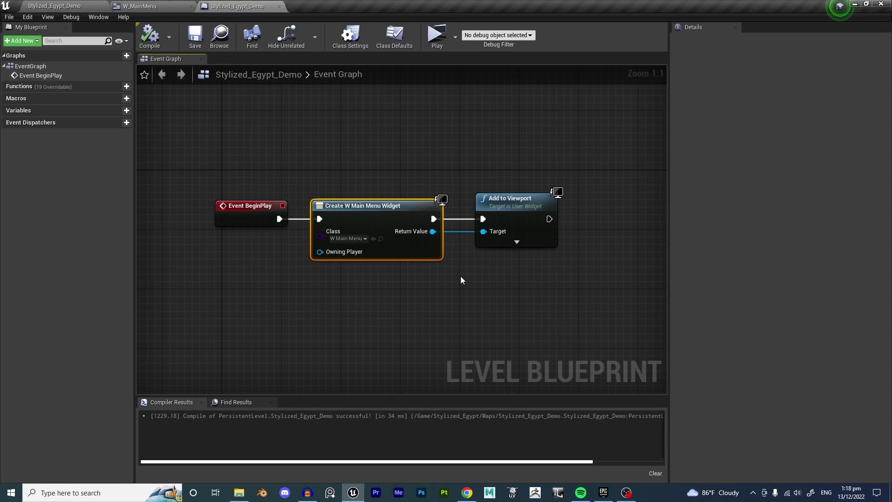
{"action": "left_click_drag", "start_coordinate": [470, 278], "coordinate": [584, 151]}
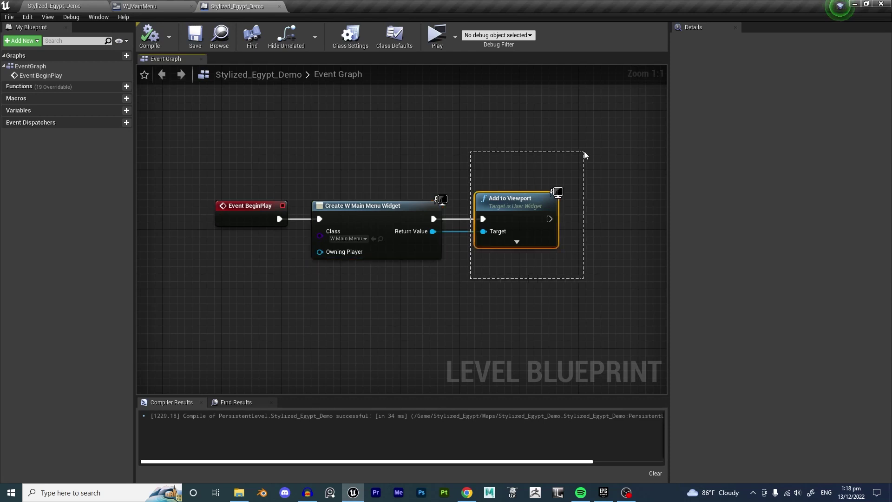
{"action": "mouse_move", "coordinate": [530, 206]}
{"action": "left_mouse_down"}
{"action": "mouse_move", "coordinate": [514, 207]}
{"action": "mouse_move", "coordinate": [521, 207]}
{"action": "left_mouse_up"}
{"action": "left_click", "coordinate": [501, 153]}
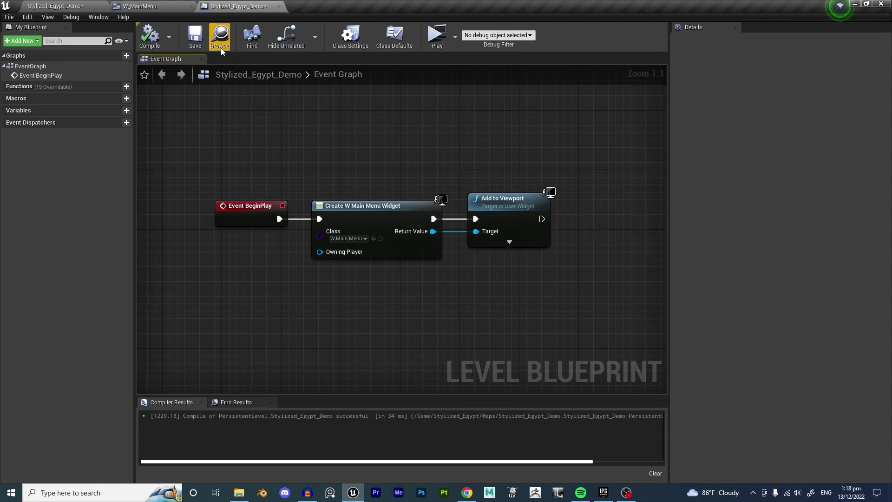
{"action": "key", "text": "ctrl+s"}
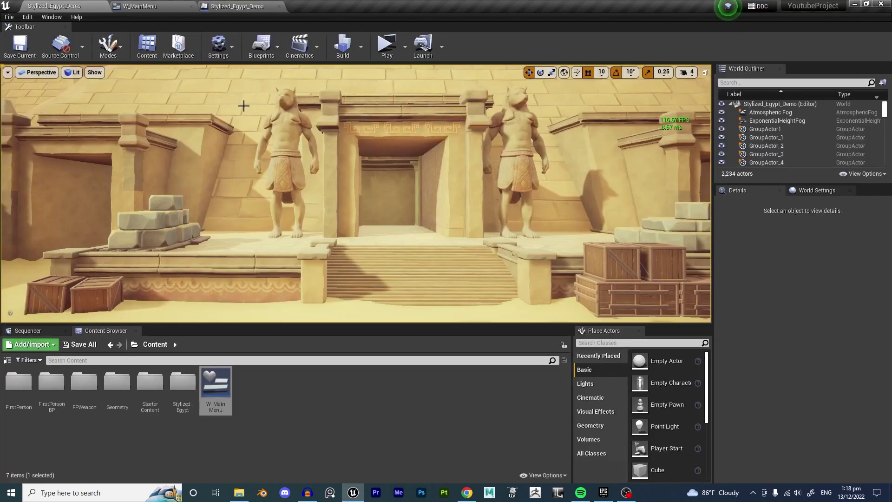
Play the level to test the main menu, try the EXIT button and return to the level editor
{"action": "right_click_drag", "start_coordinate": [315, 102], "coordinate": [316, 101]}
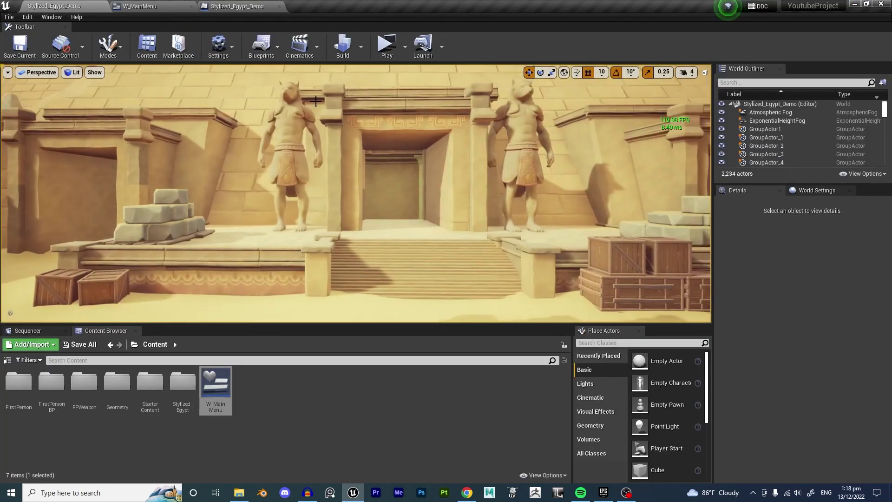
{"action": "left_click", "coordinate": [392, 48]}
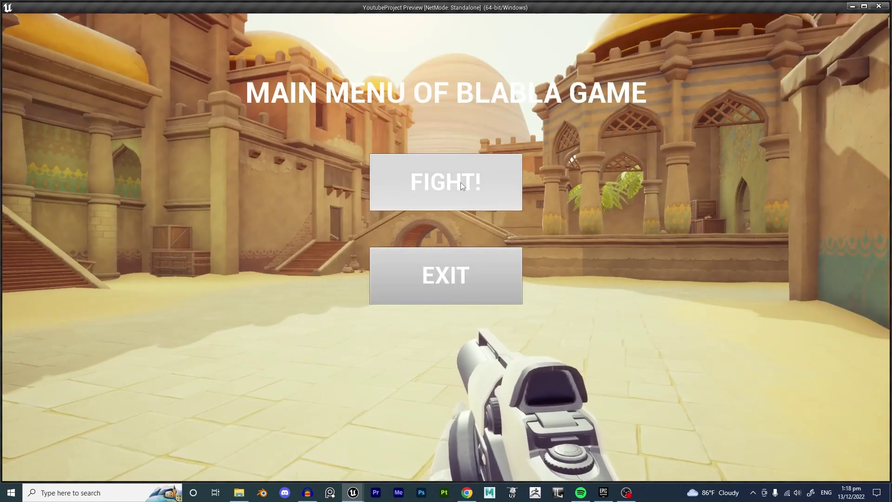
{"action": "left_click", "coordinate": [453, 278]}
{"action": "left_click", "coordinate": [8, 17]}
{"action": "left_click", "coordinate": [45, 106]}
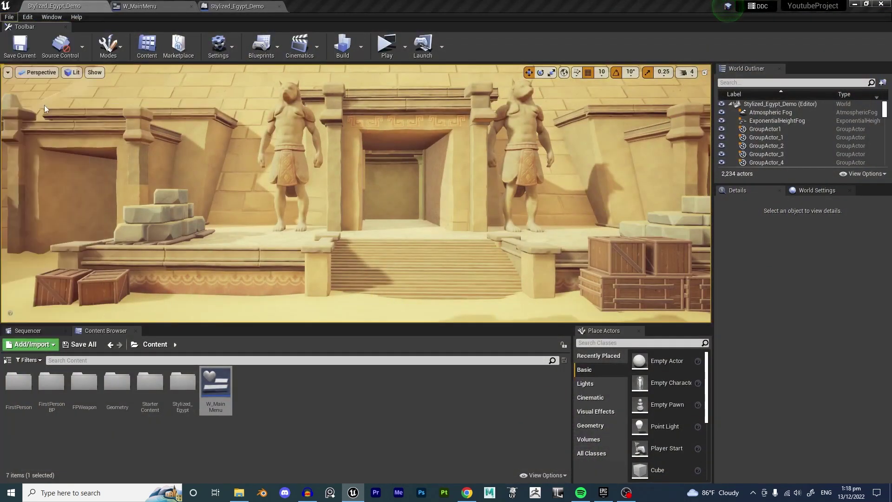
{"action": "left_click", "coordinate": [336, 423]}
Search the placeable actors for camera and place a Camera actor on the temple stairs
{"action": "right_click_drag", "start_coordinate": [421, 203], "coordinate": [441, 221]}
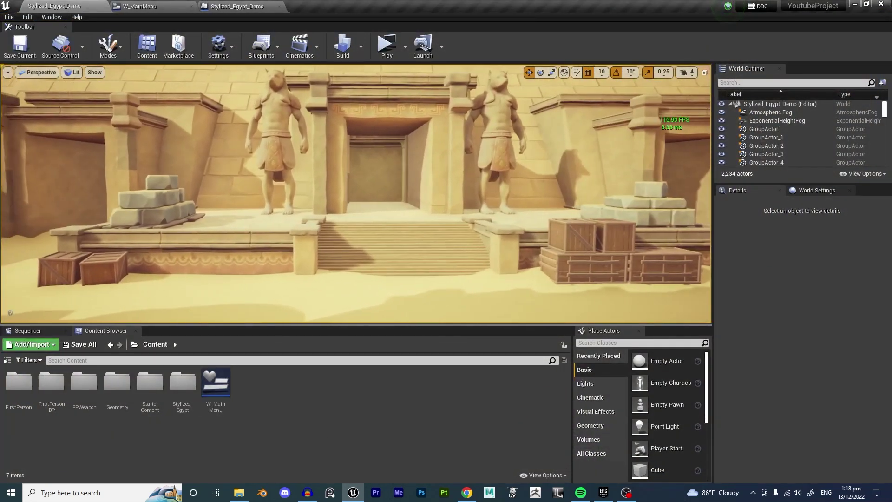
{"action": "right_click_drag", "start_coordinate": [552, 297], "coordinate": [102, 234]}
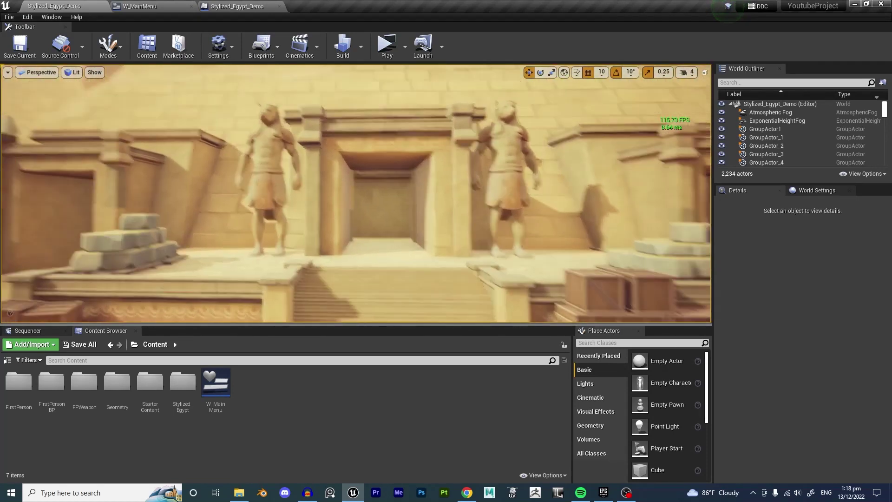
{"action": "right_click_drag", "start_coordinate": [515, 311], "coordinate": [525, 311]}
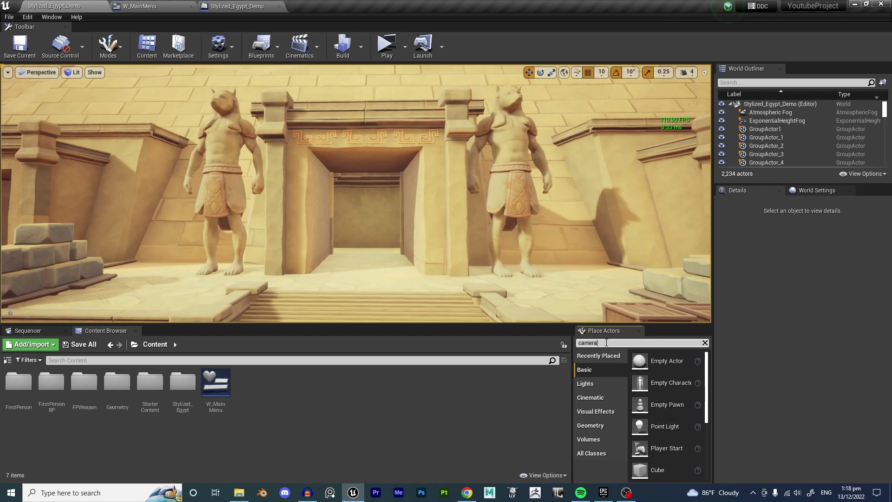
{"action": "scroll", "coordinate": [594, 280], "scroll_direction": "up", "scroll_amount": 2}
{"action": "left_click_drag", "start_coordinate": [604, 360], "coordinate": [386, 113]}
{"action": "key", "text": "f"}
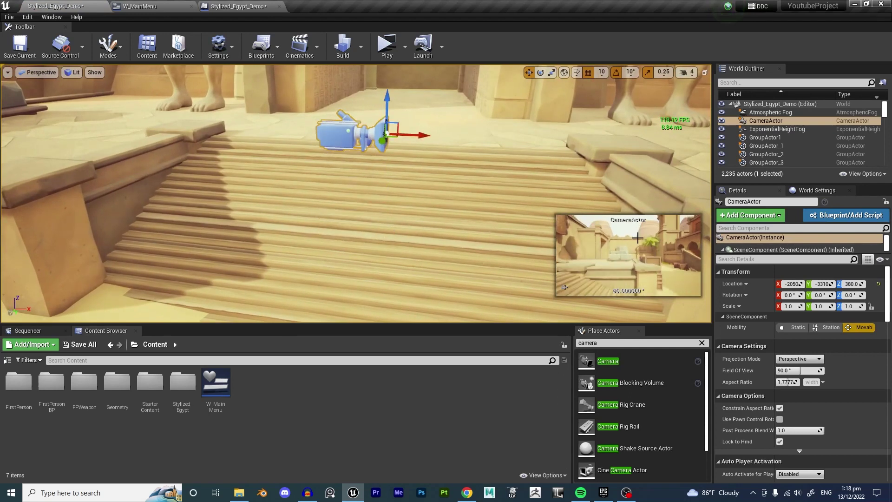
{"action": "right_click_drag", "start_coordinate": [605, 237], "coordinate": [594, 267]}
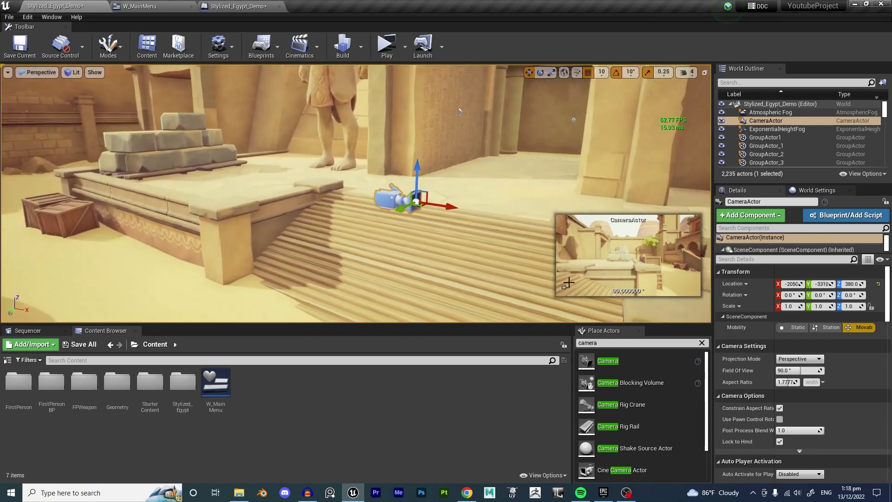
Rotate the camera actor to -90° about Z to face the temple entrance and move it back to about Y -2920
{"action": "right_click_drag", "start_coordinate": [513, 188], "coordinate": [551, 210]}
{"action": "key", "text": "e"}
{"action": "left_click_drag", "start_coordinate": [410, 188], "coordinate": [496, 182]}
{"action": "right_click_drag", "start_coordinate": [318, 179], "coordinate": [399, 182]}
{"action": "key", "text": "w"}
{"action": "left_click_drag", "start_coordinate": [318, 179], "coordinate": [419, 204]}
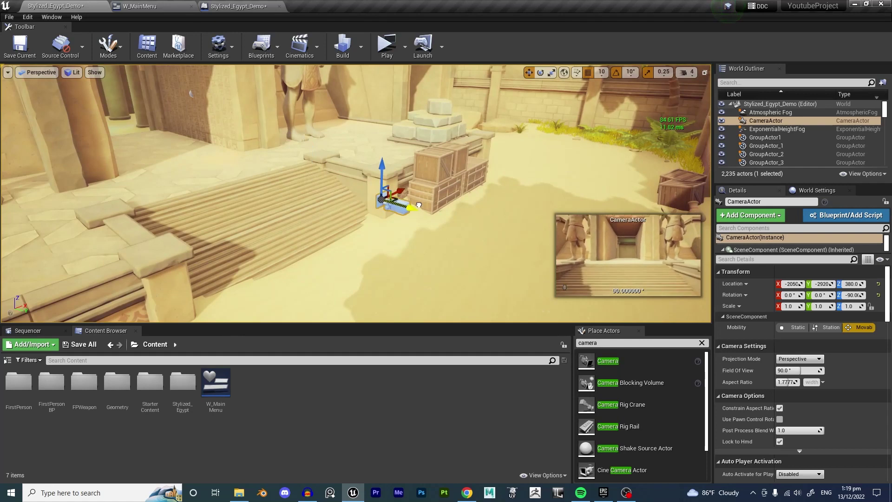
Position the camera actor at about X -2120, Y -2650, Z 620 so it frames the entrance and both statues
{"action": "left_click_drag", "start_coordinate": [383, 167], "coordinate": [383, 101]}
{"action": "left_click_drag", "start_coordinate": [402, 130], "coordinate": [367, 72]}
{"action": "right_click_drag", "start_coordinate": [367, 72], "coordinate": [359, 124]}
{"action": "left_click_drag", "start_coordinate": [359, 125], "coordinate": [447, 184]}
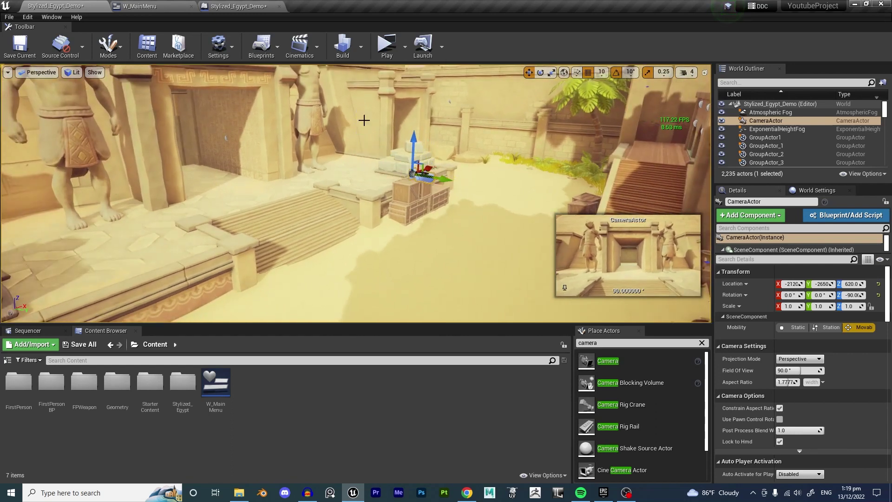
{"action": "key", "text": "f"}
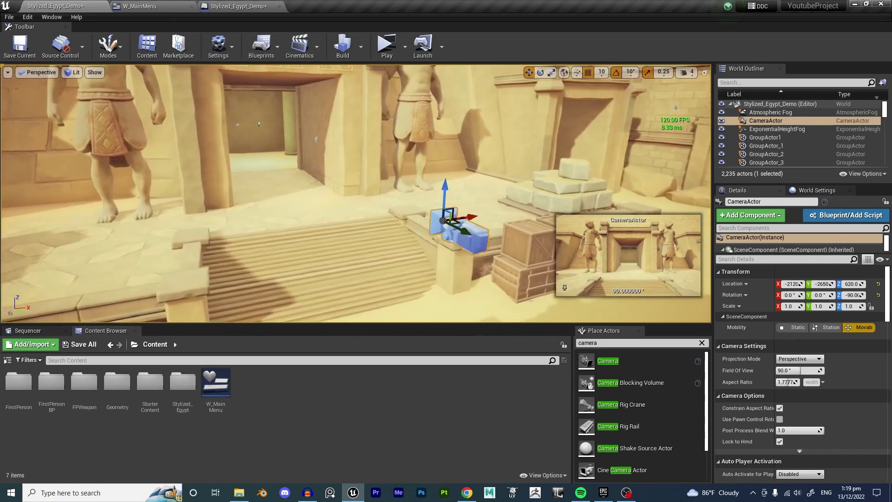
{"action": "left_click", "coordinate": [764, 121]}
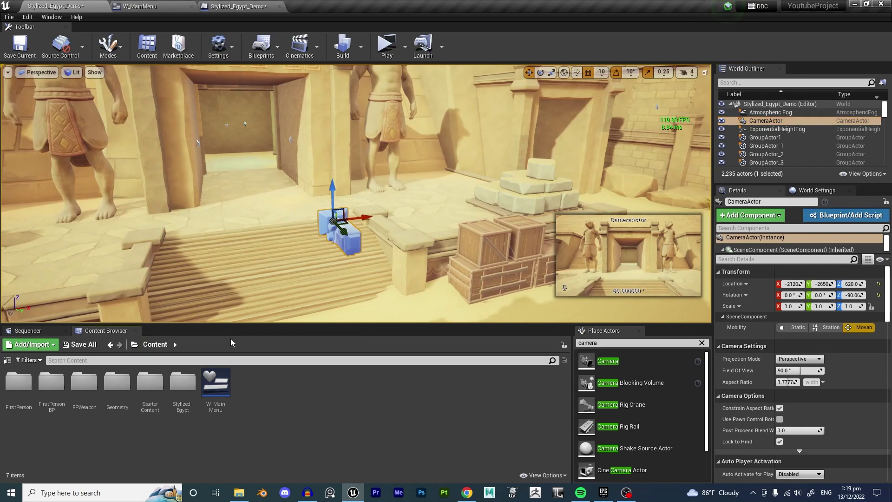
{"action": "mouse_move", "coordinate": [390, 218]}
{"action": "right_mouse_down"}
{"action": "mouse_move", "coordinate": [409, 250]}
{"action": "mouse_move", "coordinate": [390, 218]}
{"action": "right_mouse_up"}
{"action": "scroll", "coordinate": [388, 209], "scroll_direction": "up", "scroll_amount": 2}
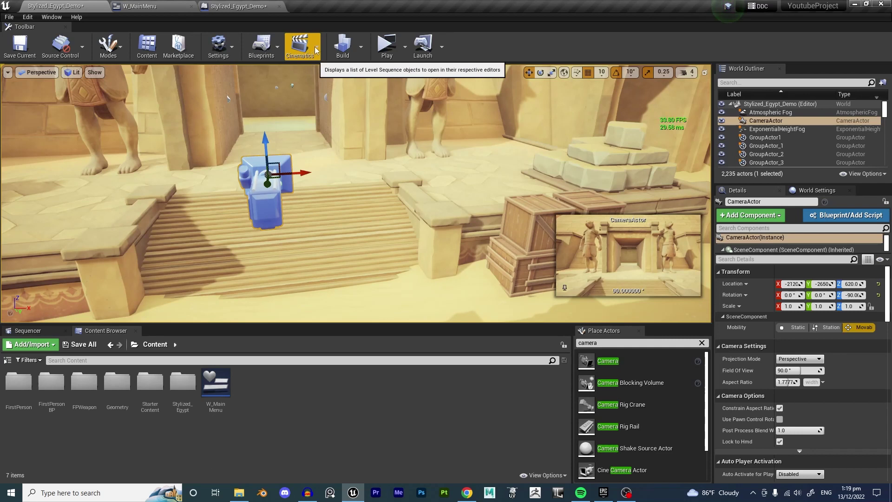
Add a level sequence and save it in the Content folder as L_MainMenuSequence
{"action": "left_click", "coordinate": [307, 48]}
{"action": "left_click", "coordinate": [327, 73]}
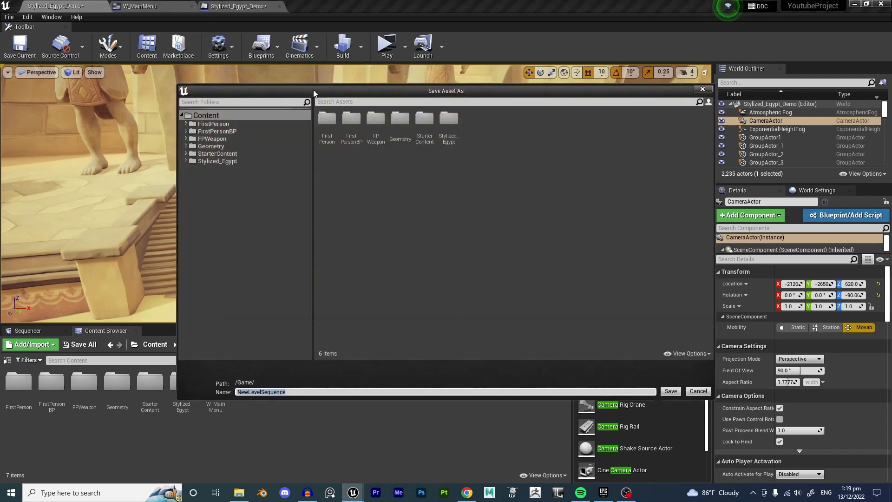
{"action": "type", "text": "L_MainMenuSequence"}
{"action": "left_click", "coordinate": [670, 390]}
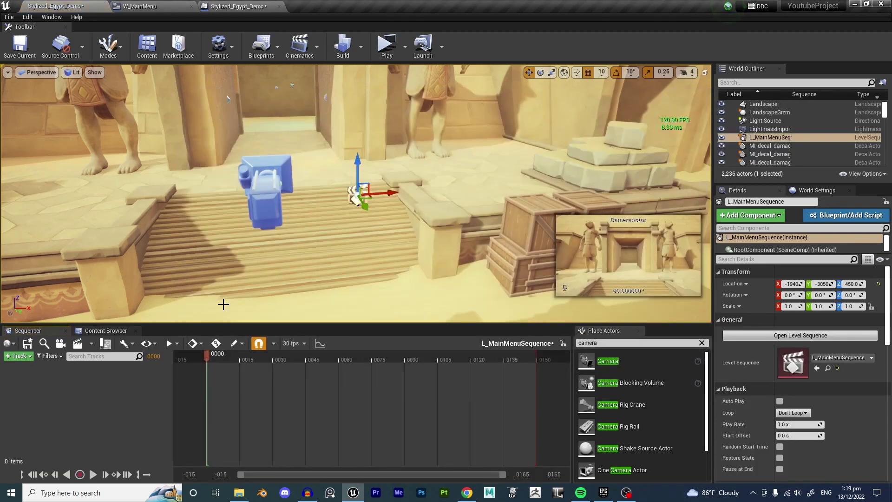
Examine the L_MainMenuSequence actor on the stairs and its asset in the project's Content folder
{"action": "right_click_drag", "start_coordinate": [404, 174], "coordinate": [359, 167]}
{"action": "key", "text": "w"}
{"action": "scroll", "coordinate": [359, 167], "scroll_direction": "up", "scroll_amount": 1}
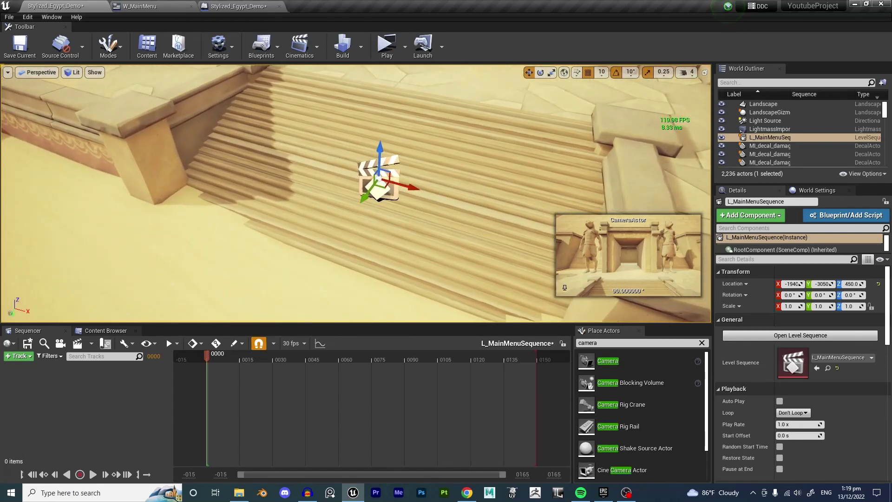
{"action": "right_click_drag", "start_coordinate": [363, 199], "coordinate": [359, 169]}
{"action": "left_click", "coordinate": [769, 139]}
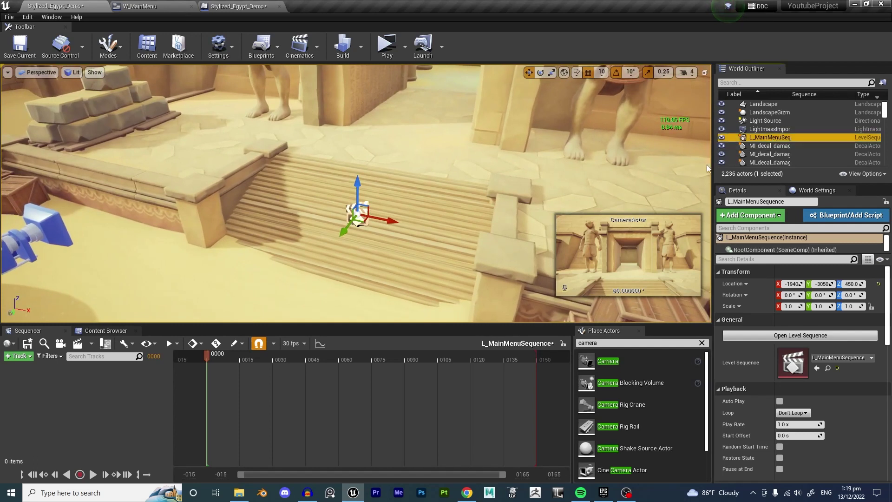
{"action": "right_click_drag", "start_coordinate": [324, 290], "coordinate": [326, 278]}
{"action": "left_click", "coordinate": [103, 330]}
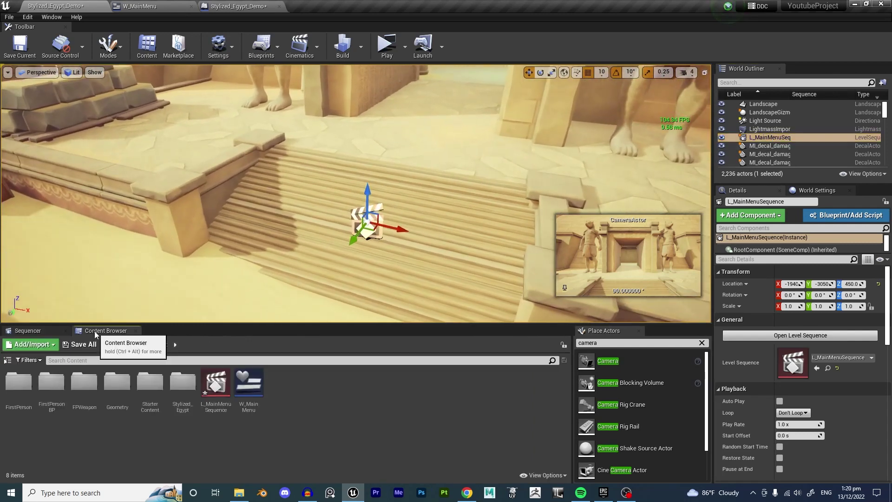
{"action": "left_click", "coordinate": [215, 397]}
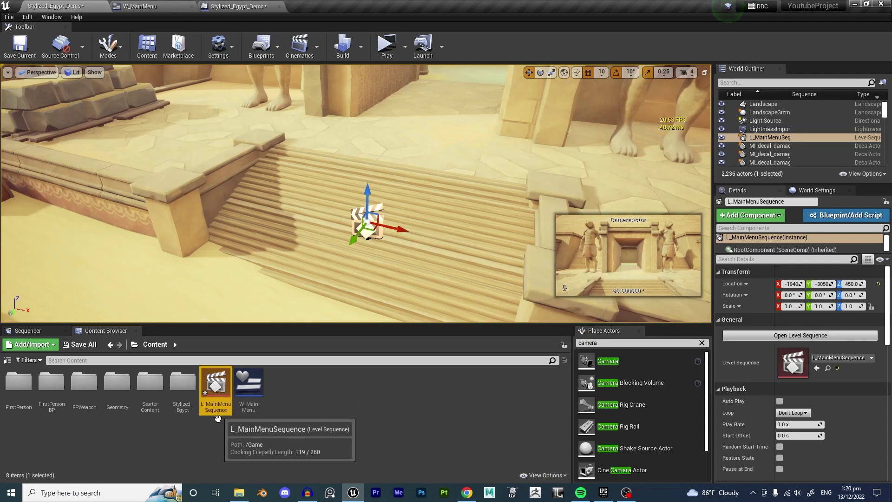
{"action": "left_click", "coordinate": [233, 426]}
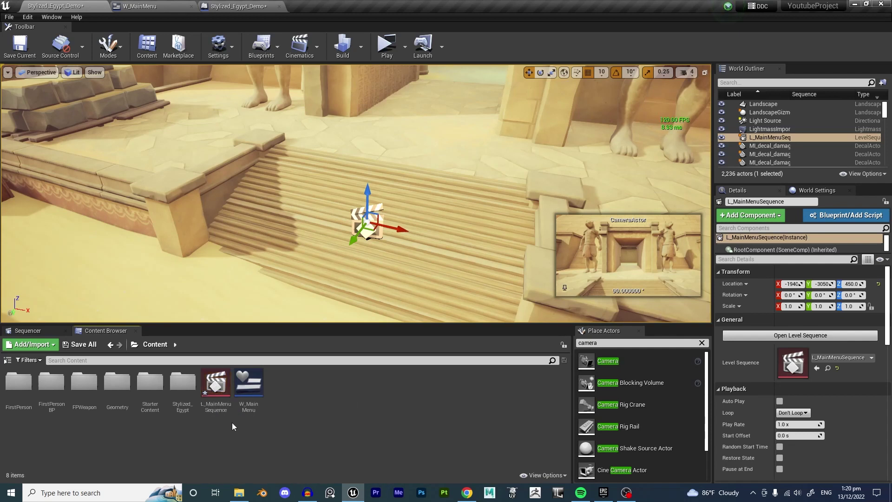
Close the Sequencer and reopen L_MainMenuSequence from its actor in the level
{"action": "left_click", "coordinate": [36, 333]}
{"action": "right_click_drag", "start_coordinate": [279, 241], "coordinate": [303, 240]}
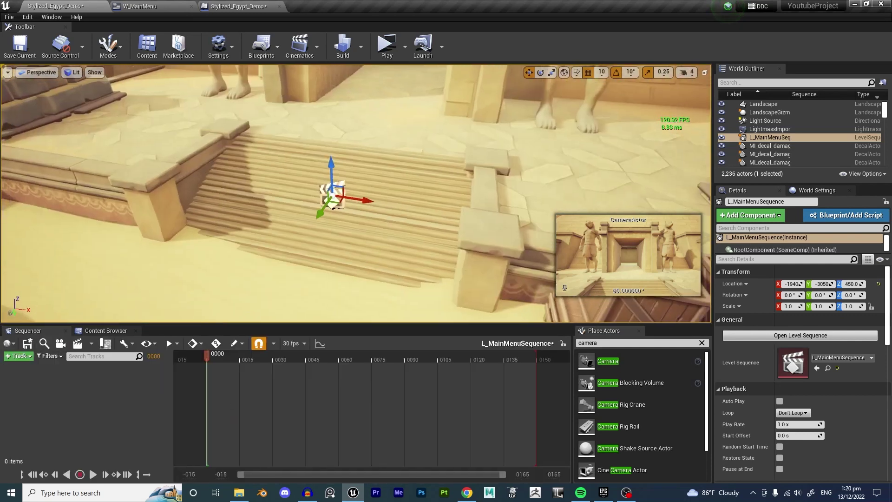
{"action": "left_click", "coordinate": [65, 330]}
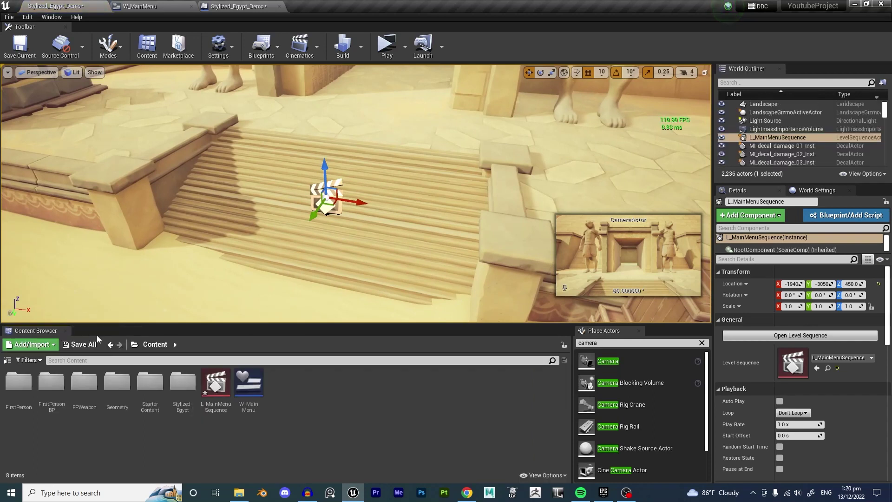
{"action": "right_click_drag", "start_coordinate": [368, 266], "coordinate": [381, 214]}
{"action": "key", "text": "Escape"}
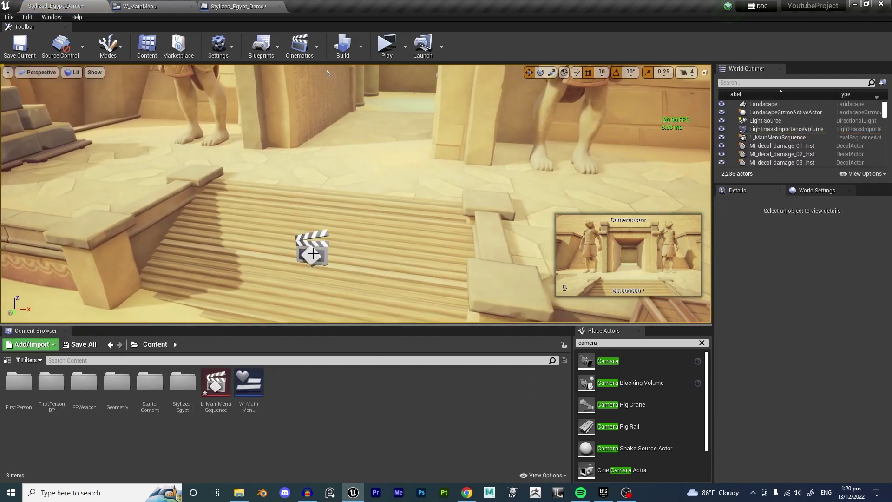
{"action": "left_click", "coordinate": [312, 254]}
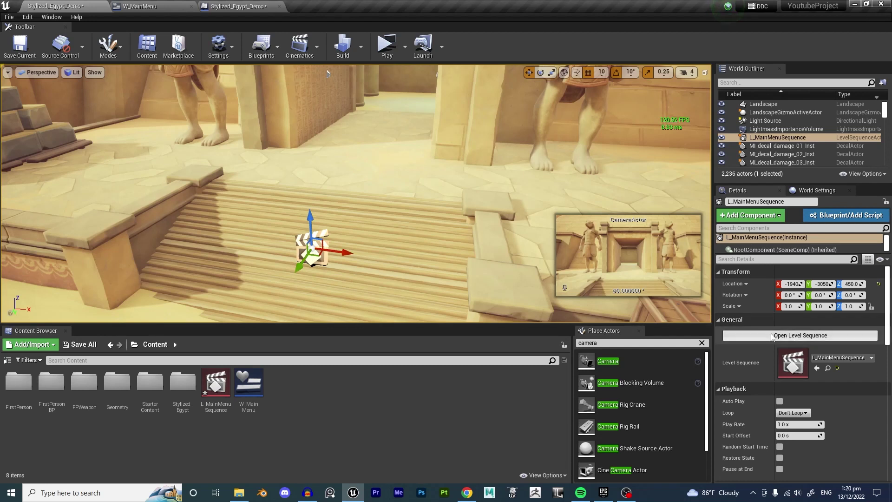
{"action": "left_click", "coordinate": [809, 336]}
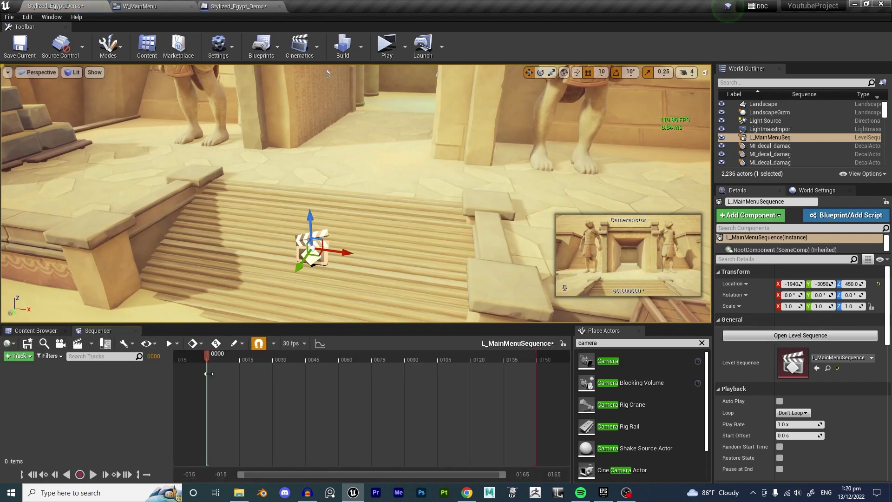
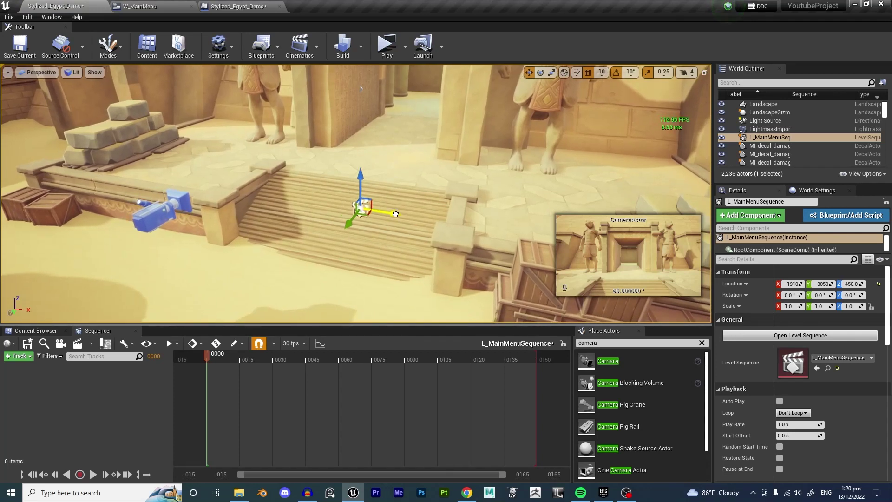
Move the L_MainMenuSequence actor off the stairs to about X -1580, Y -3050, Z 630
{"action": "left_click_drag", "start_coordinate": [481, 197], "coordinate": [491, 131]}
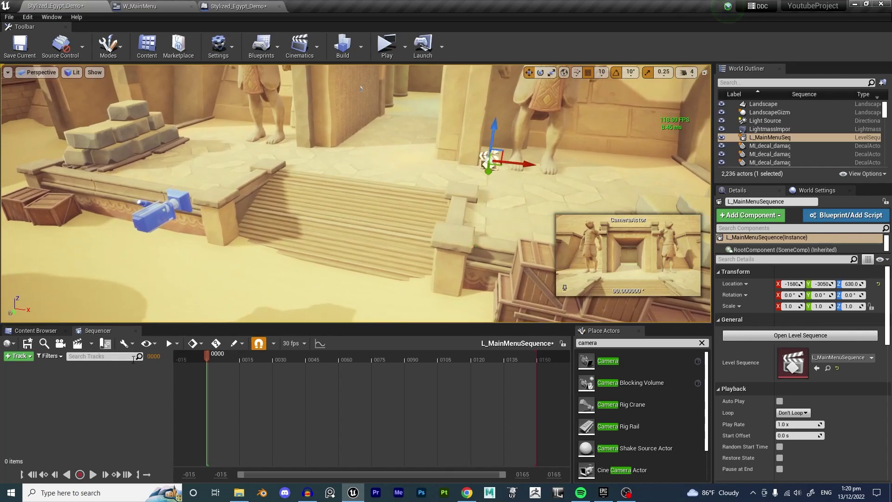
{"action": "key", "text": "d"}
{"action": "right_click_drag", "start_coordinate": [251, 215], "coordinate": [288, 198]}
{"action": "key", "text": "a"}
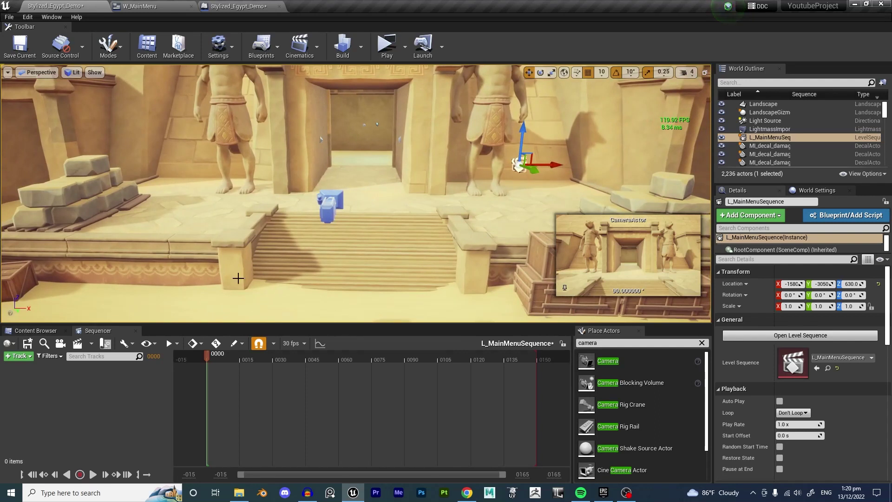
{"action": "right_click_drag", "start_coordinate": [362, 217], "coordinate": [363, 217]}
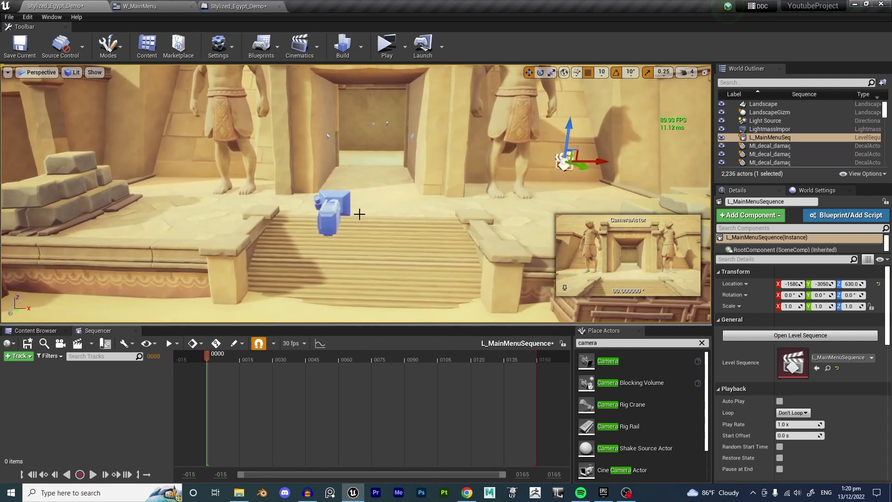
Add the existing CameraActor to L_MainMenuSequence as a track and stop piloting the camera
{"action": "left_click", "coordinate": [336, 199]}
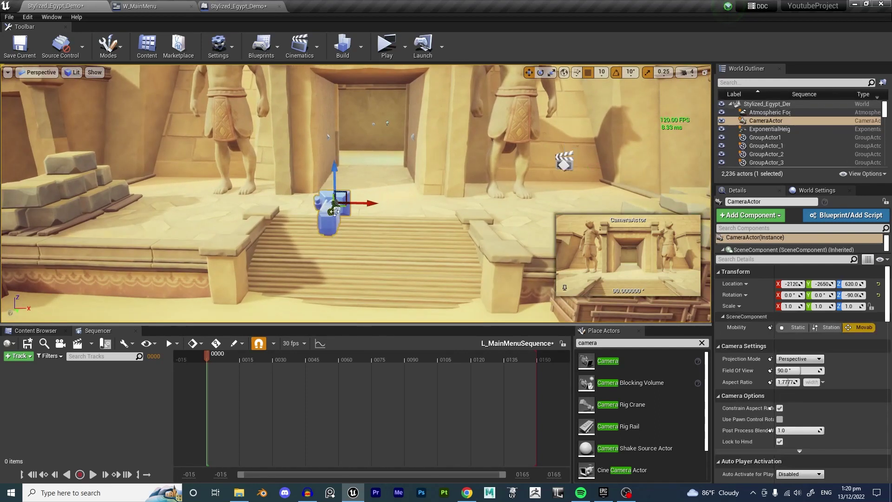
{"action": "left_click", "coordinate": [19, 356]}
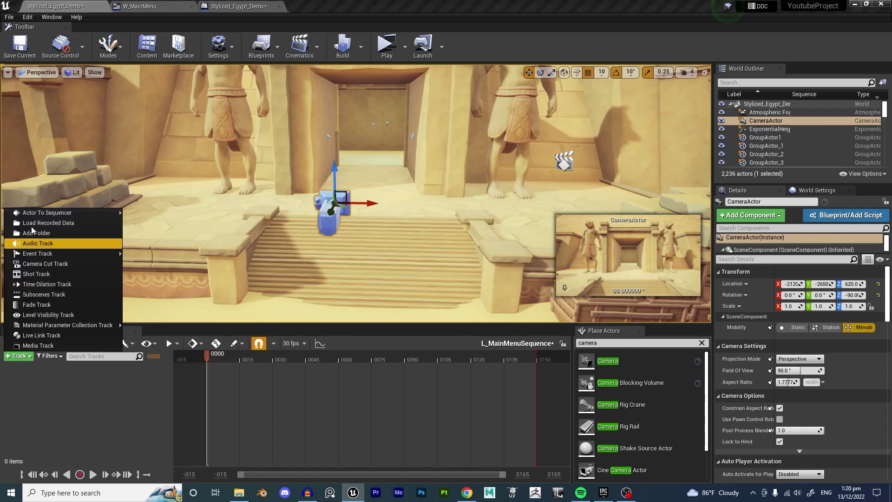
{"action": "mouse_move", "coordinate": [32, 214]}
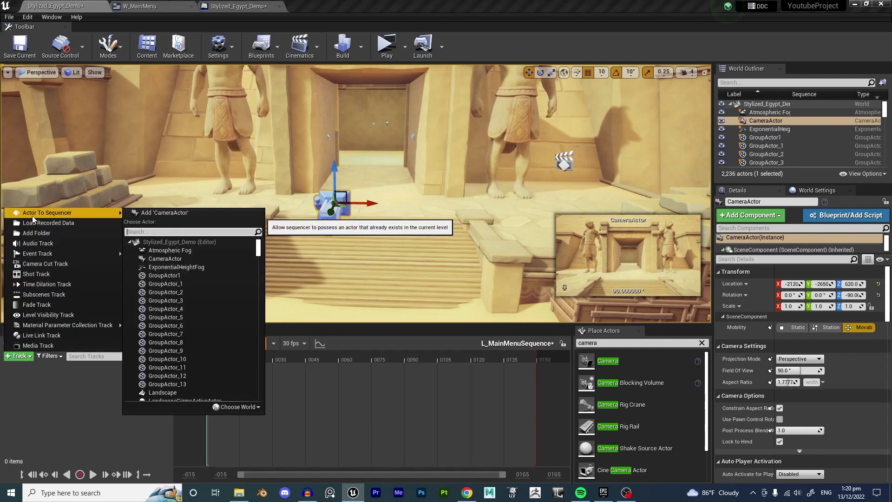
{"action": "left_click", "coordinate": [171, 218]}
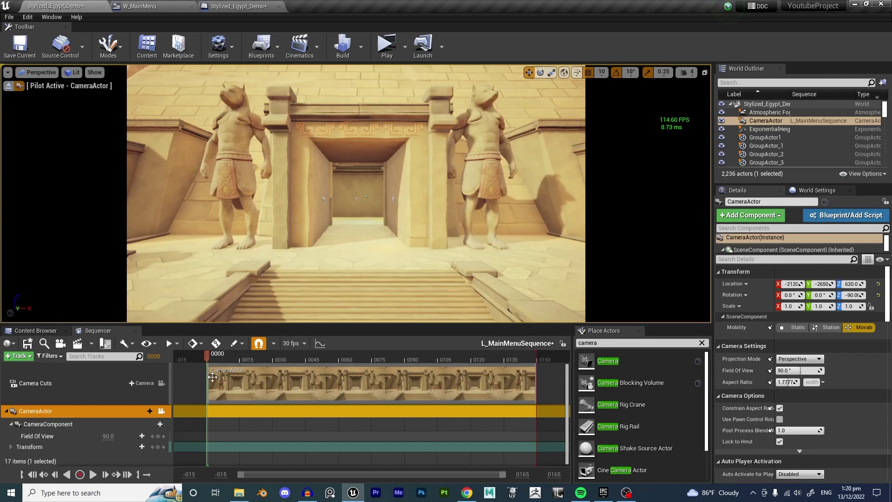
{"action": "left_click", "coordinate": [8, 85]}
{"action": "right_click_drag", "start_coordinate": [372, 197], "coordinate": [265, 209]}
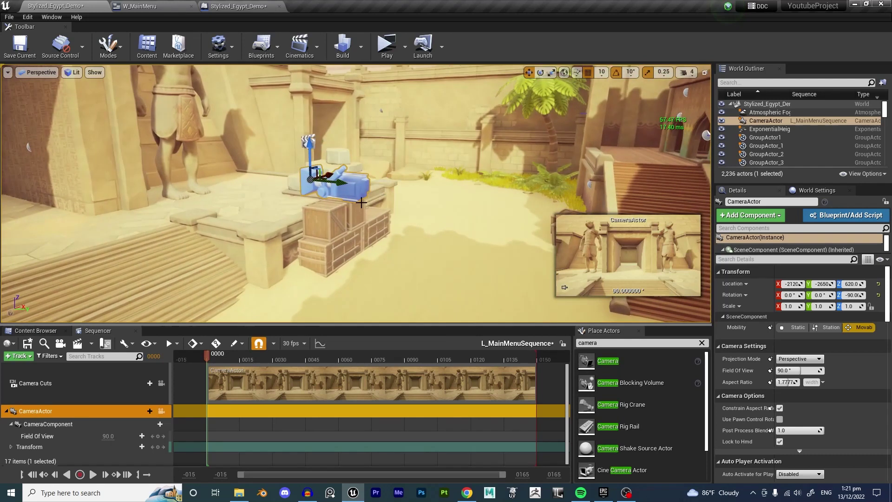
Collapse the CameraActor track and disable Constrain Aspect Ratio on the camera
{"action": "left_click", "coordinate": [98, 383]}
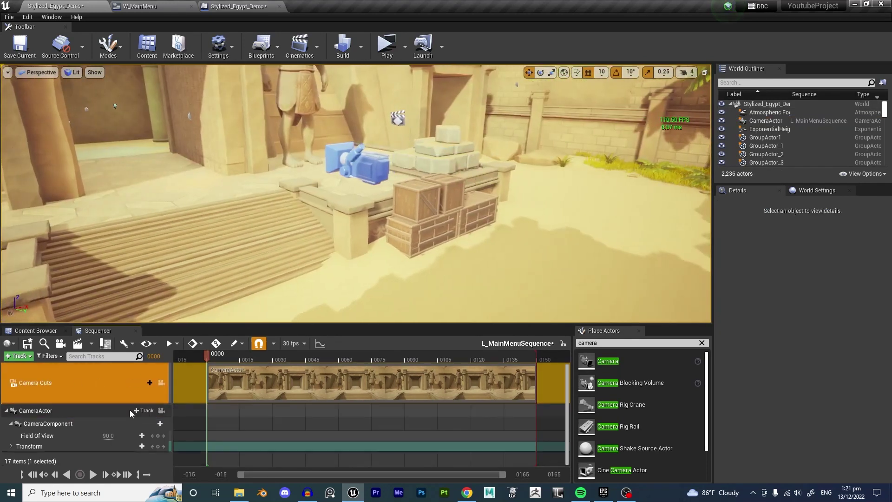
{"action": "left_click", "coordinate": [7, 410]}
{"action": "left_click", "coordinate": [59, 409]}
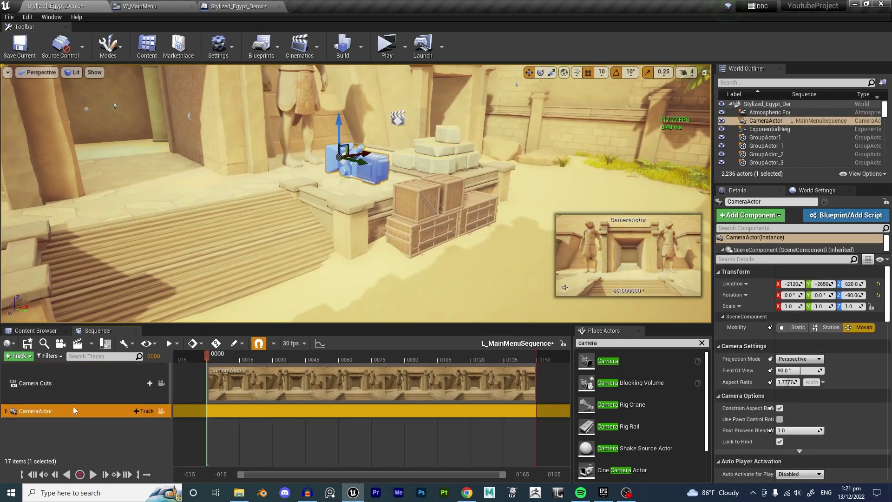
{"action": "key", "text": "s"}
{"action": "right_click_drag", "start_coordinate": [360, 187], "coordinate": [418, 175]}
{"action": "key", "text": "f"}
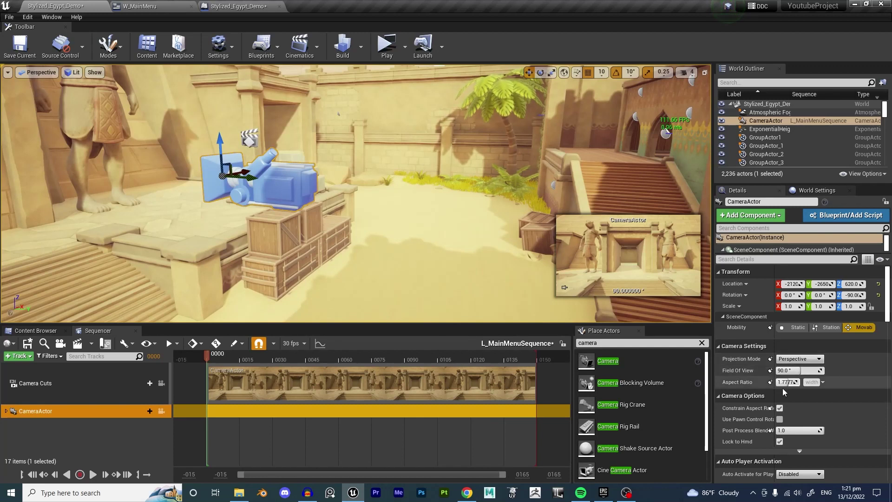
{"action": "left_click", "coordinate": [780, 408]}
{"action": "scroll", "coordinate": [299, 181], "scroll_direction": "down", "scroll_amount": 5}
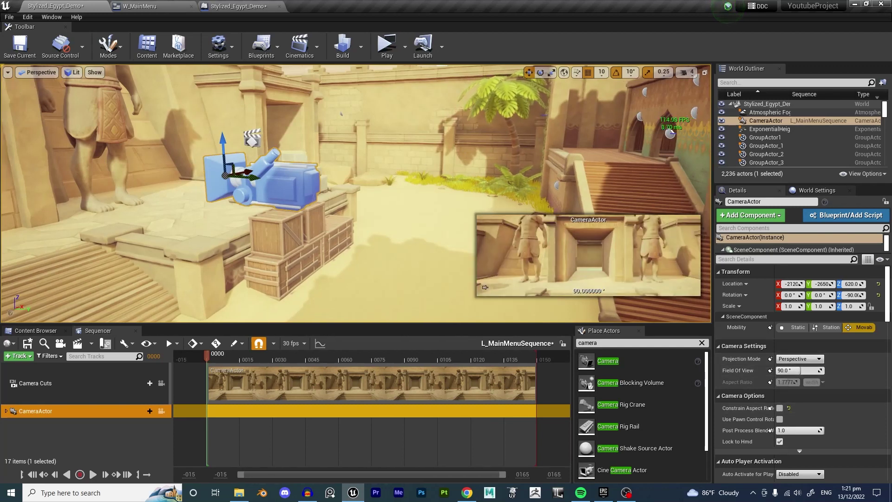
Move the camera actor back to about Y -2320, Z 660, and compare its view with Constrain Aspect Ratio on and off, leaving it off
{"action": "left_click_drag", "start_coordinate": [298, 181], "coordinate": [502, 135]}
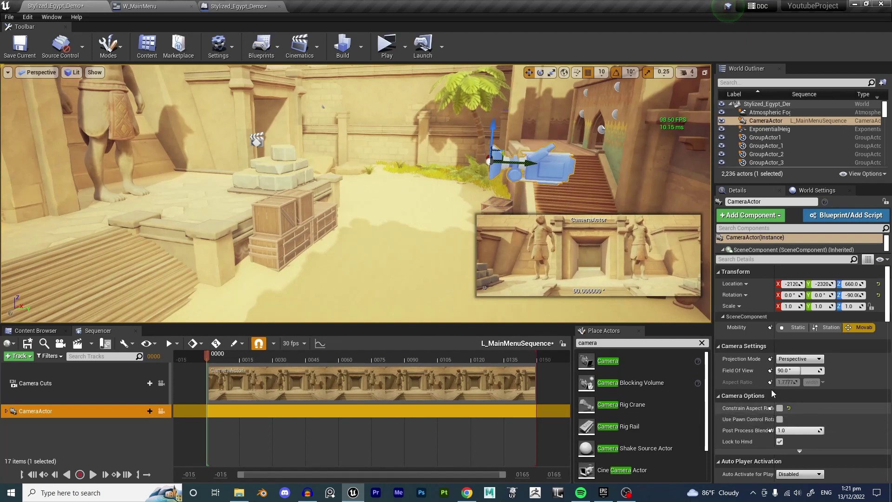
{"action": "left_click_drag", "start_coordinate": [774, 347], "coordinate": [792, 346]}
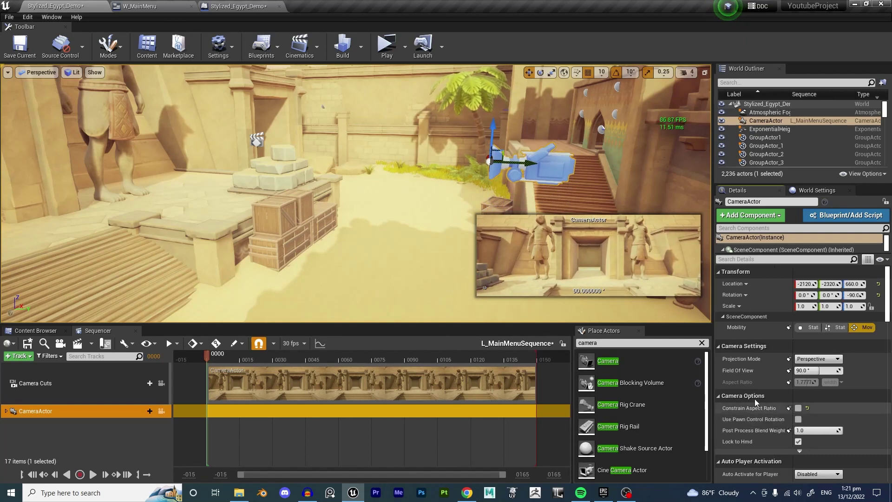
{"action": "left_click", "coordinate": [798, 408]}
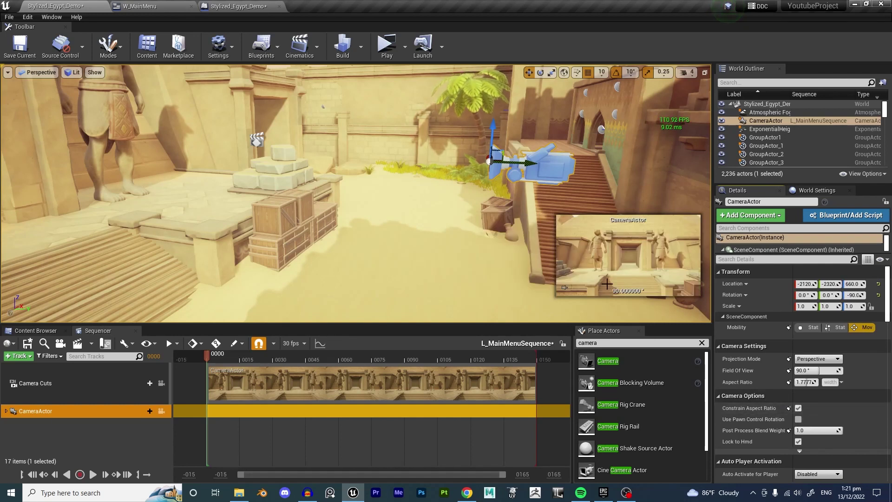
{"action": "left_click", "coordinate": [798, 409]}
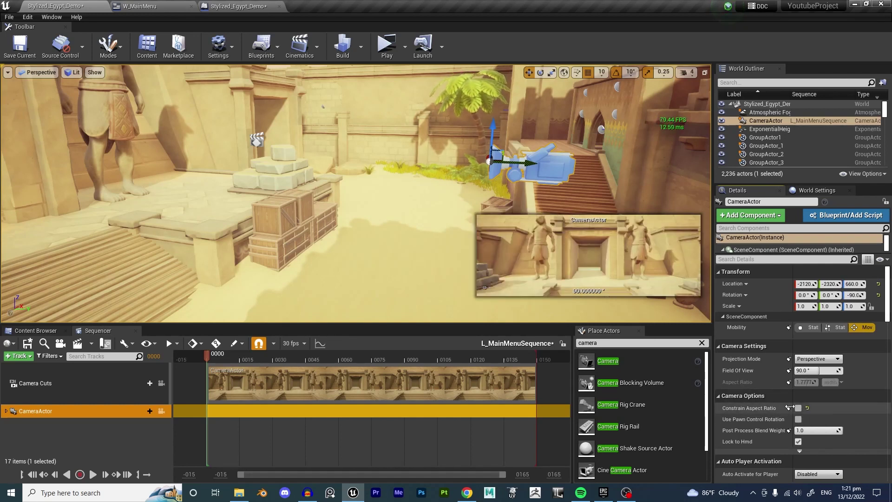
Change the Sequencer's time display to seconds
{"action": "right_click_drag", "start_coordinate": [453, 221], "coordinate": [424, 211]}
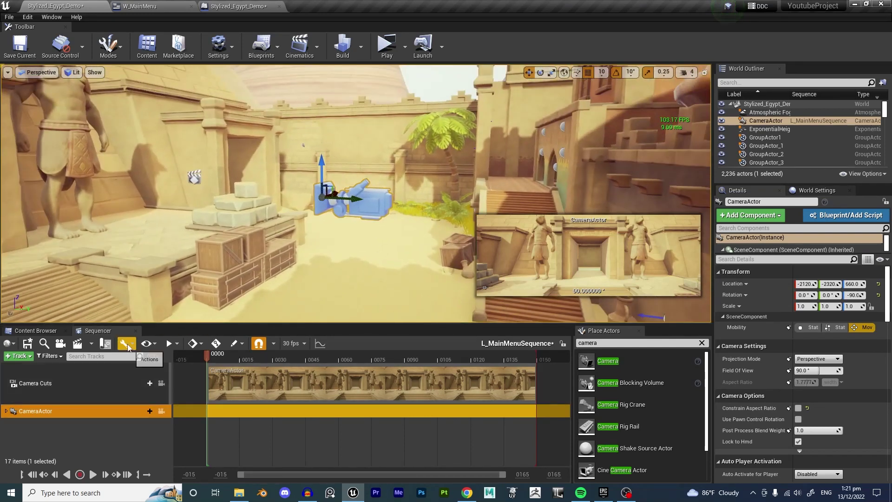
{"action": "left_click", "coordinate": [147, 344]}
{"action": "left_click", "coordinate": [149, 345]}
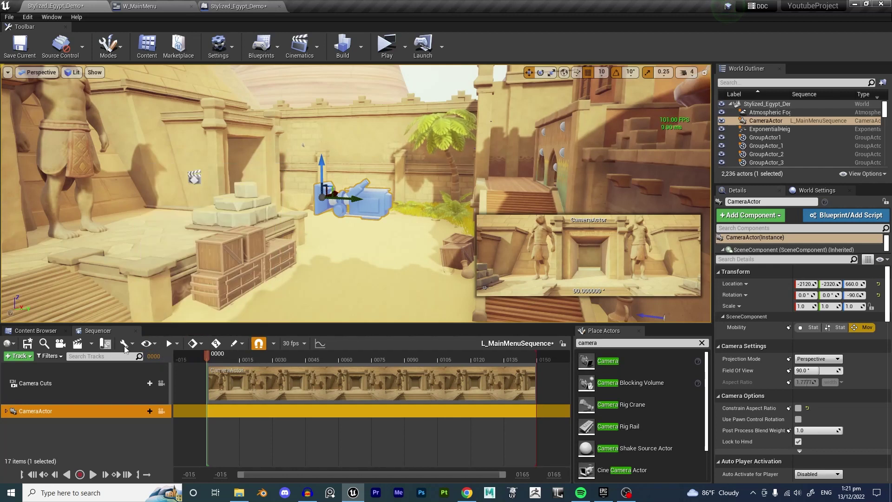
{"action": "left_click", "coordinate": [92, 346]}
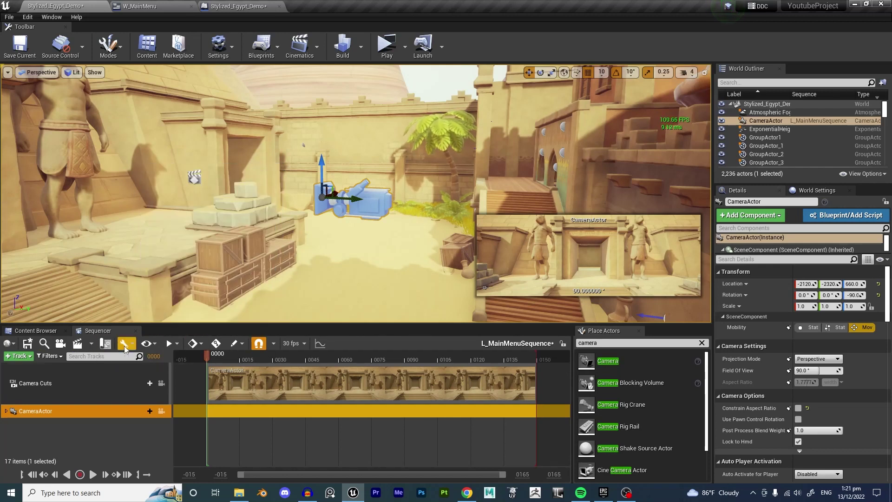
{"action": "left_click", "coordinate": [154, 344]}
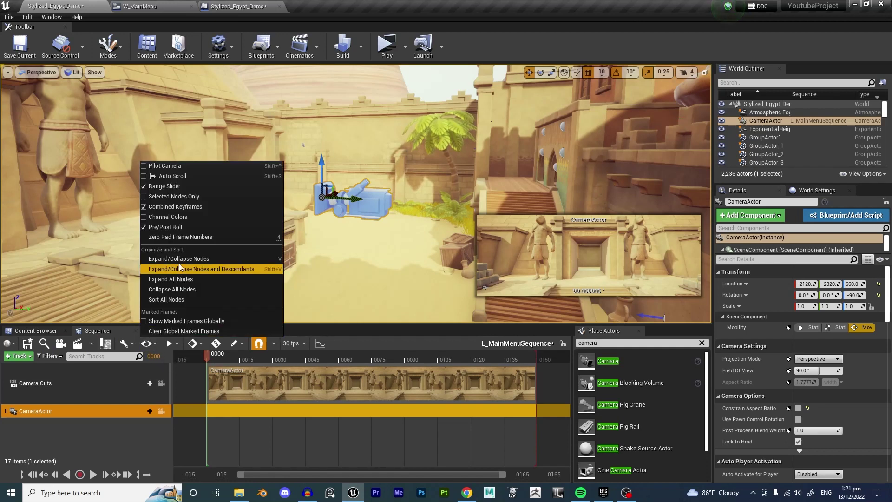
{"action": "left_click", "coordinate": [294, 343]}
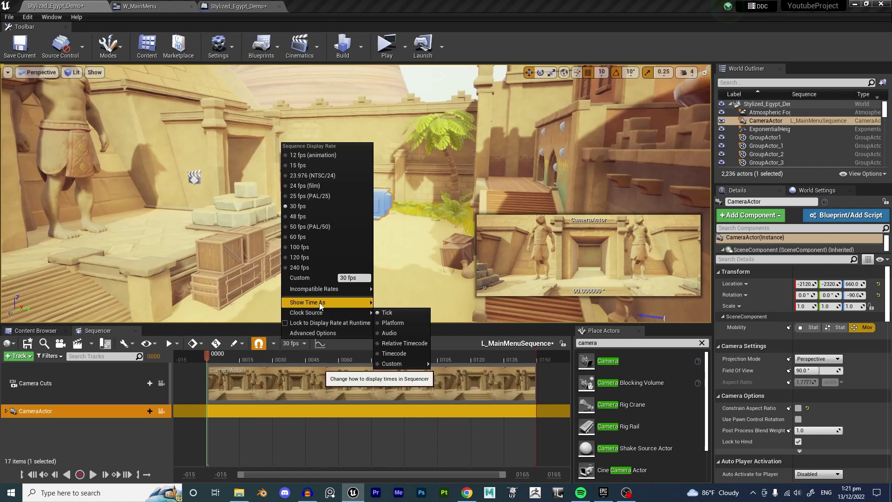
{"action": "mouse_move", "coordinate": [334, 303]}
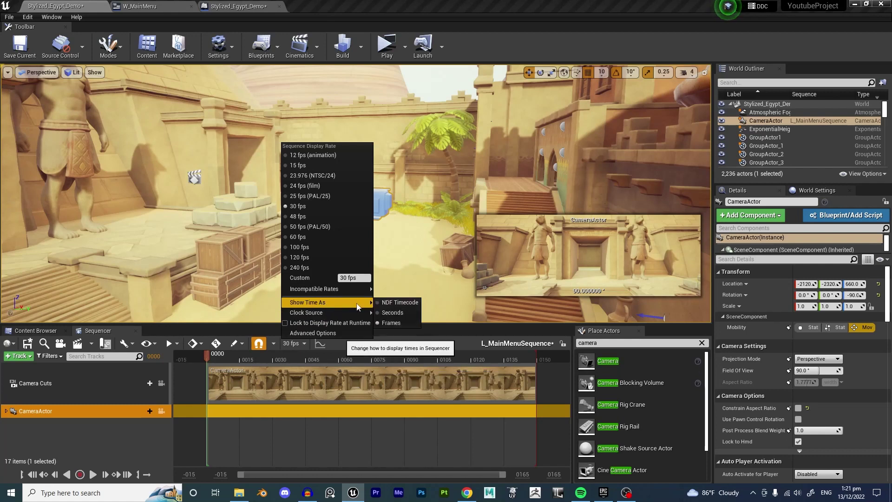
{"action": "left_click", "coordinate": [392, 313]}
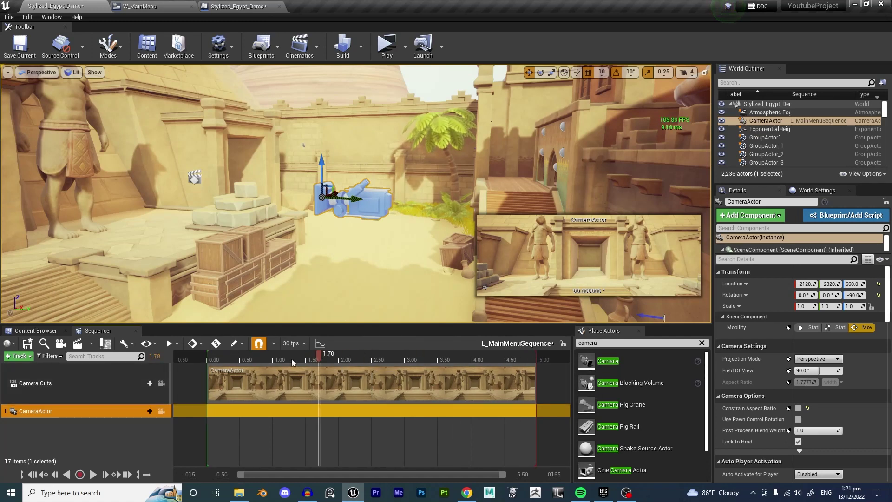
Expand the CameraActor's Transform track and add a Location key at 0.00 seconds
{"action": "right_click_drag", "start_coordinate": [306, 216], "coordinate": [307, 242]}
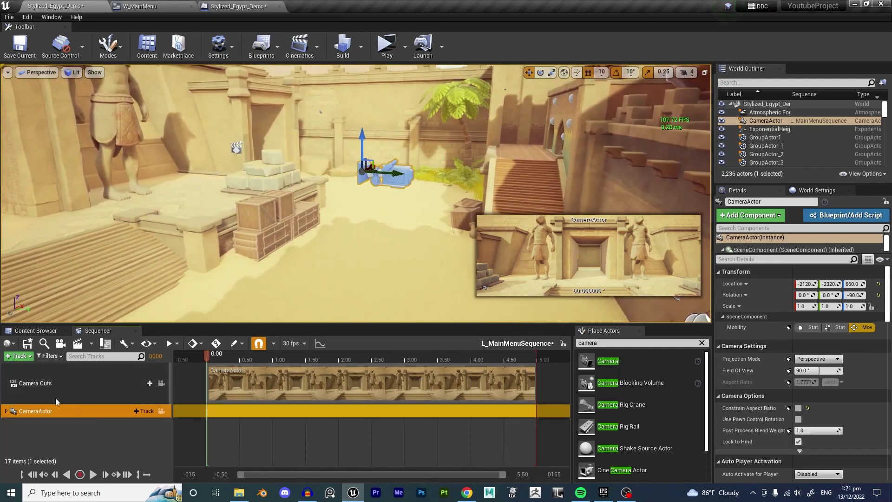
{"action": "key", "text": "ctrl+shift+h"}
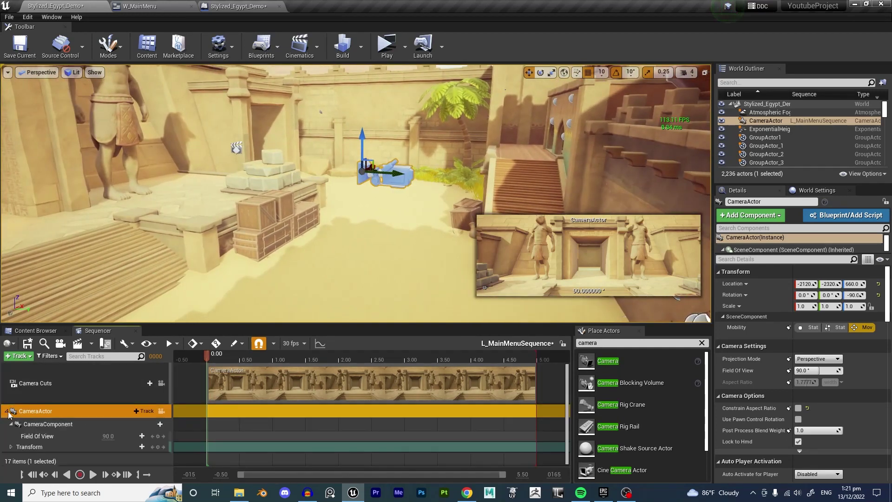
{"action": "left_click", "coordinate": [7, 411]}
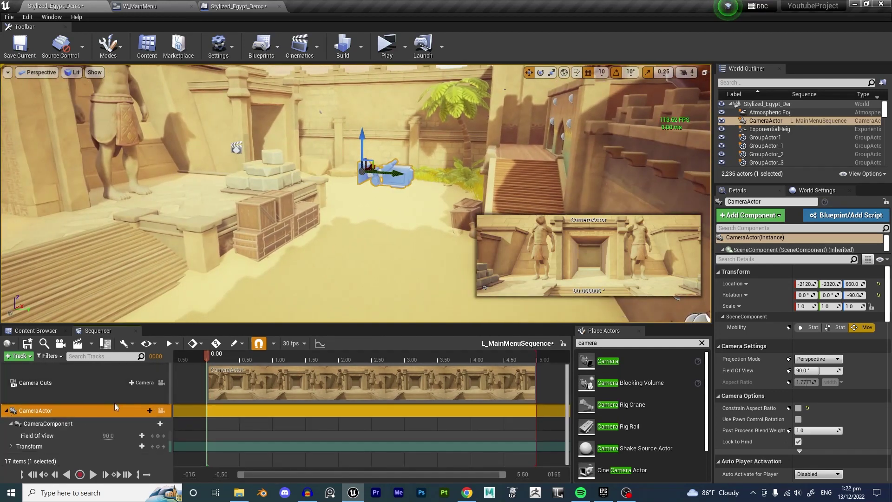
{"action": "left_click", "coordinate": [11, 423]}
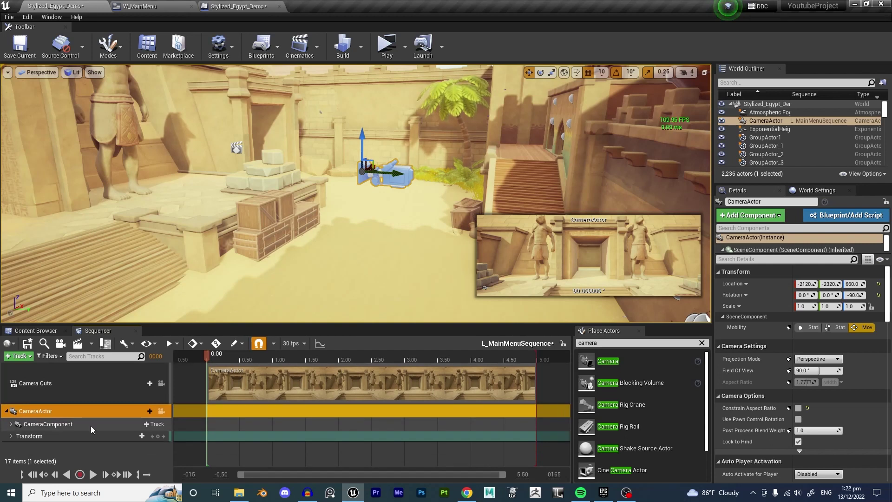
{"action": "left_click", "coordinate": [11, 437]}
{"action": "scroll", "coordinate": [29, 426], "scroll_direction": "down", "scroll_amount": 1}
{"action": "left_click", "coordinate": [46, 420]}
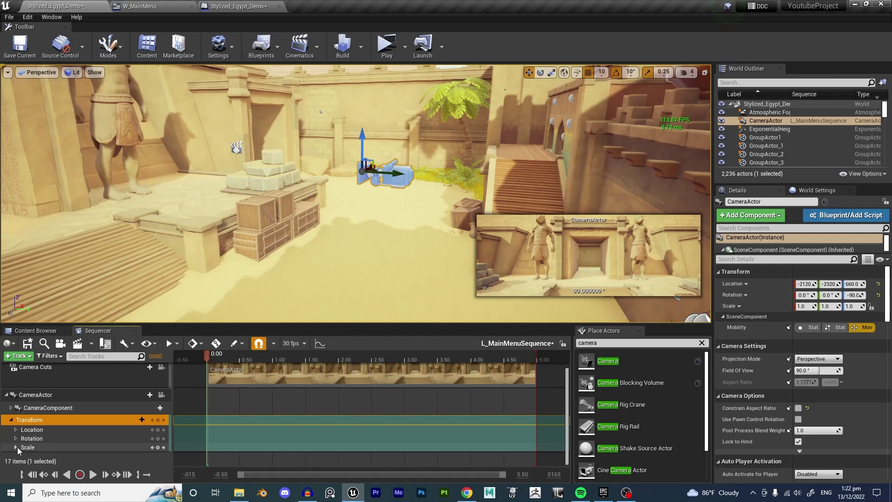
{"action": "left_click", "coordinate": [15, 429]}
{"action": "scroll", "coordinate": [19, 422], "scroll_direction": "down", "scroll_amount": 1}
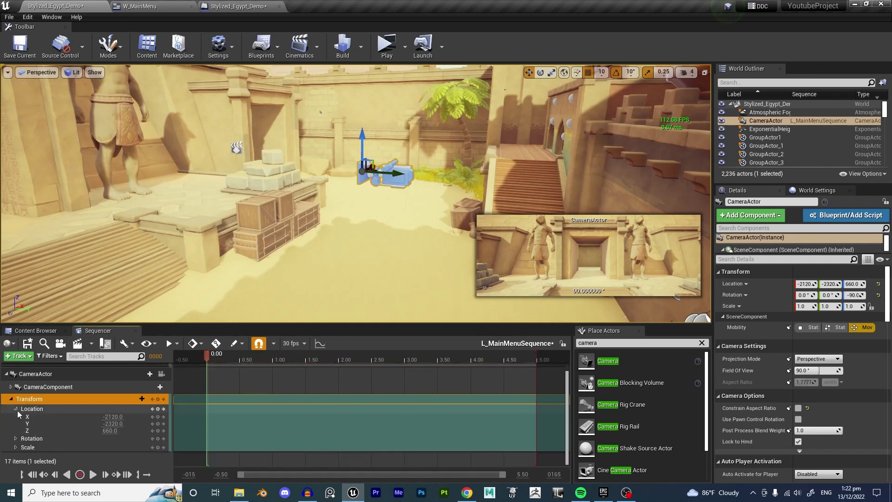
{"action": "left_click", "coordinate": [16, 409]}
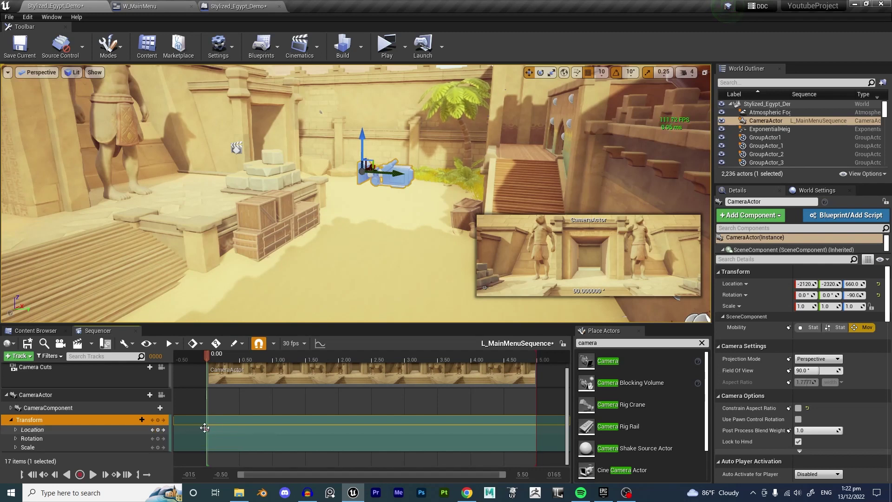
At 2.00 seconds, move the camera toward the entrance to about Y -2630 and add a second Location key
{"action": "left_click_drag", "start_coordinate": [281, 363], "coordinate": [339, 365]}
{"action": "left_click_drag", "start_coordinate": [399, 174], "coordinate": [256, 175]}
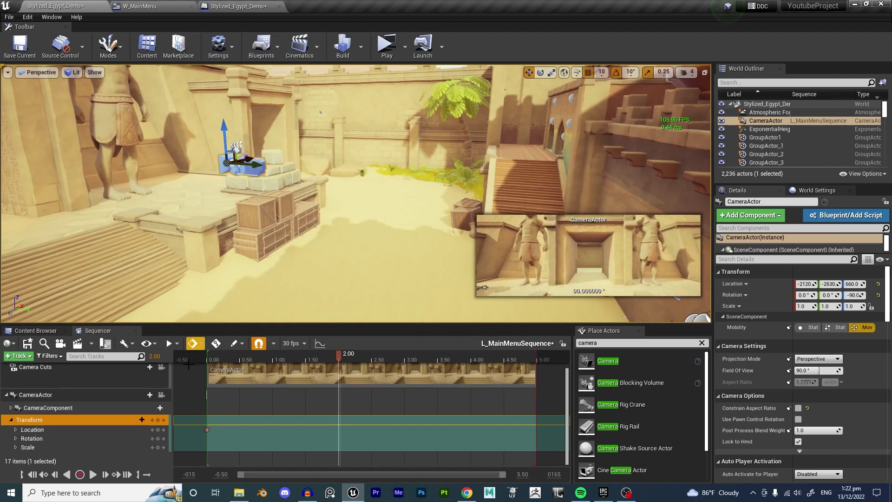
{"action": "left_click", "coordinate": [157, 430]}
Shift the second Location key to 2.50 seconds and scrub the timeline to preview the camera's motion
{"action": "left_click_drag", "start_coordinate": [338, 356], "coordinate": [202, 366]}
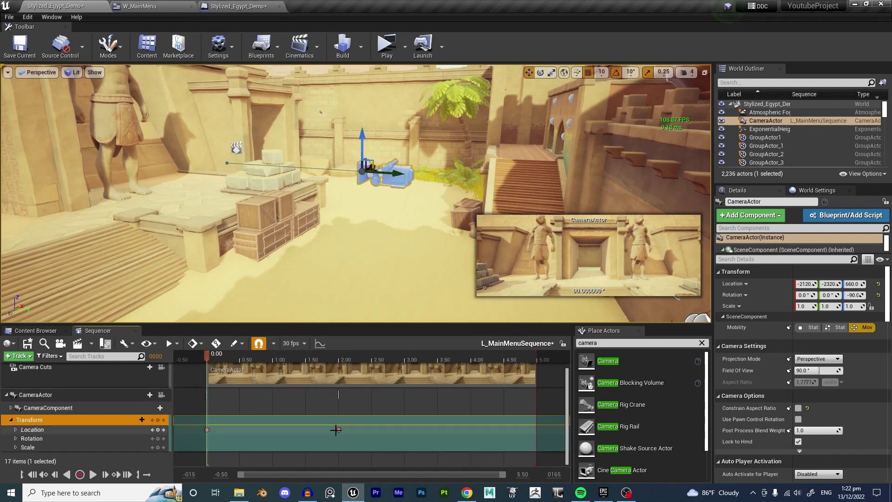
{"action": "left_click_drag", "start_coordinate": [338, 429], "coordinate": [372, 427]}
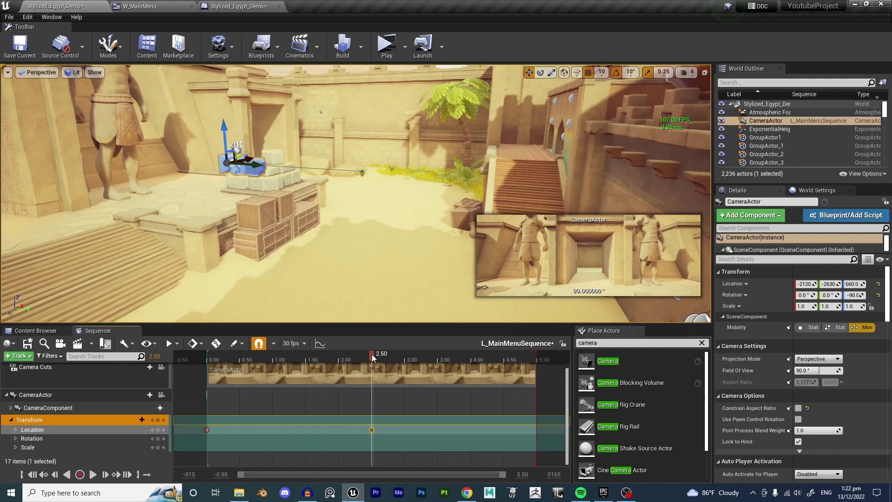
{"action": "left_click_drag", "start_coordinate": [372, 357], "coordinate": [341, 357]}
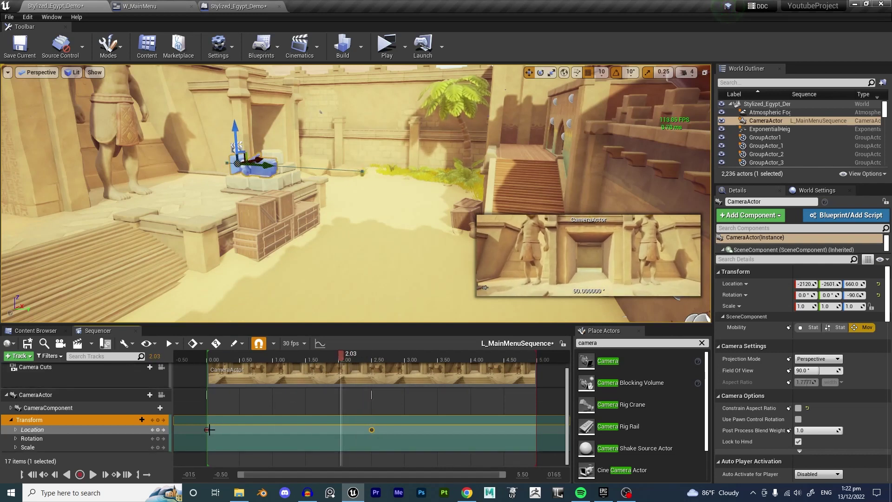
Copy the Location key at 0.00 seconds to 5.00 seconds, scrub through the motion, and save all changes
{"action": "left_click", "coordinate": [209, 429]}
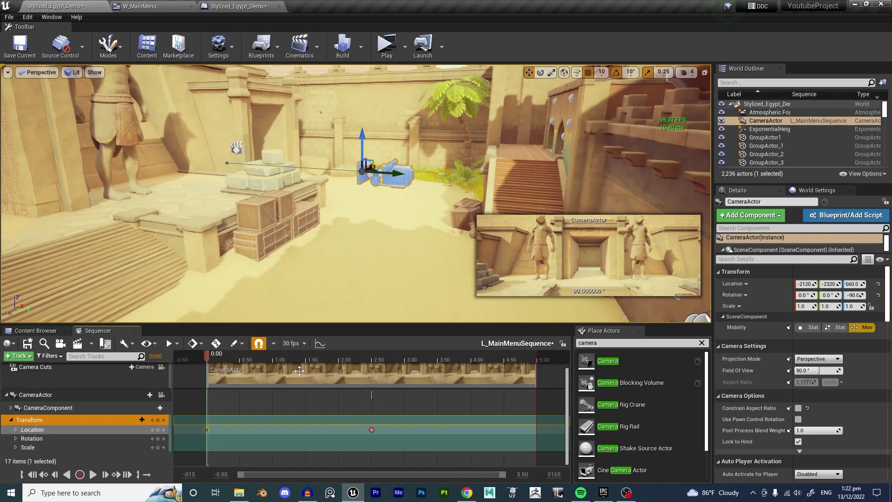
{"action": "mouse_move", "coordinate": [207, 359]}
{"action": "left_mouse_down"}
{"action": "mouse_move", "coordinate": [539, 361]}
{"action": "mouse_move", "coordinate": [195, 369]}
{"action": "mouse_move", "coordinate": [539, 366]}
{"action": "mouse_move", "coordinate": [224, 382]}
{"action": "mouse_move", "coordinate": [546, 371]}
{"action": "mouse_move", "coordinate": [216, 371]}
{"action": "mouse_move", "coordinate": [421, 377]}
{"action": "left_mouse_up"}
{"action": "key", "text": "ctrl+v"}
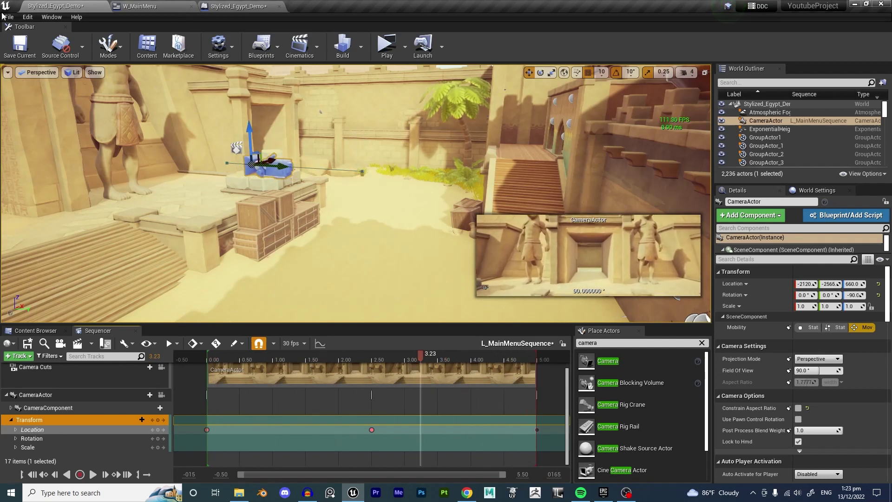
{"action": "left_click", "coordinate": [9, 18]}
{"action": "left_click", "coordinate": [28, 93]}
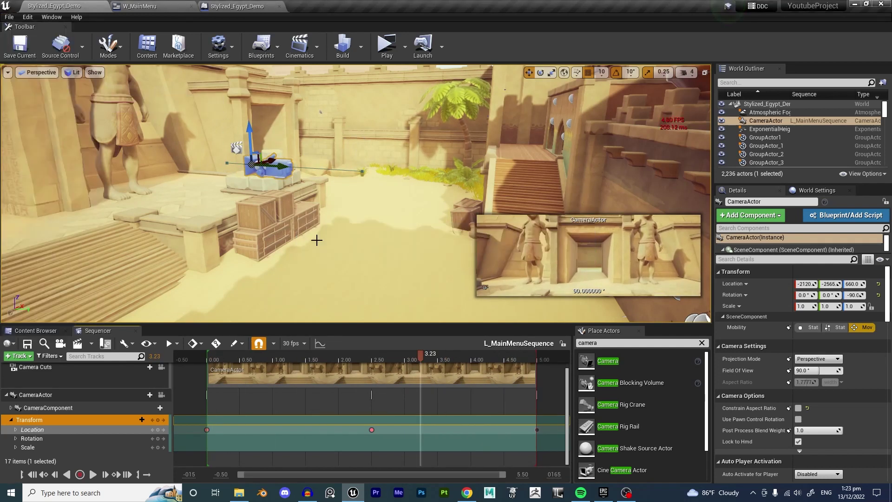
Return the playhead to 0.00 seconds and collapse the CameraActor track in the sequence
{"action": "right_click_drag", "start_coordinate": [295, 150], "coordinate": [377, 307]}
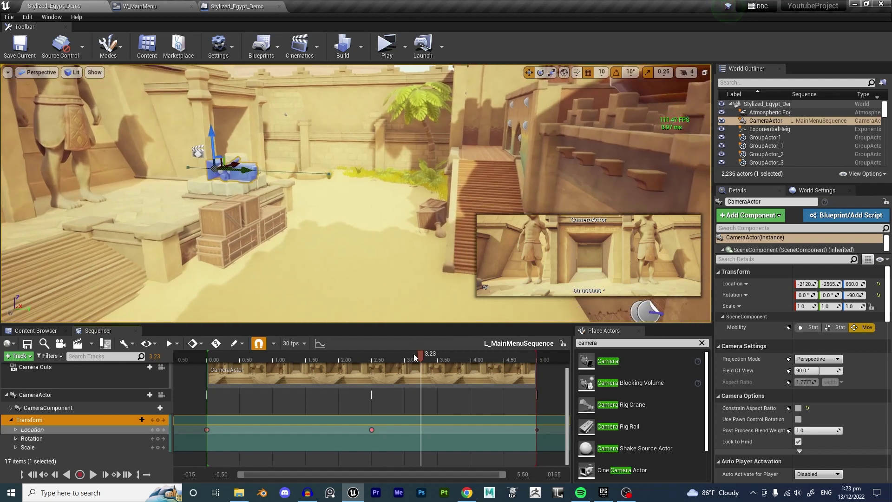
{"action": "left_click_drag", "start_coordinate": [415, 357], "coordinate": [206, 357]}
{"action": "left_click_drag", "start_coordinate": [295, 387], "coordinate": [295, 403]}
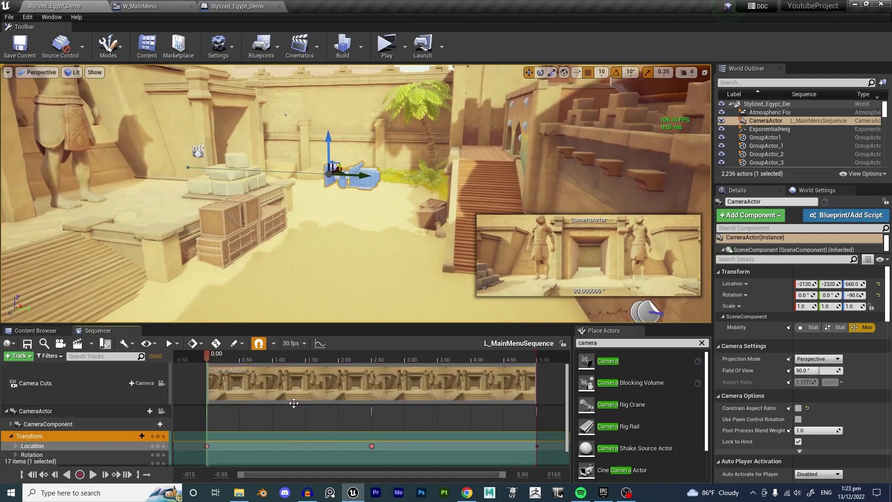
{"action": "left_click", "coordinate": [7, 410]}
Select the L_MainMenuSequence actor in the level, enable Auto Play, and set Loop to Loop Indefinitely
{"action": "right_click_drag", "start_coordinate": [275, 208], "coordinate": [278, 183]}
{"action": "left_click", "coordinate": [302, 199]}
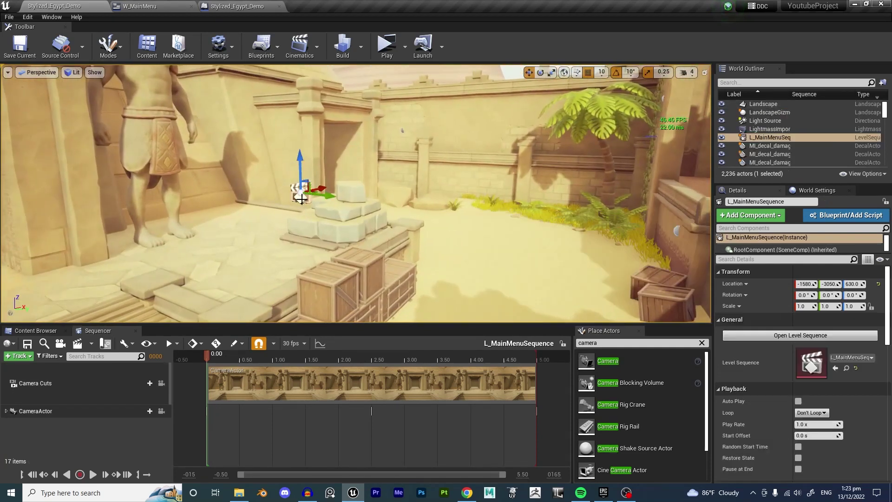
{"action": "key", "text": "f"}
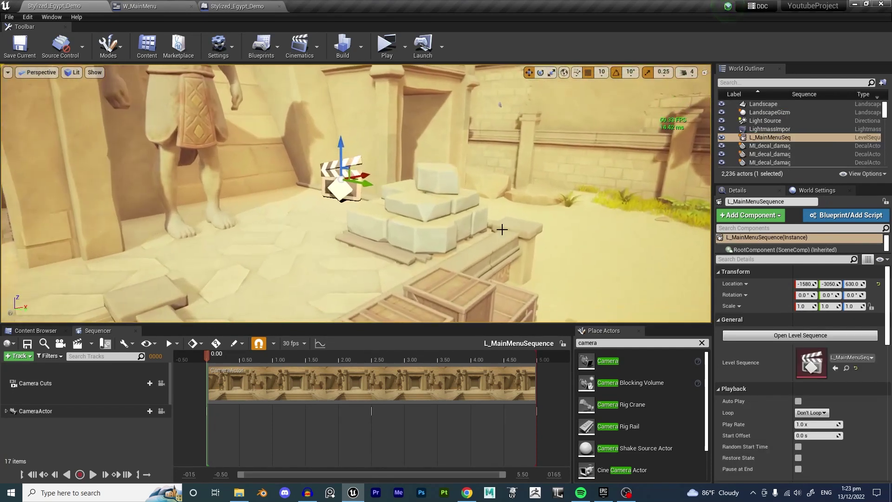
{"action": "left_click", "coordinate": [798, 400]}
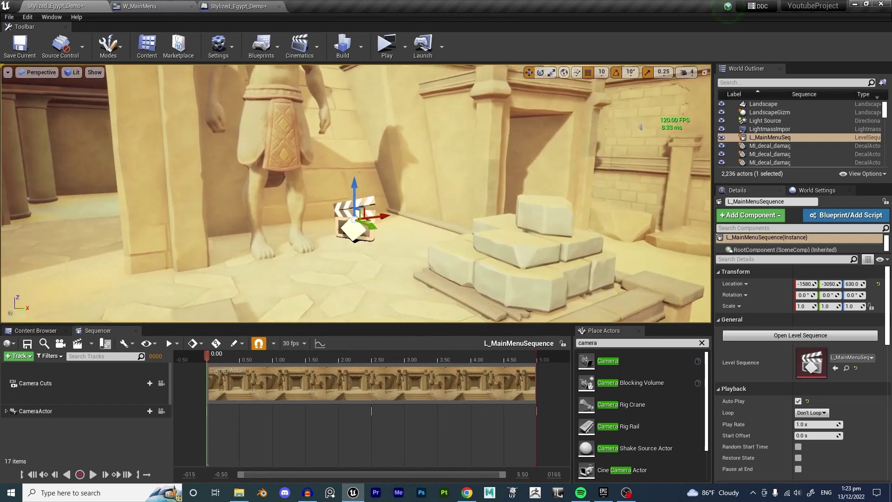
{"action": "left_click", "coordinate": [810, 412]}
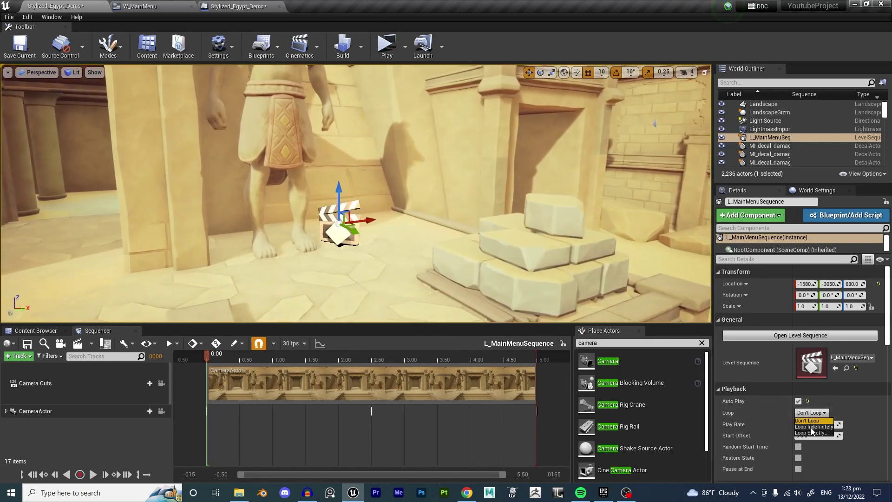
{"action": "left_click", "coordinate": [813, 426]}
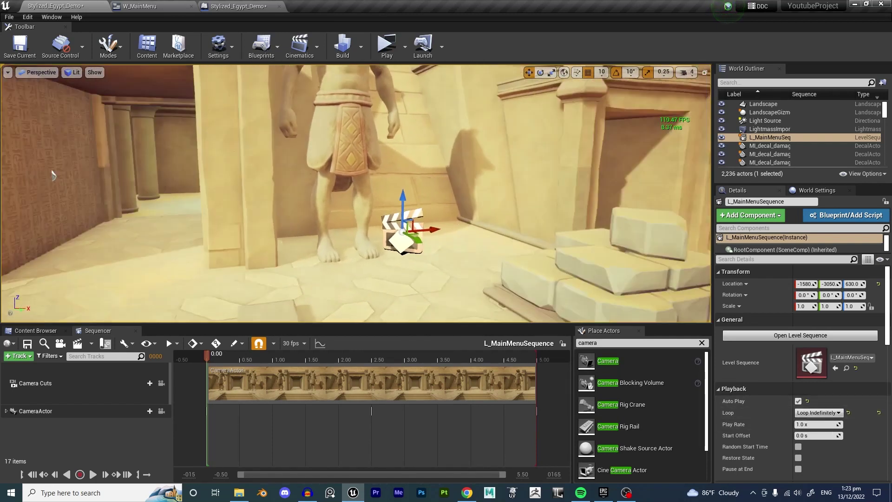
Play-test the level to check the menu over the looping camera sequence, and save all changes
{"action": "left_click", "coordinate": [386, 44]}
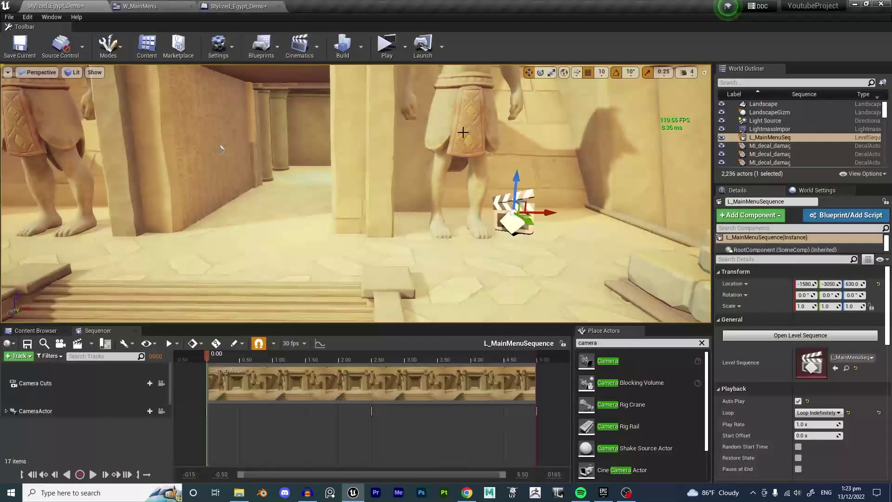
{"action": "right_click_drag", "start_coordinate": [462, 132], "coordinate": [552, 134]}
{"action": "left_click", "coordinate": [8, 17]}
{"action": "left_click", "coordinate": [42, 96]}
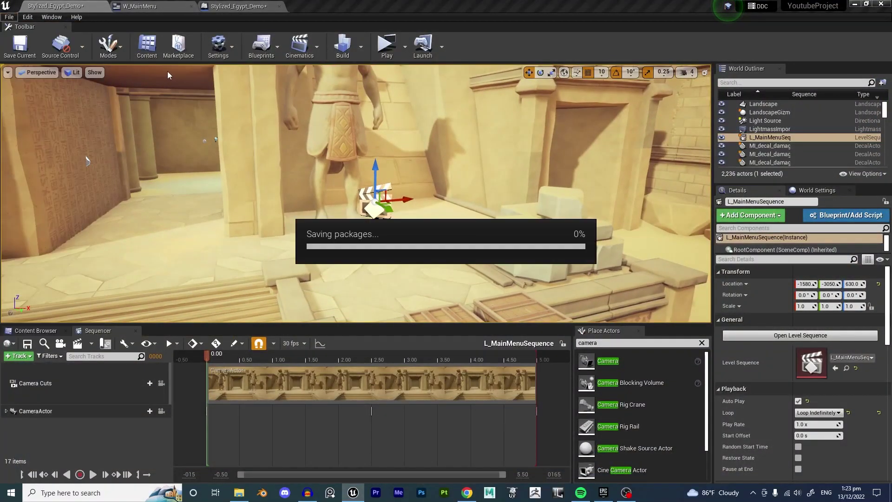
In the W_MainMenu widget, add an On Clicked event for the FIGHT! button (PlayButton)
{"action": "left_click", "coordinate": [154, 6]}
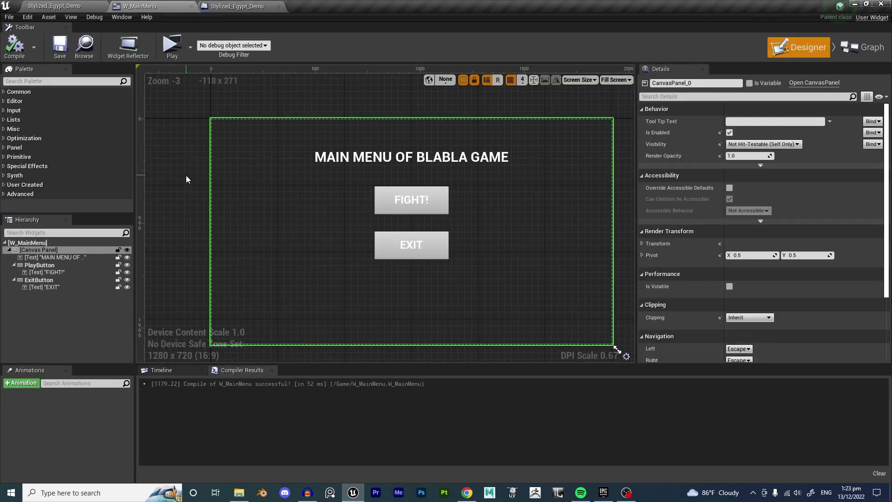
{"action": "right_click_drag", "start_coordinate": [186, 176], "coordinate": [171, 168]}
{"action": "left_click", "coordinate": [287, 201]}
{"action": "left_click", "coordinate": [368, 204]}
{"action": "right_click_drag", "start_coordinate": [284, 209], "coordinate": [318, 230]}
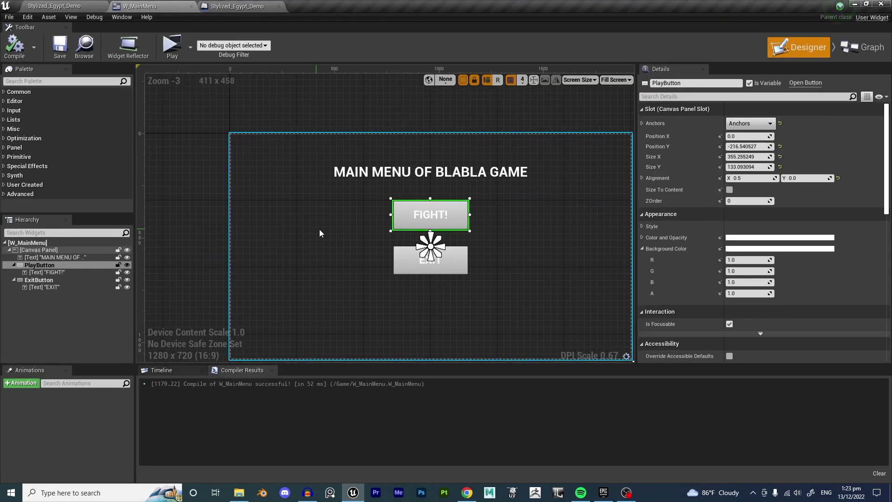
{"action": "scroll", "coordinate": [319, 230], "scroll_direction": "up", "scroll_amount": 3}
{"action": "left_click", "coordinate": [261, 211]}
{"action": "left_click", "coordinate": [386, 229]}
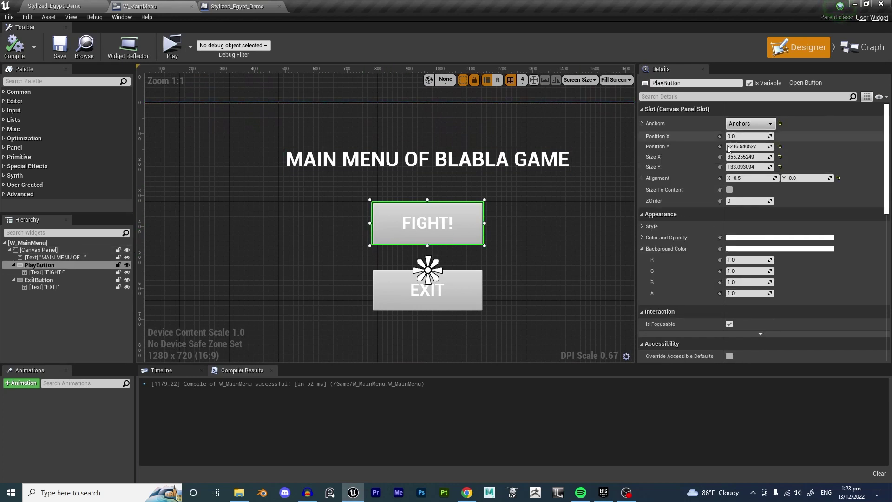
{"action": "left_click_drag", "start_coordinate": [887, 146], "coordinate": [879, 308]}
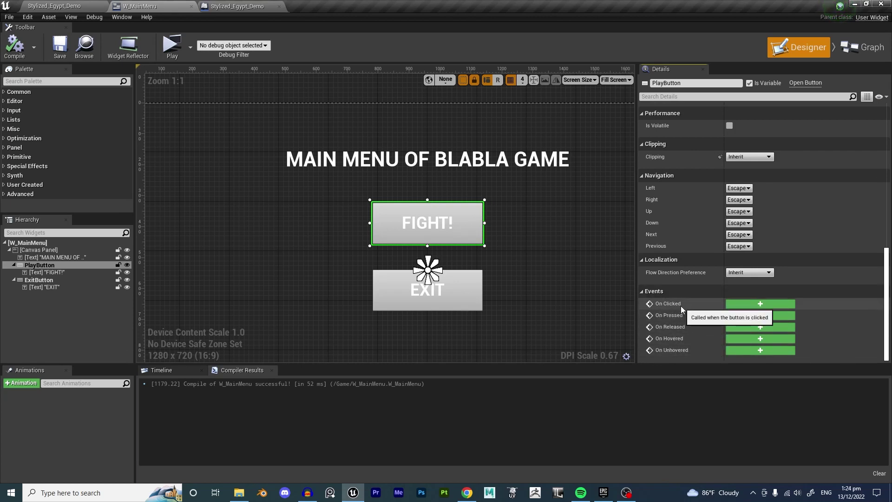
{"action": "left_click", "coordinate": [737, 304]}
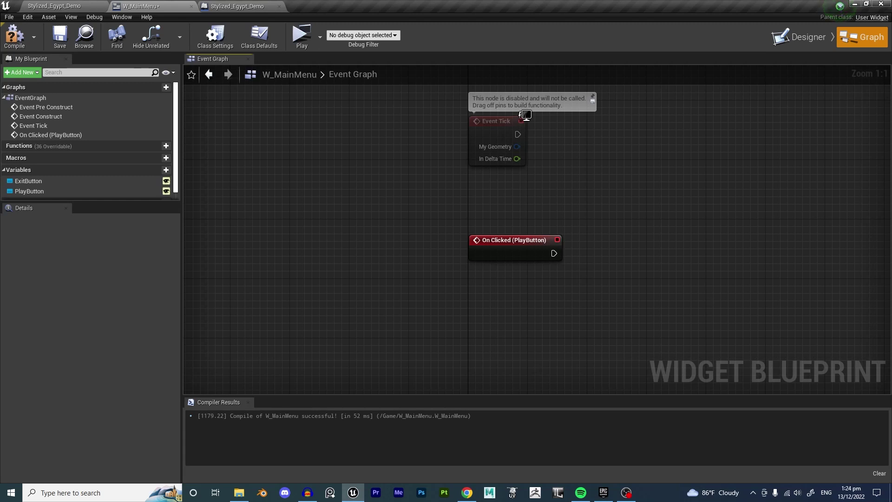
Reposition the PlayButton On Clicked event in the graph and connect a new Open Level (by Name) node to it
{"action": "right_click_drag", "start_coordinate": [699, 289], "coordinate": [641, 297]}
{"action": "left_click_drag", "start_coordinate": [424, 250], "coordinate": [416, 235]}
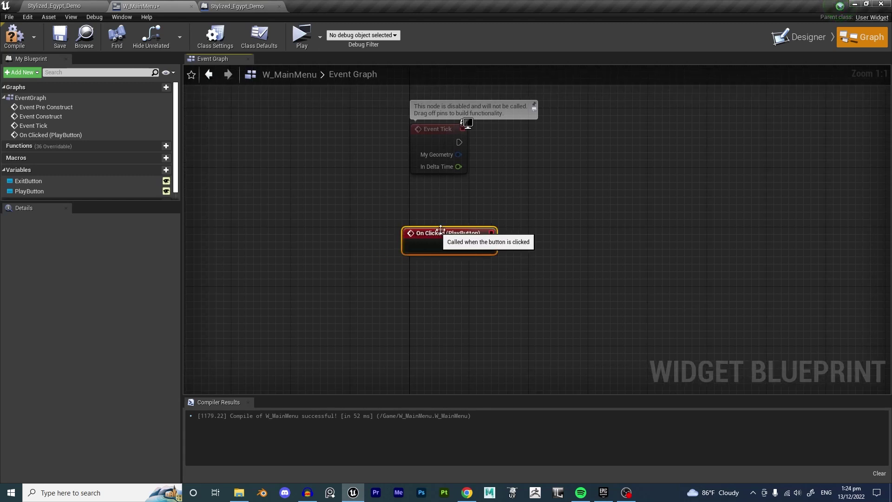
{"action": "left_click", "coordinate": [541, 252]}
{"action": "right_click_drag", "start_coordinate": [526, 253], "coordinate": [519, 259]}
{"action": "left_click_drag", "start_coordinate": [445, 249], "coordinate": [453, 249]}
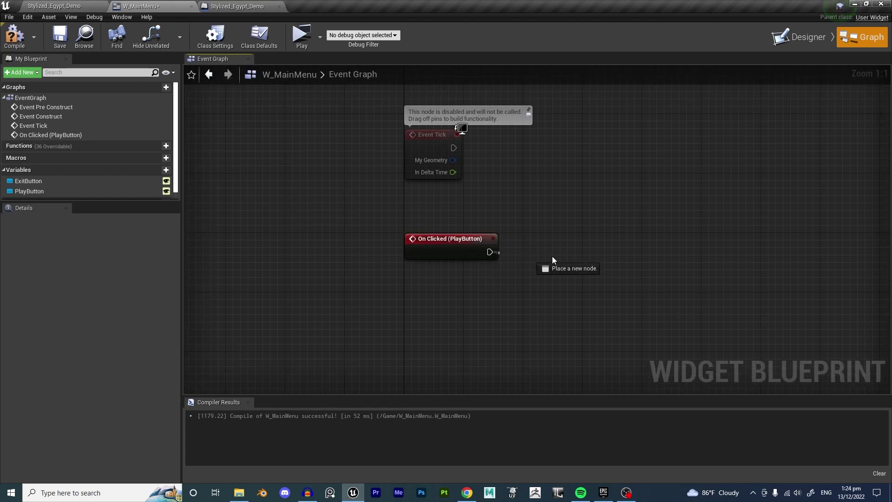
{"action": "left_click_drag", "start_coordinate": [552, 257], "coordinate": [587, 258]}
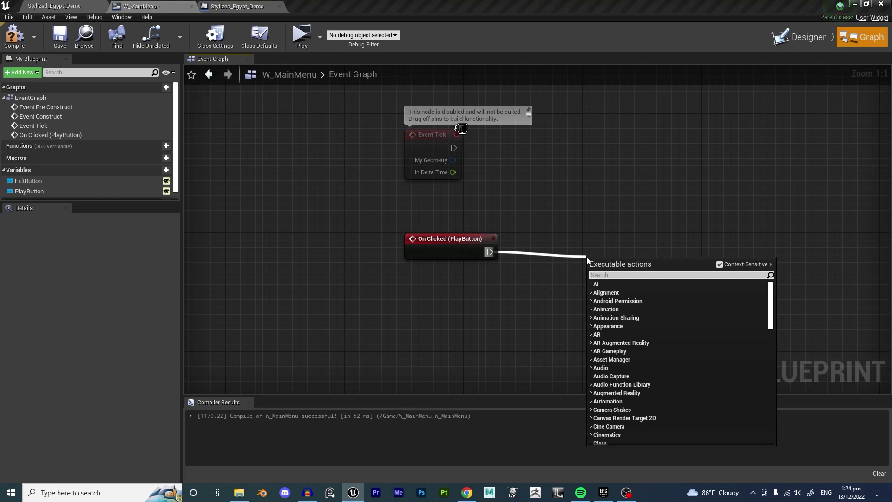
{"action": "type", "text": "open"}
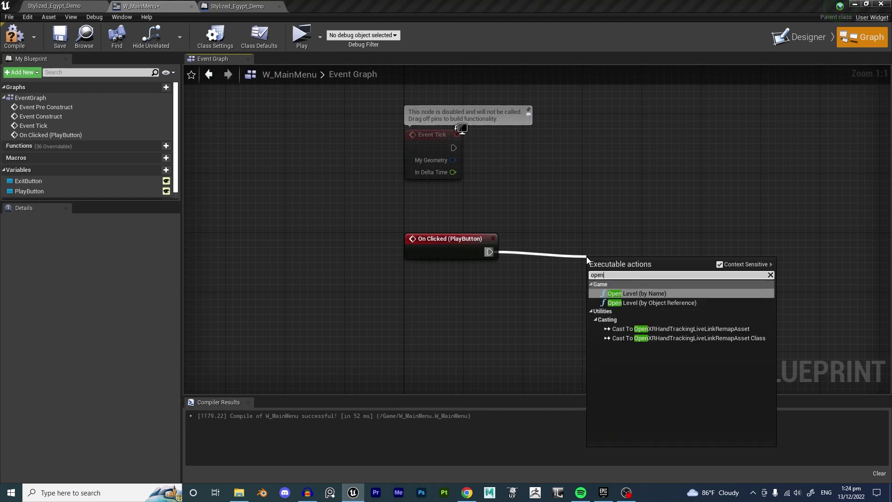
{"action": "key", "text": "Return"}
Align the Open Level (by Name) node with the click event, compile the widget, and widen the gap between the two nodes
{"action": "left_click_drag", "start_coordinate": [619, 262], "coordinate": [575, 240]}
{"action": "left_click", "coordinate": [22, 36]}
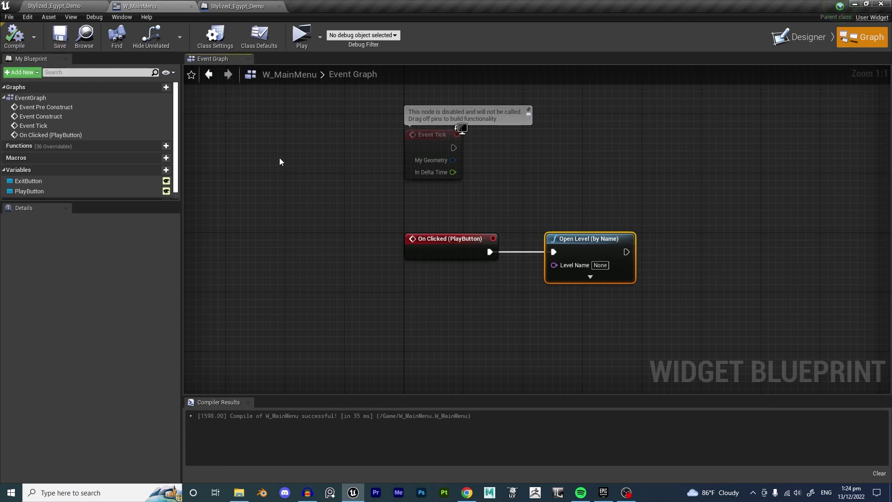
{"action": "right_click_drag", "start_coordinate": [612, 221], "coordinate": [528, 201]}
{"action": "left_click_drag", "start_coordinate": [499, 218], "coordinate": [580, 219]}
{"action": "left_click", "coordinate": [587, 174]}
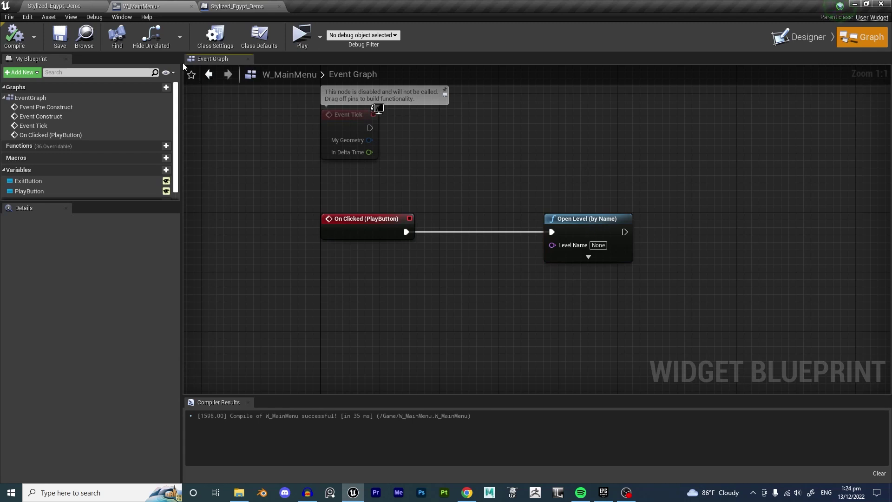
Look up the first-person level's exact name in Content/FirstPersonBP/Maps and return to the W_MainMenu event graph
{"action": "left_click", "coordinate": [73, 8]}
{"action": "left_click", "coordinate": [36, 330]}
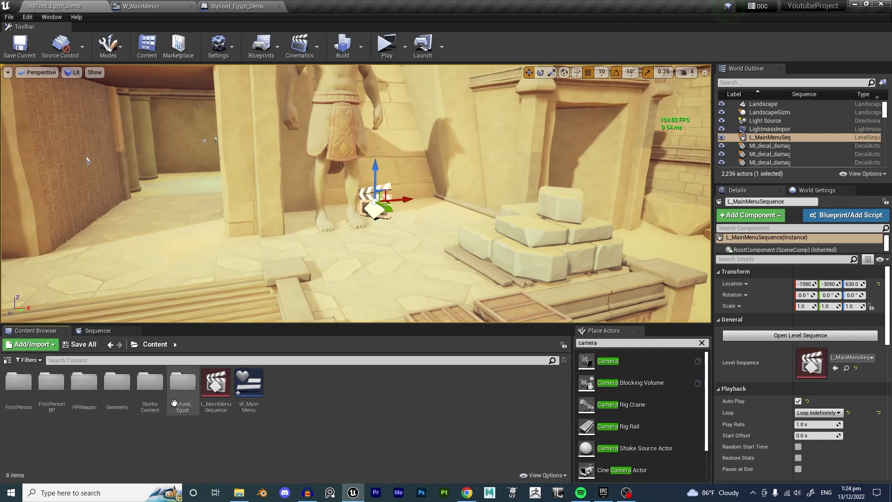
{"action": "double_click", "coordinate": [51, 385]}
{"action": "left_click", "coordinate": [54, 393]}
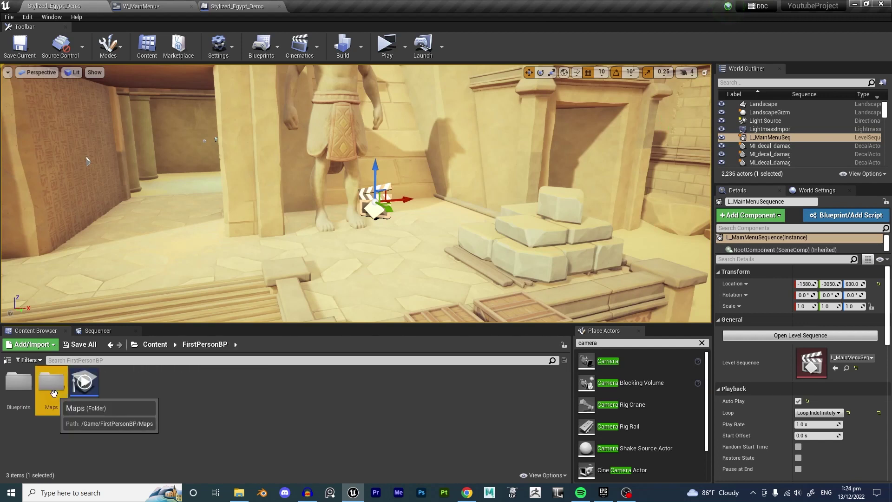
{"action": "double_click", "coordinate": [52, 385]}
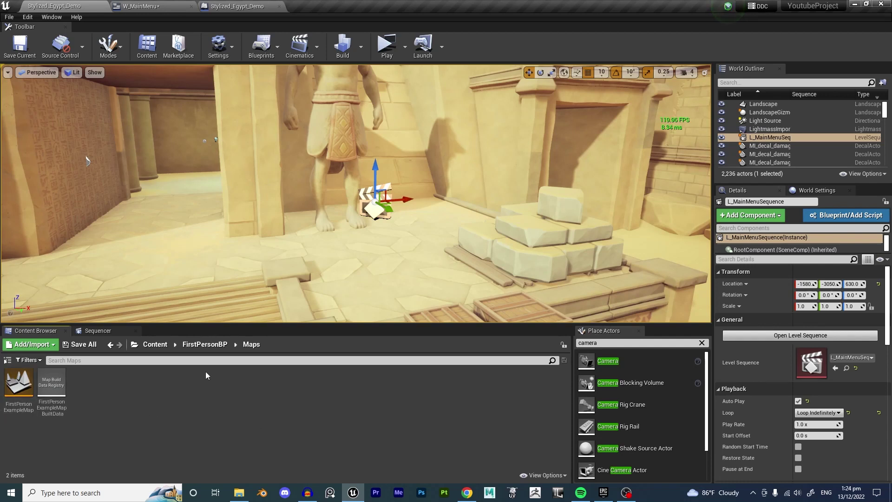
{"action": "left_click", "coordinate": [237, 6]}
{"action": "left_click", "coordinate": [162, 3]}
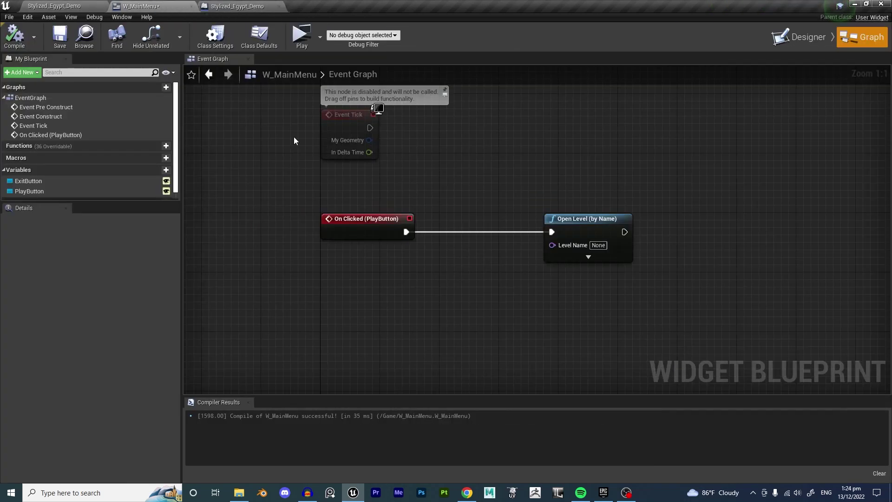
Set the Open Level node's Level Name to FirstPersonExampleMap, and compile and save the widget
{"action": "right_click_drag", "start_coordinate": [567, 234], "coordinate": [497, 230]}
{"action": "left_click", "coordinate": [528, 241]}
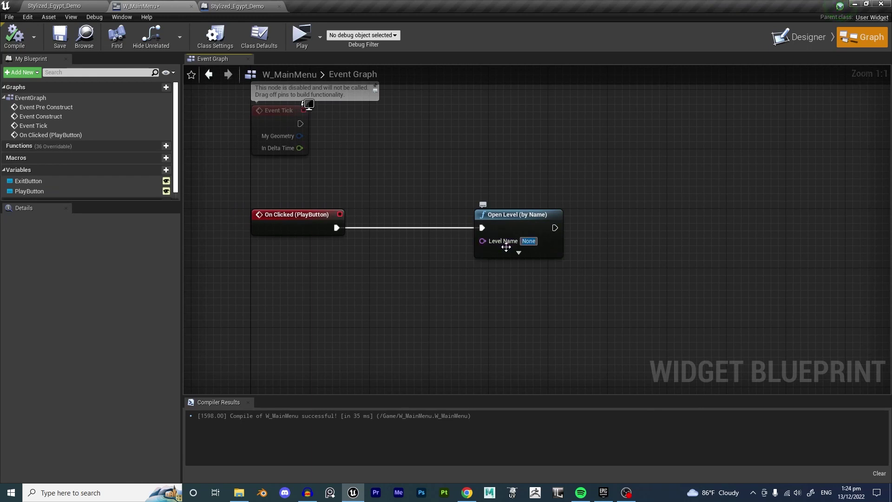
{"action": "type", "text": "FirstPersonExampleMap"}
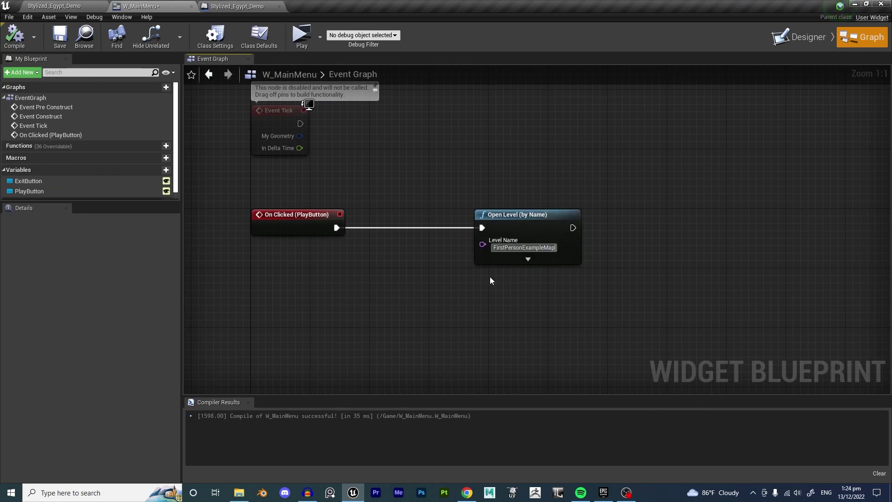
{"action": "left_click", "coordinate": [20, 35]}
{"action": "left_click", "coordinate": [60, 36]}
Return to the widget's design view and add an On Clicked event for the EXIT button (ExitButton)
{"action": "right_click_drag", "start_coordinate": [417, 303], "coordinate": [402, 214]}
{"action": "left_click", "coordinate": [798, 38]}
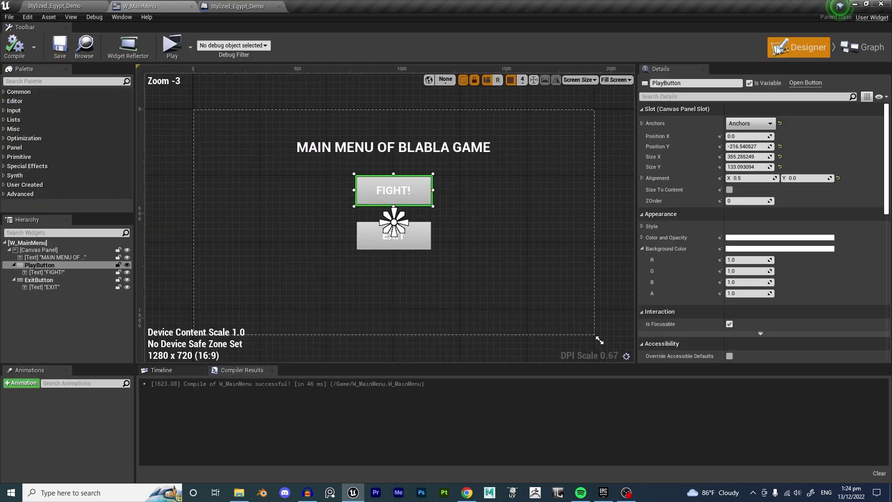
{"action": "left_click", "coordinate": [481, 236]}
{"action": "left_click", "coordinate": [428, 240]}
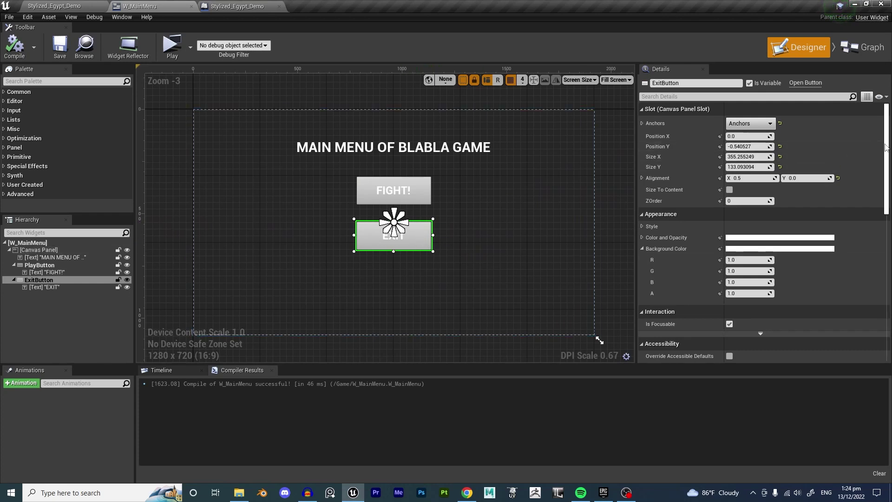
{"action": "scroll", "coordinate": [882, 305], "scroll_direction": "down", "scroll_amount": 10}
{"action": "left_click", "coordinate": [752, 304]}
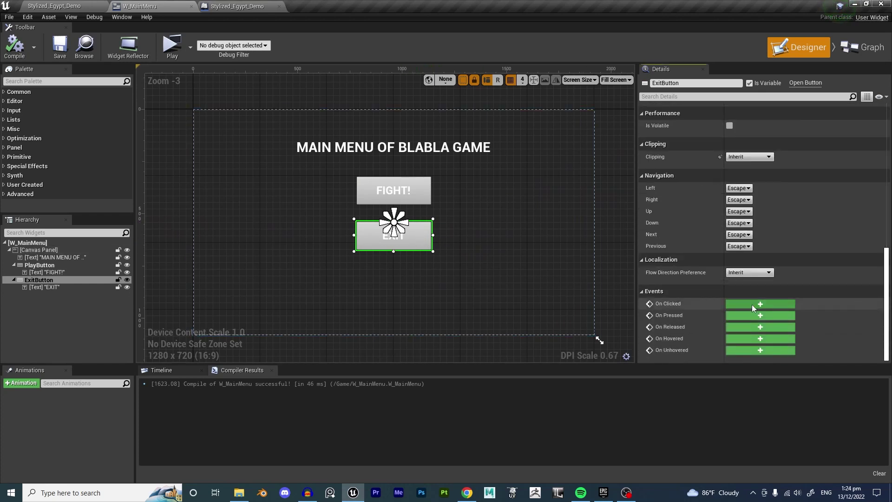
Connect a Quit Game node to the ExitButton On Clicked event, align it, and compile the widget
{"action": "left_click_drag", "start_coordinate": [516, 252], "coordinate": [620, 251]}
{"action": "type", "text": "quit"}
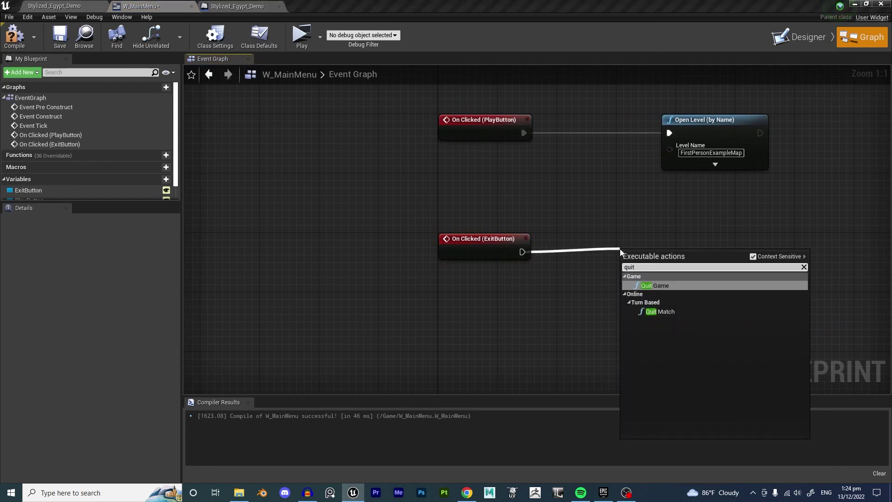
{"action": "key", "text": "Return"}
{"action": "left_click_drag", "start_coordinate": [620, 248], "coordinate": [605, 234]}
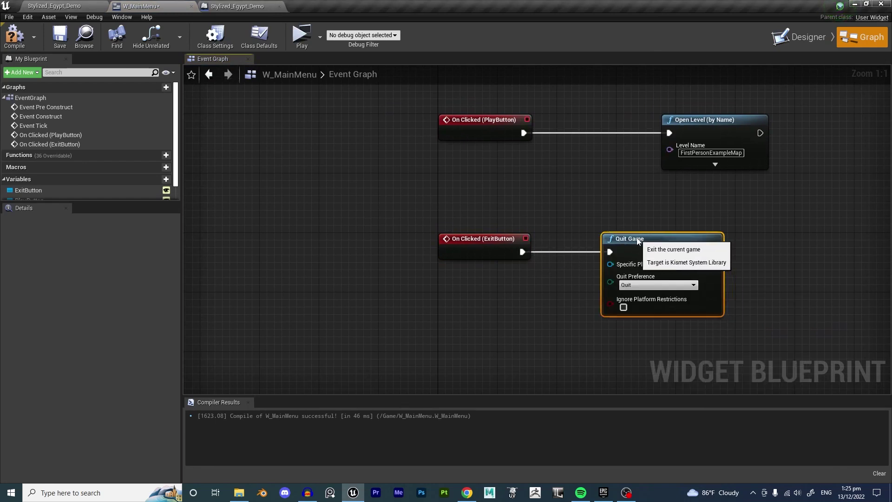
{"action": "left_click", "coordinate": [22, 40]}
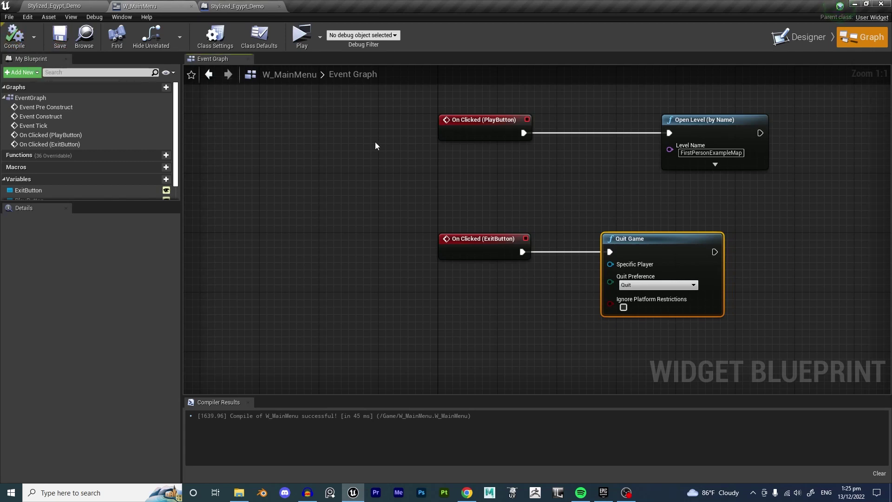
Return to the Stylized_Egypt_Demo level, play it, and test the menu's EXIT button
{"action": "left_click", "coordinate": [590, 201]}
{"action": "right_click_drag", "start_coordinate": [668, 215], "coordinate": [616, 227]}
{"action": "left_click", "coordinate": [54, 6]}
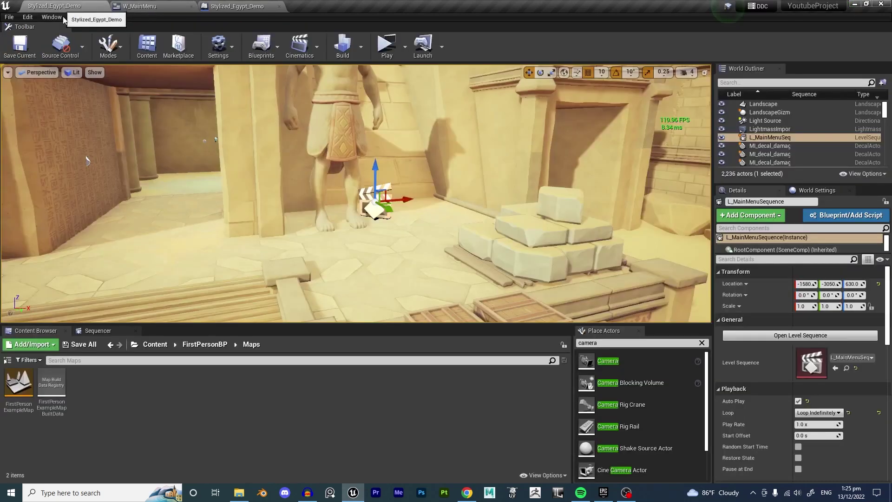
{"action": "left_click", "coordinate": [387, 51]}
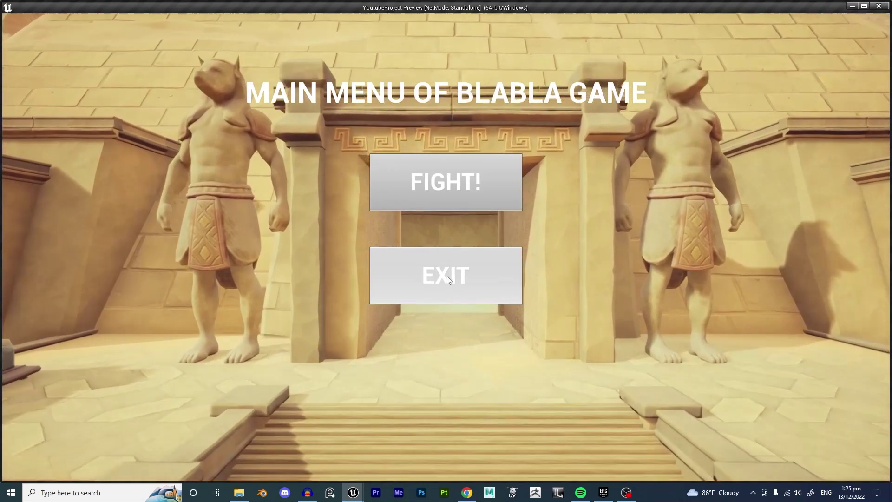
{"action": "left_click", "coordinate": [490, 272]}
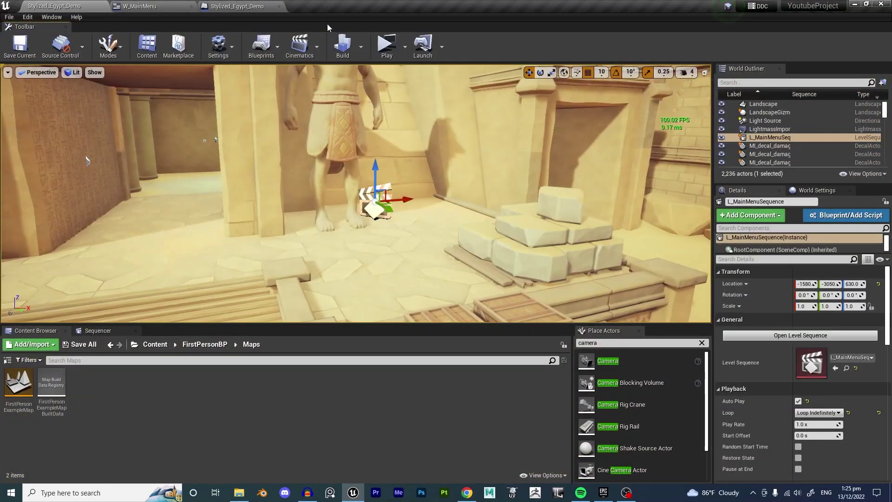
Play the level again, test the FIGHT! button, and move around in the first-person map
{"action": "left_click", "coordinate": [385, 47]}
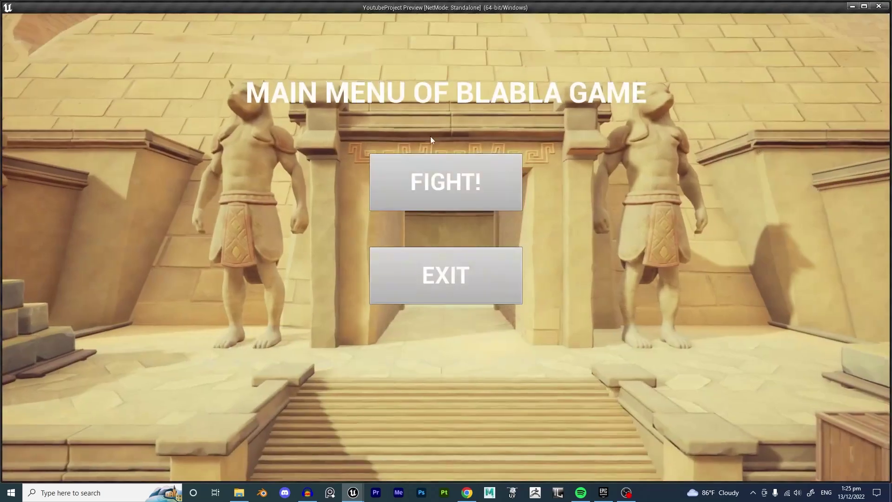
{"action": "left_click", "coordinate": [483, 179]}
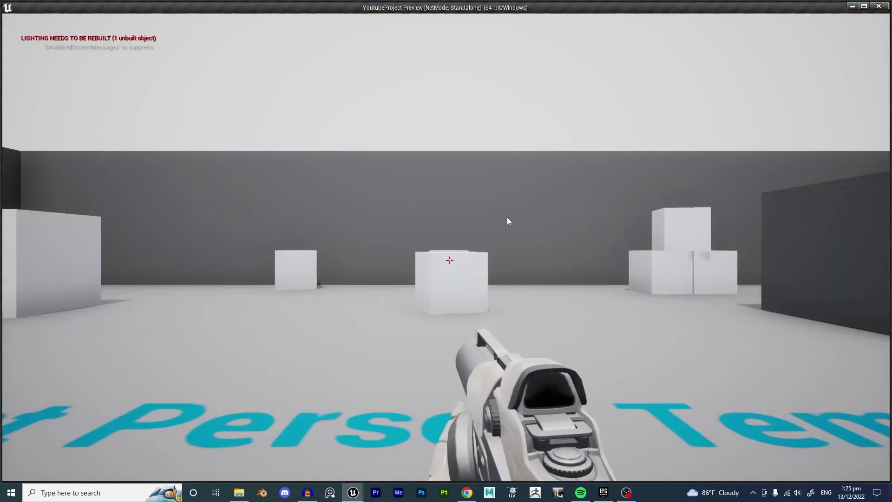
{"action": "left_click", "coordinate": [498, 229]}
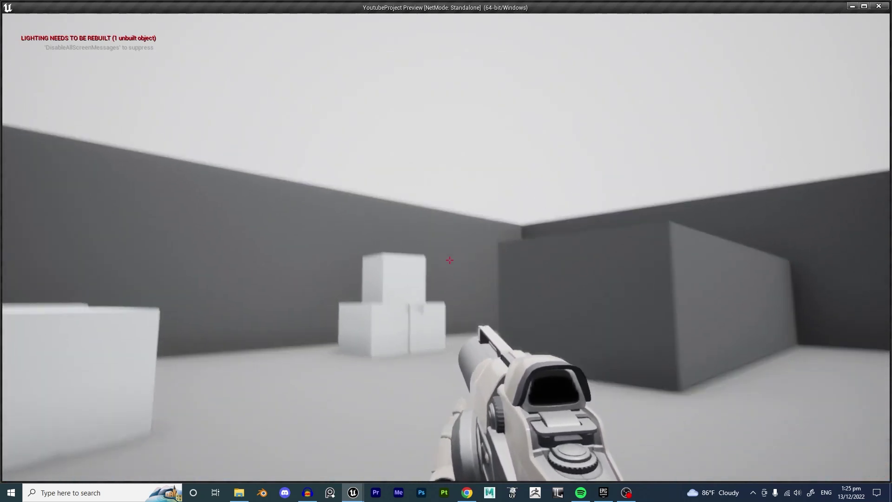
{"action": "left_click", "coordinate": [449, 260]}
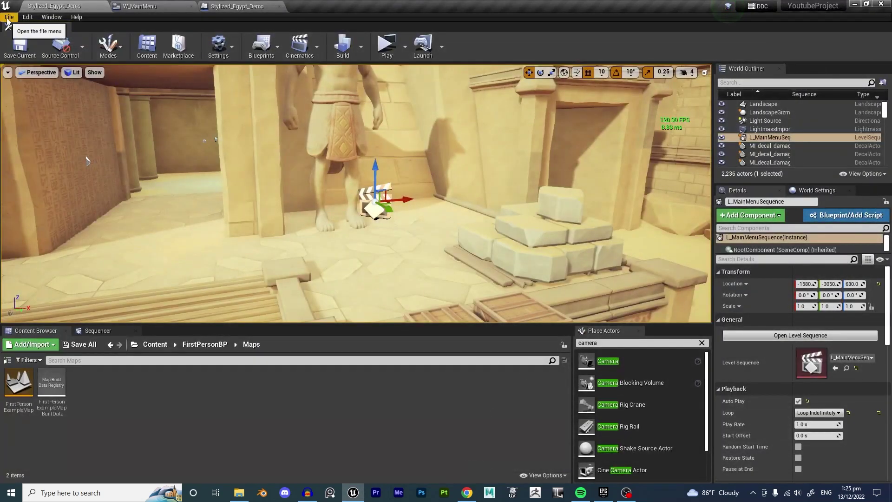
Return to the W_MainMenu widget and open its design view
{"action": "left_click", "coordinate": [9, 17]}
{"action": "left_click", "coordinate": [37, 93]}
{"action": "left_click", "coordinate": [139, 6]}
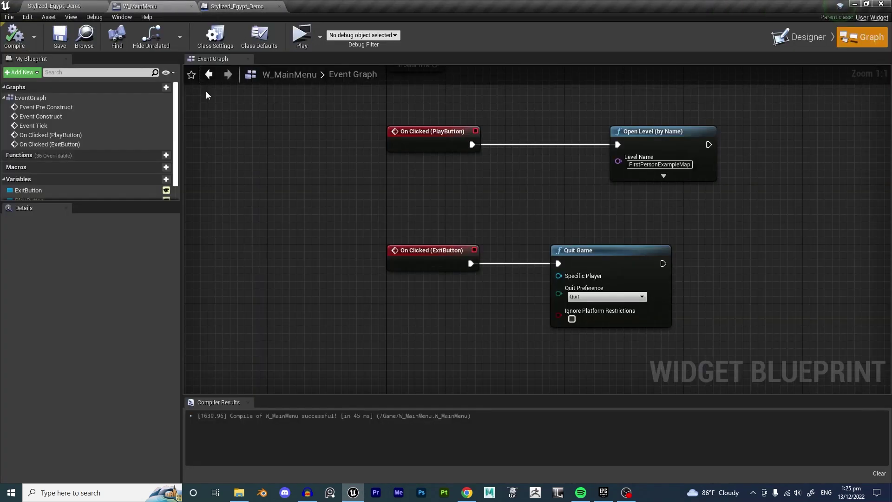
{"action": "left_click", "coordinate": [806, 37]}
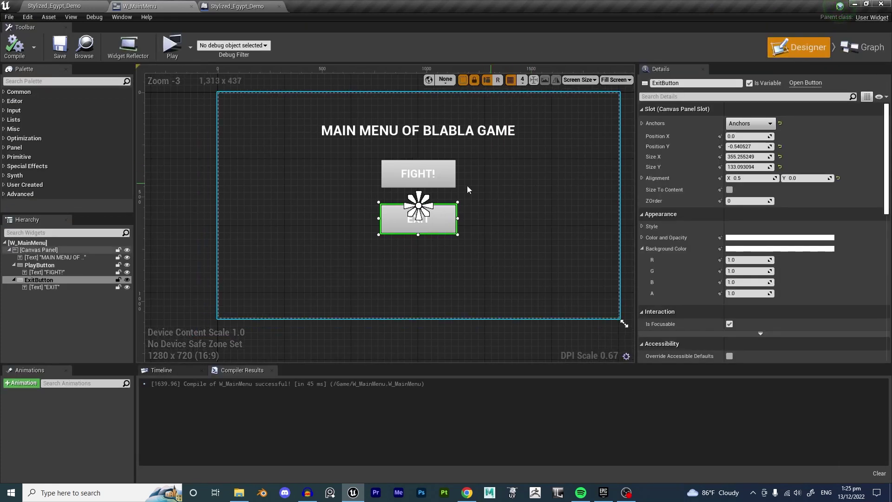
Add an Image widget to the W_MainMenu canvas and size it to about 2695 × 1596 so it extends past the screen outline
{"action": "left_click", "coordinate": [205, 201]}
{"action": "left_click", "coordinate": [223, 202]}
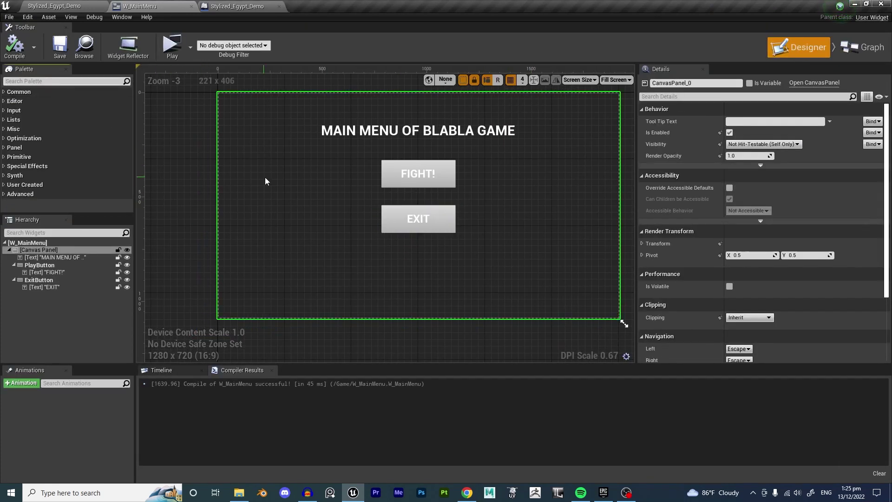
{"action": "scroll", "coordinate": [265, 181], "scroll_direction": "down", "scroll_amount": 1}
{"action": "left_click", "coordinate": [197, 171]}
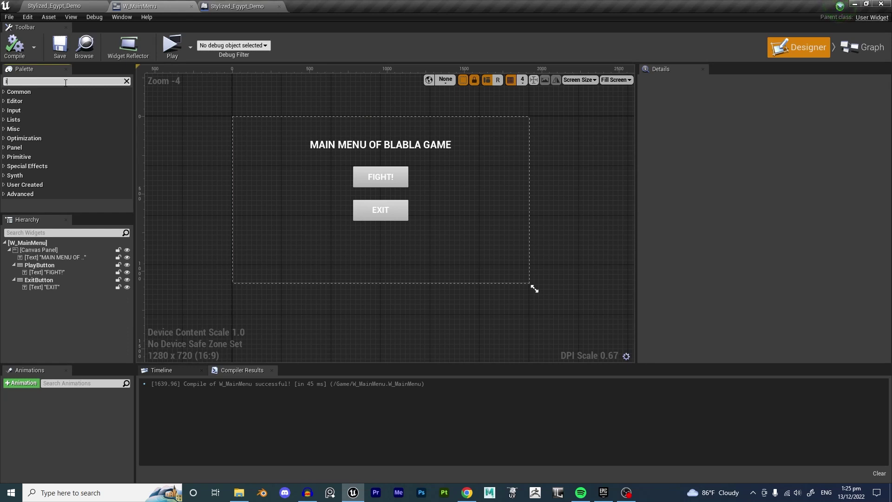
{"action": "left_click_drag", "start_coordinate": [253, 165], "coordinate": [177, 78]}
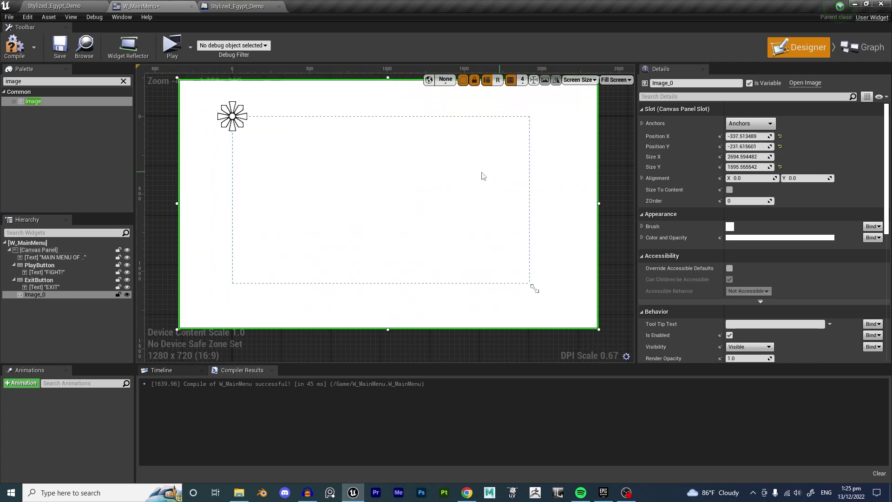
Rename the new image BG and move it directly beneath the Canvas Panel, before the title text, in the widget hierarchy
{"action": "double_click", "coordinate": [59, 297]}
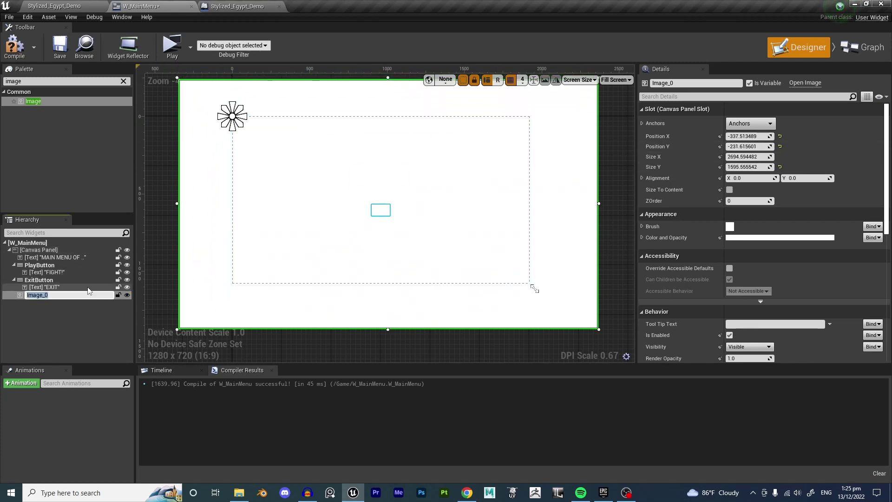
{"action": "double_click", "coordinate": [61, 296]}
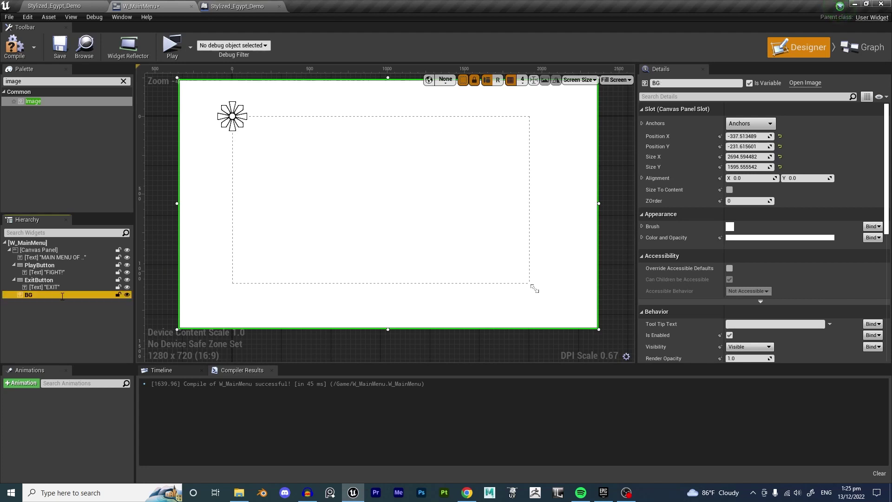
{"action": "left_click_drag", "start_coordinate": [49, 295], "coordinate": [45, 257]}
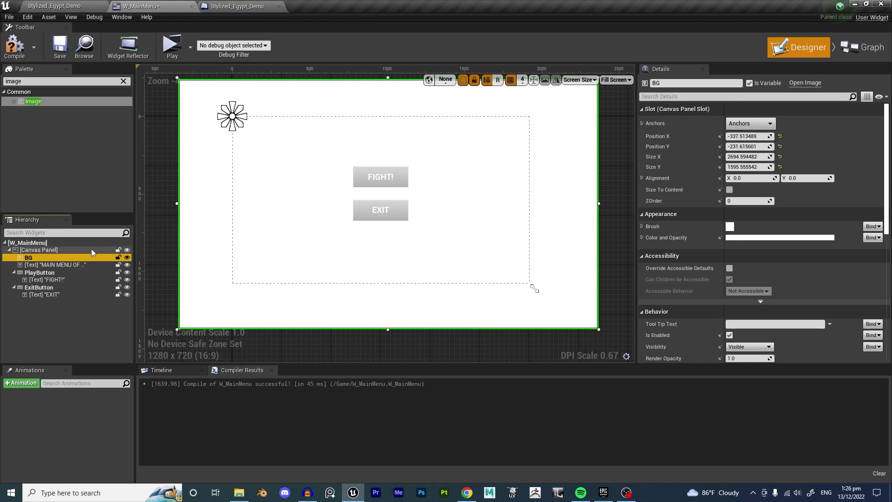
Anchor the BG image to the center of the canvas
{"action": "left_click", "coordinate": [363, 148]}
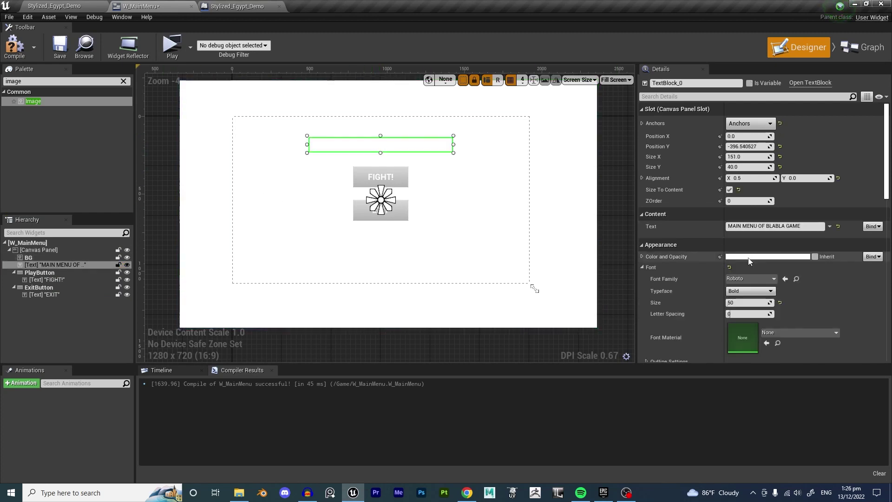
{"action": "left_click", "coordinate": [468, 193]}
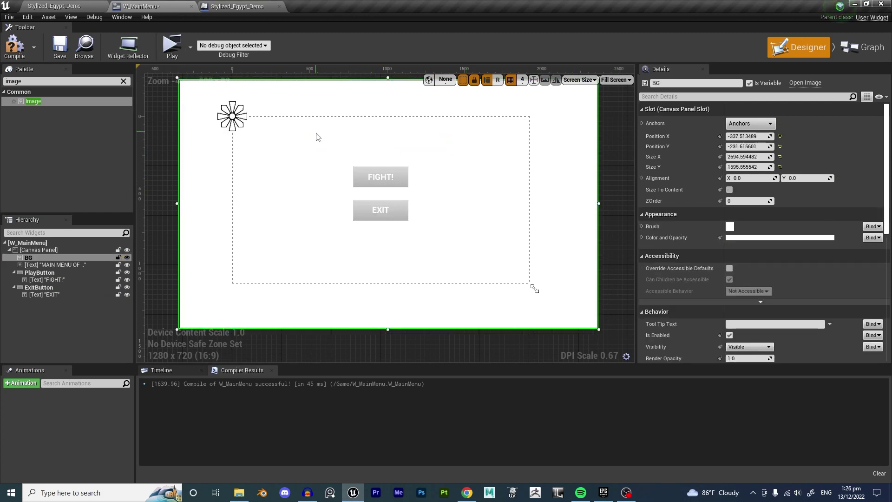
{"action": "right_click_drag", "start_coordinate": [316, 134], "coordinate": [328, 152]}
{"action": "left_click", "coordinate": [750, 123]}
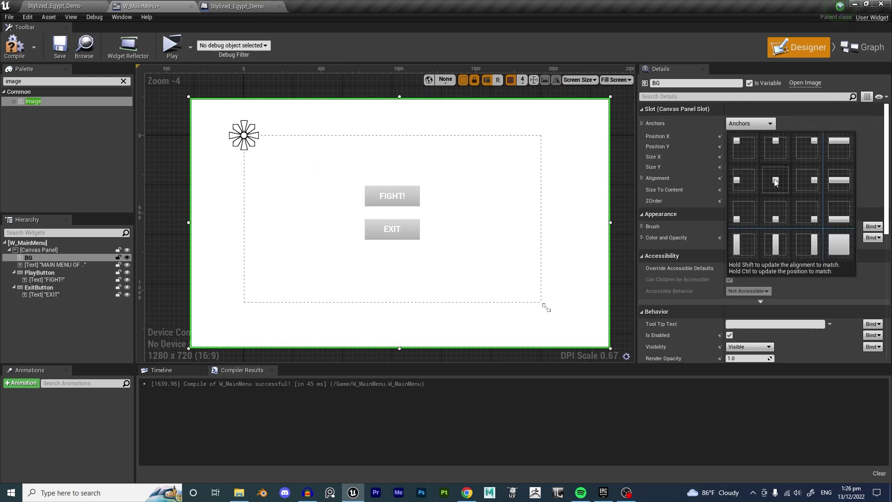
{"action": "left_click", "coordinate": [761, 179]}
{"action": "right_click_drag", "start_coordinate": [606, 196], "coordinate": [600, 188]}
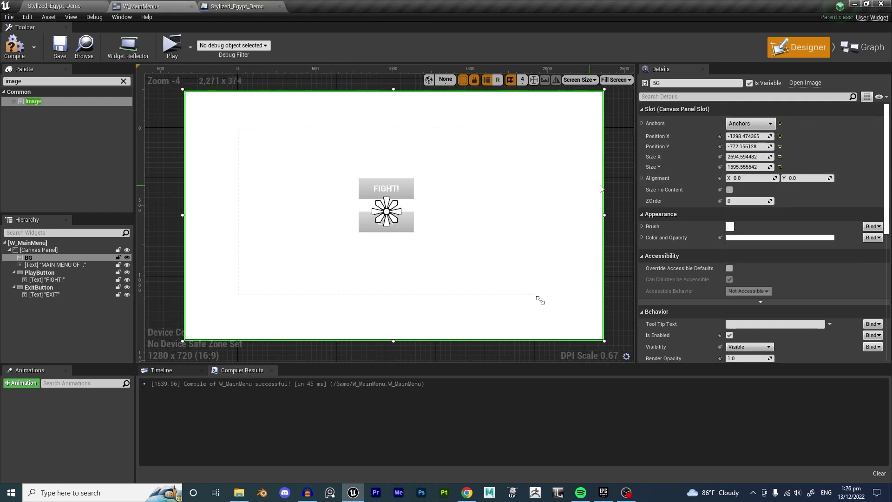
Set the BG image's Color and Opacity to black
{"action": "left_click", "coordinate": [747, 238]}
{"action": "left_click_drag", "start_coordinate": [679, 278], "coordinate": [674, 395]}
{"action": "left_click", "coordinate": [684, 458]}
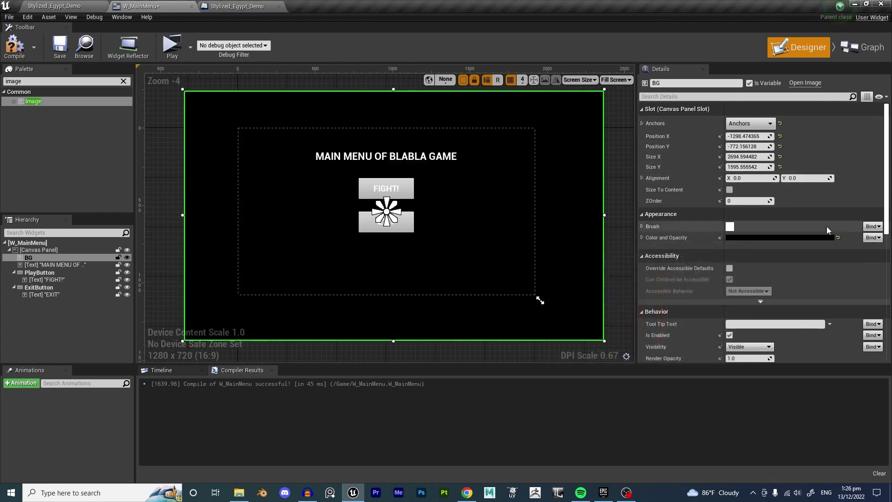
Try an alpha of 0.5 on the BG image's color, and set it to 0.3
{"action": "left_click", "coordinate": [643, 237]}
{"action": "left_click", "coordinate": [745, 283]}
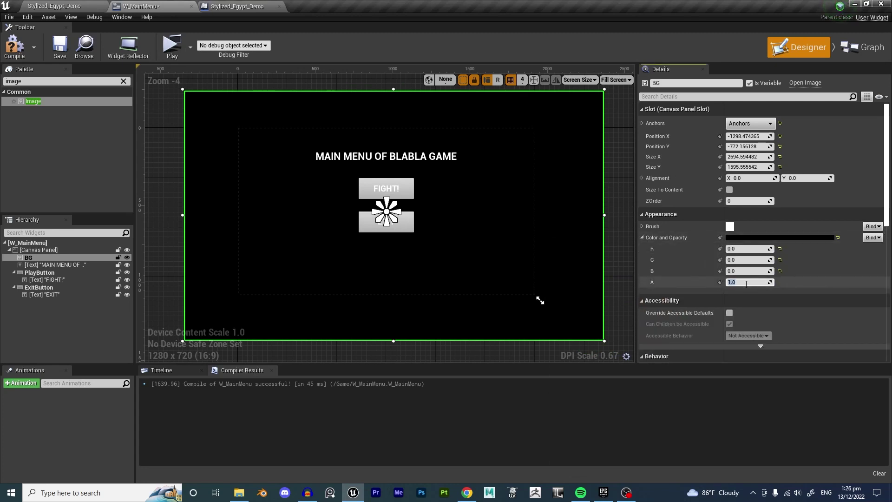
{"action": "type", "text": "0.5"}
{"action": "key", "text": "Return"}
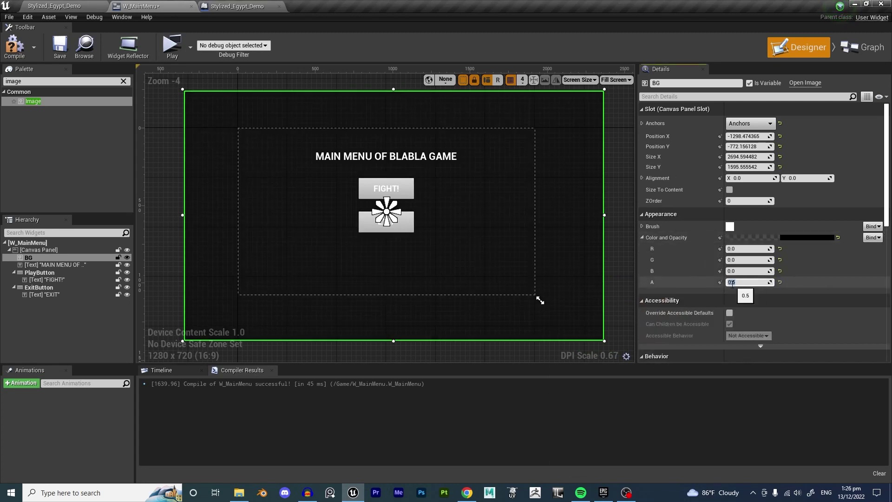
{"action": "type", "text": "0.3"}
{"action": "key", "text": "Return"}
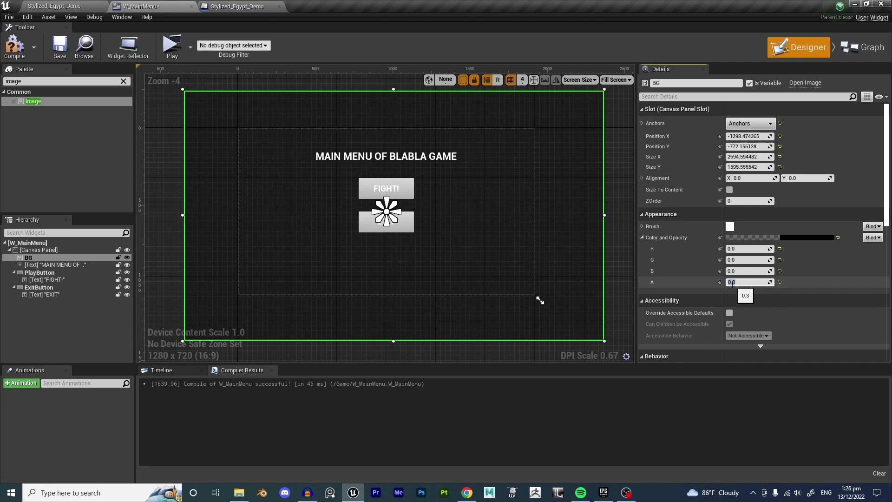
Compile and save W_MainMenu, and play the level to preview the darkened menu background
{"action": "left_click", "coordinate": [14, 47]}
{"action": "left_click", "coordinate": [60, 47]}
{"action": "left_click", "coordinate": [63, 6]}
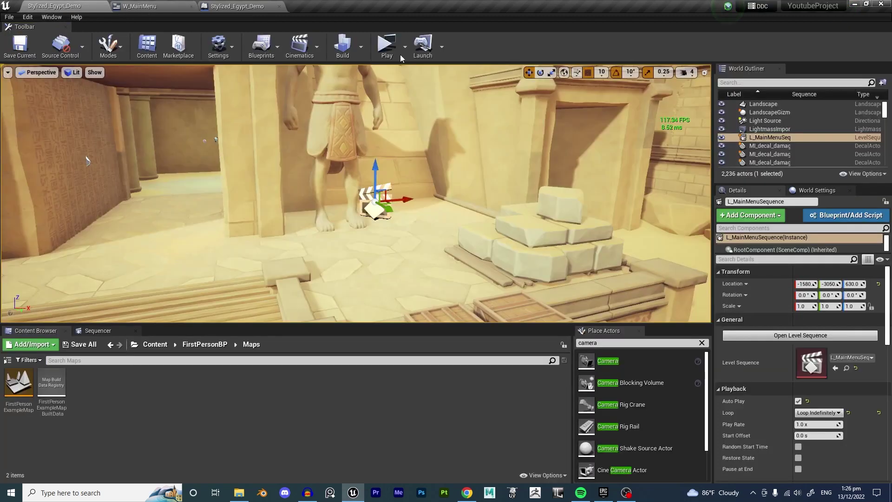
{"action": "left_click", "coordinate": [387, 45]}
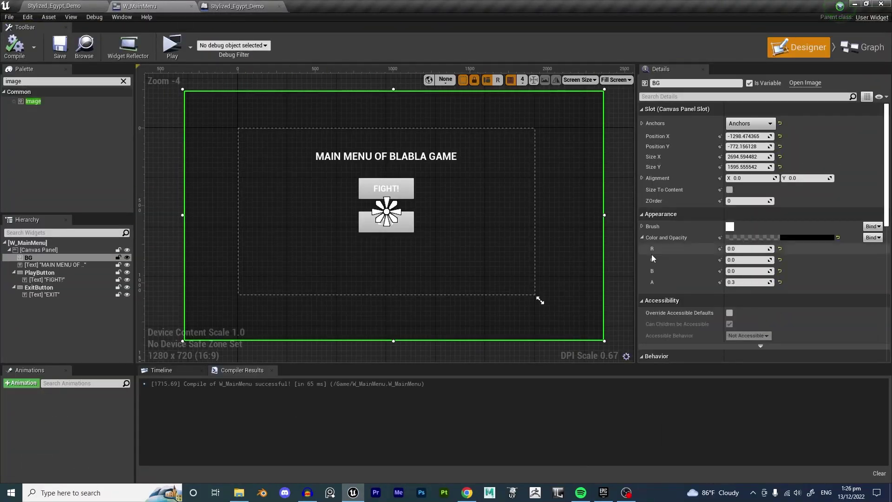
Set the BG image's alpha to 0.5 and preview the menu in the level again
{"action": "key", "text": "Return"}
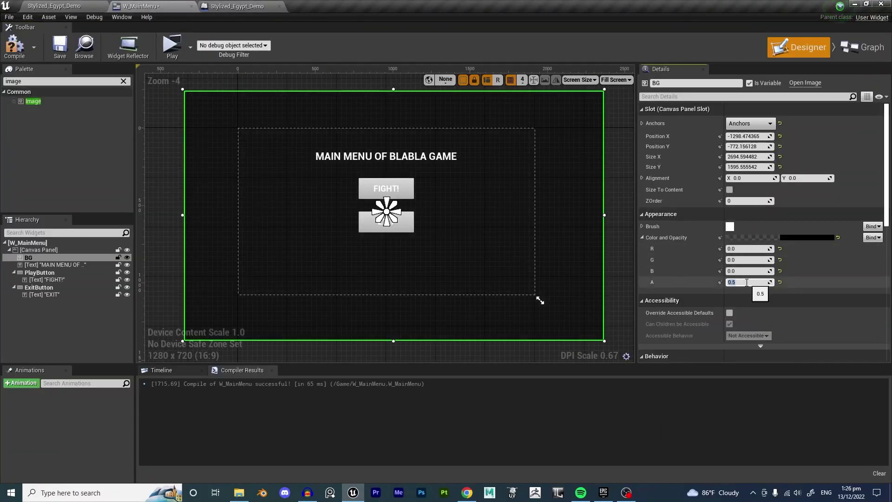
{"action": "left_click", "coordinate": [76, 4]}
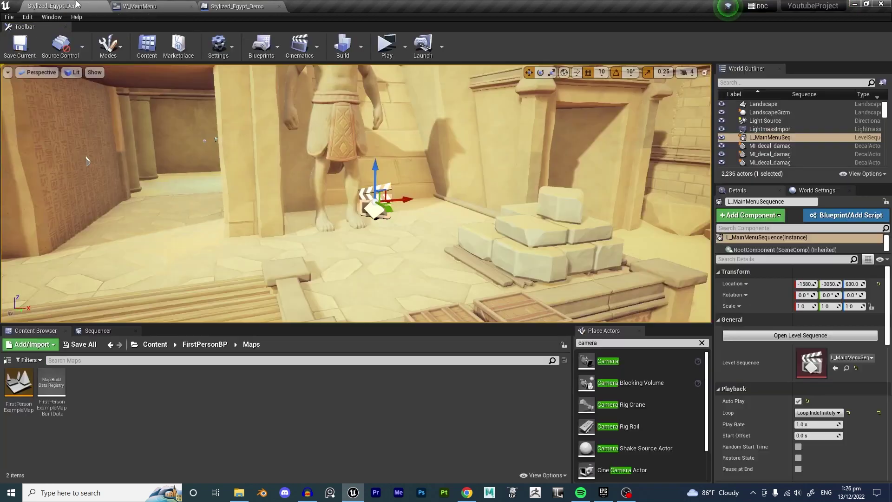
{"action": "left_click", "coordinate": [386, 44]}
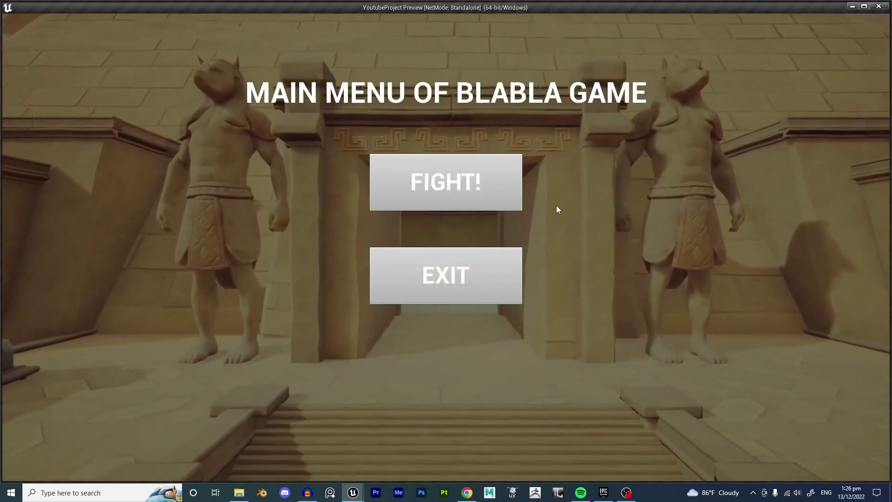
{"action": "key", "text": "Escape"}
Return to the W_MainMenu design view and delete the BG image
{"action": "left_click", "coordinate": [225, 6]}
{"action": "left_click", "coordinate": [160, 4]}
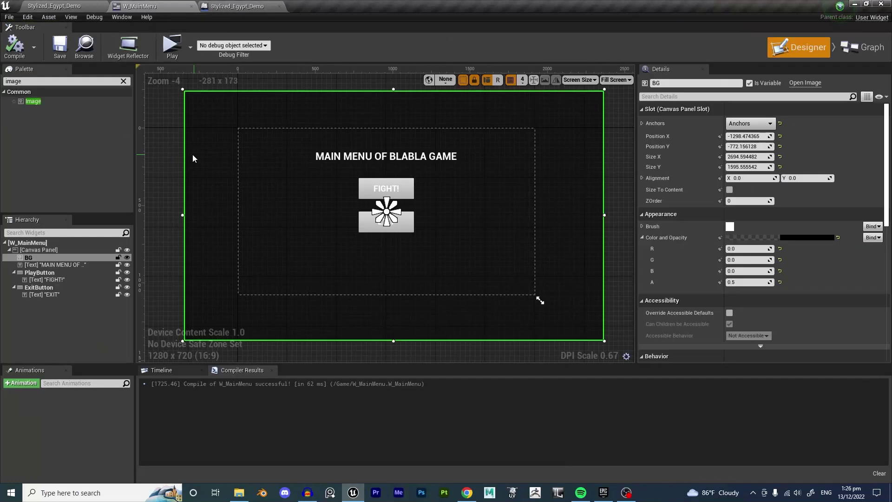
{"action": "key", "text": "Delete"}
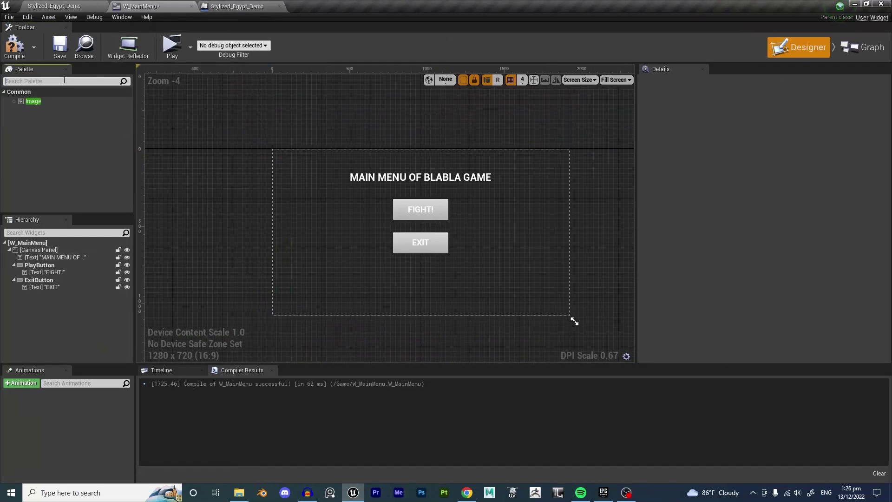
Add a Background Blur widget to the canvas and stretch it past the screen outline to about 2190 × 1289
{"action": "type", "text": "blur"}
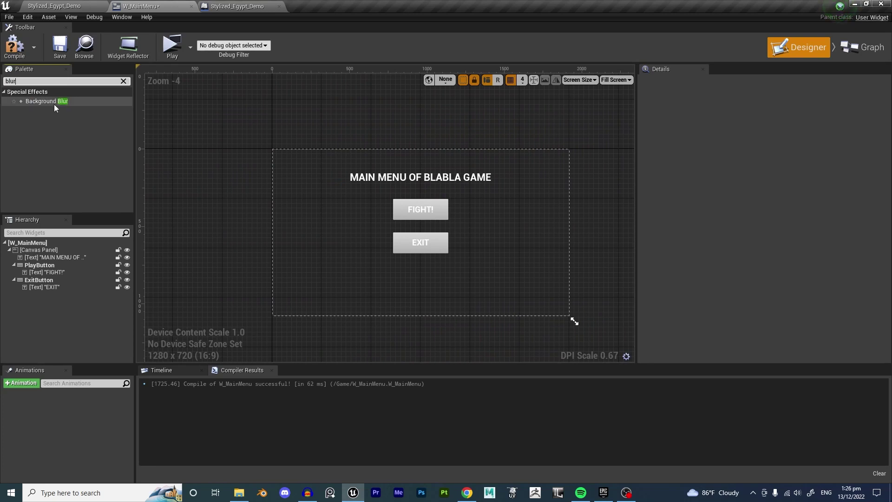
{"action": "left_click_drag", "start_coordinate": [54, 108], "coordinate": [588, 333]}
{"action": "left_click", "coordinate": [303, 185]}
{"action": "left_click", "coordinate": [302, 185]}
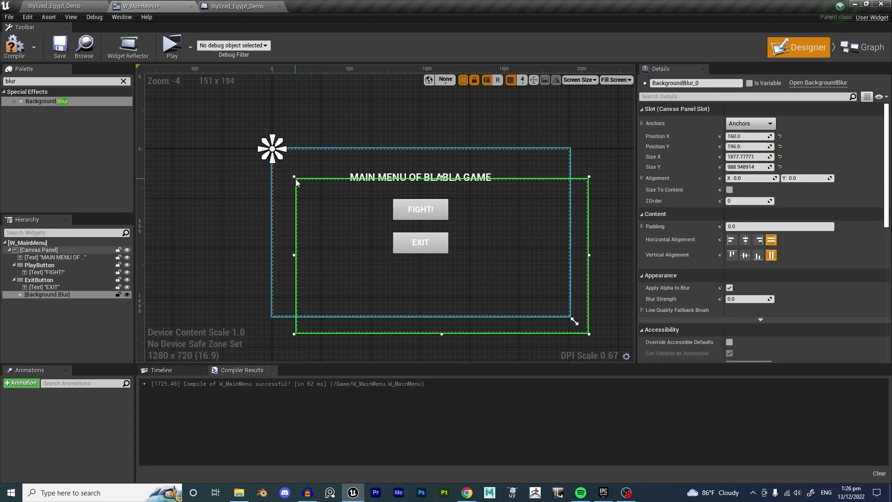
{"action": "left_click", "coordinate": [301, 185]}
{"action": "left_click", "coordinate": [294, 179]}
{"action": "left_click_drag", "start_coordinate": [295, 179], "coordinate": [246, 130]}
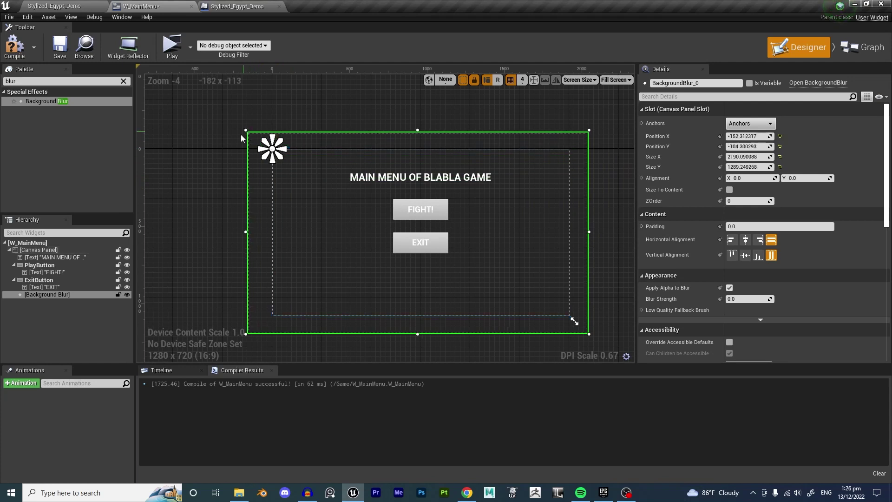
Move the Background Blur directly beneath the Canvas Panel in the hierarchy, before the title text, and set its Blur Strength to 1.0
{"action": "left_click_drag", "start_coordinate": [39, 297], "coordinate": [36, 257]}
{"action": "scroll", "coordinate": [650, 260], "scroll_direction": "down", "scroll_amount": 1}
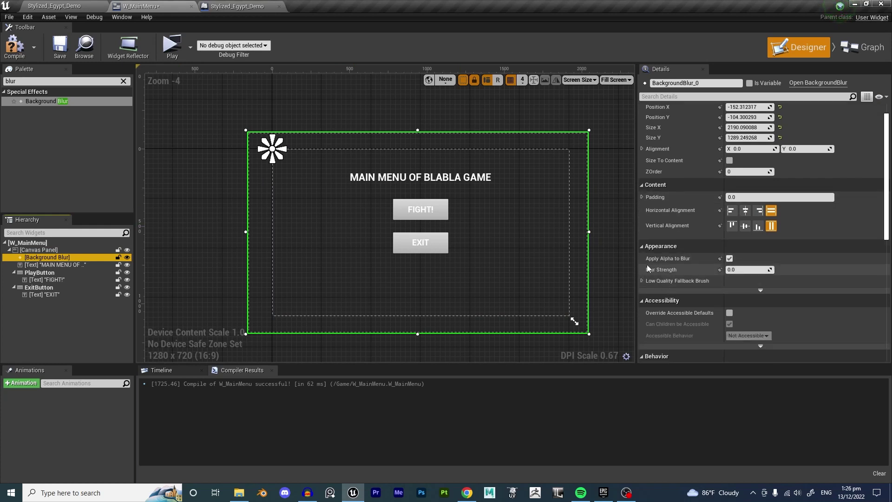
{"action": "left_click", "coordinate": [732, 269]}
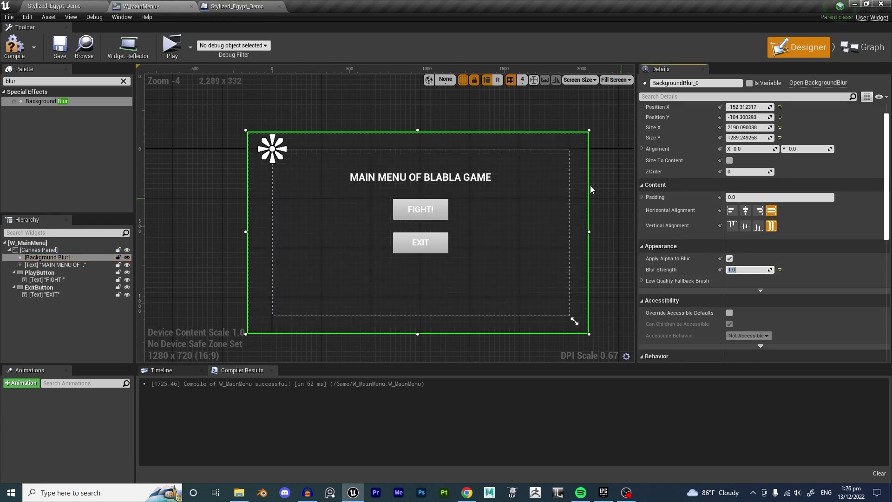
Shift the Background Blur to position -116, -104, compile and save W_MainMenu, and preview the menu in the level
{"action": "right_click_drag", "start_coordinate": [411, 175], "coordinate": [388, 171]}
{"action": "left_click_drag", "start_coordinate": [508, 216], "coordinate": [512, 216]}
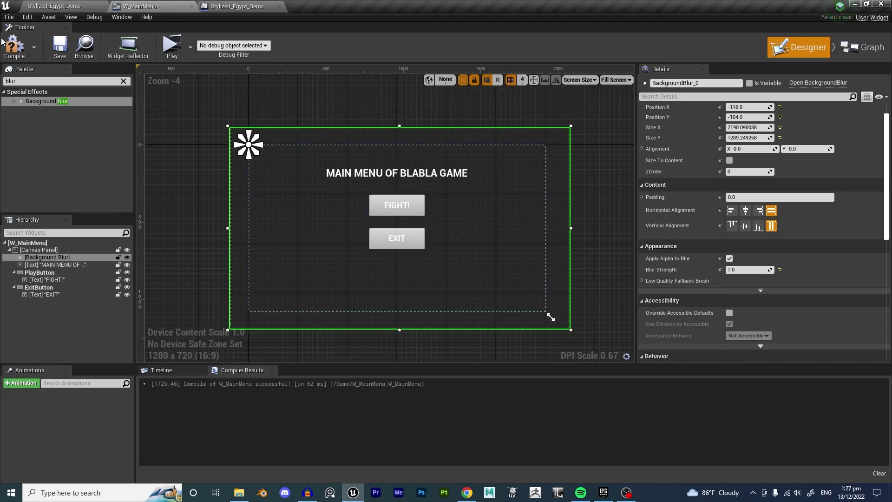
{"action": "left_click", "coordinate": [14, 45]}
{"action": "left_click", "coordinate": [60, 46]}
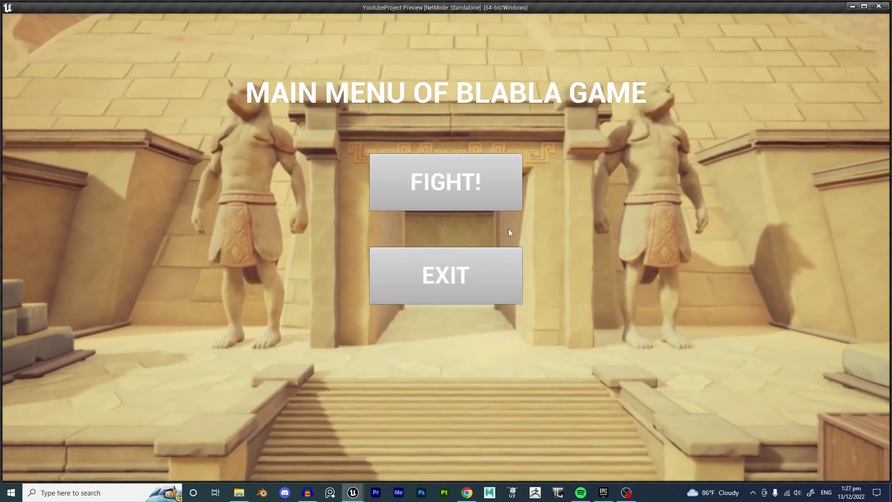
{"action": "key", "text": "Escape"}
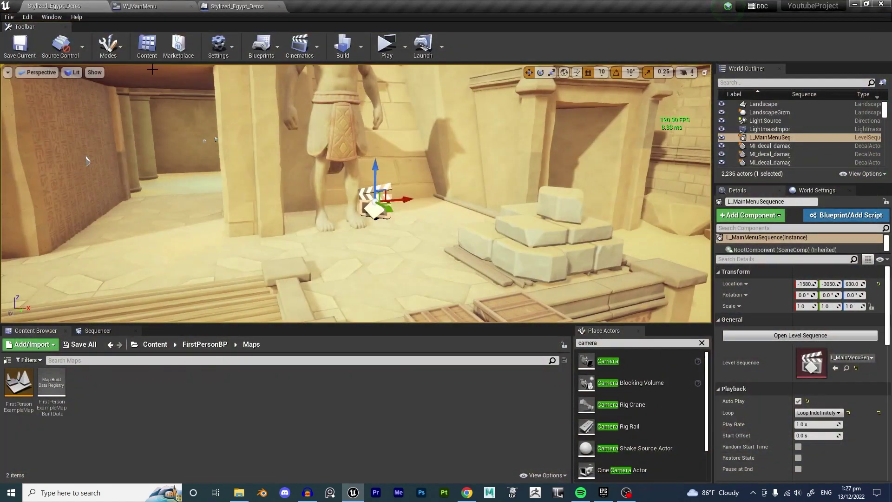
Set the Background Blur's Blur Strength to 5.0 in W_MainMenu, compile it, and preview the menu in the level again
{"action": "left_click", "coordinate": [170, 7]}
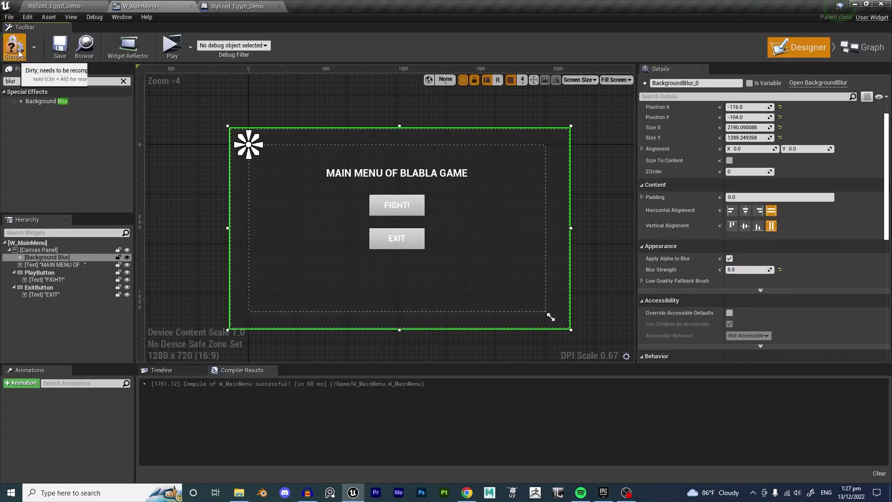
{"action": "left_click", "coordinate": [54, 6]}
{"action": "left_click", "coordinate": [388, 47]}
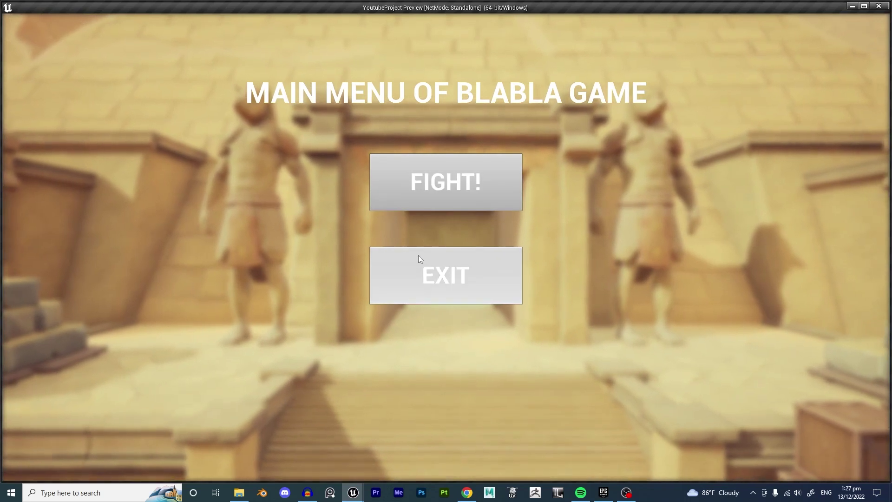
{"action": "left_click", "coordinate": [484, 249]}
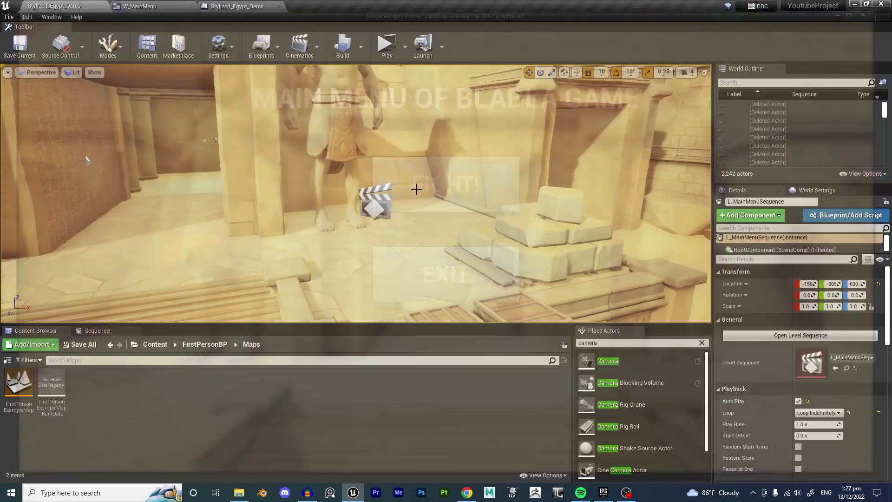
{"action": "left_click", "coordinate": [23, 42]}
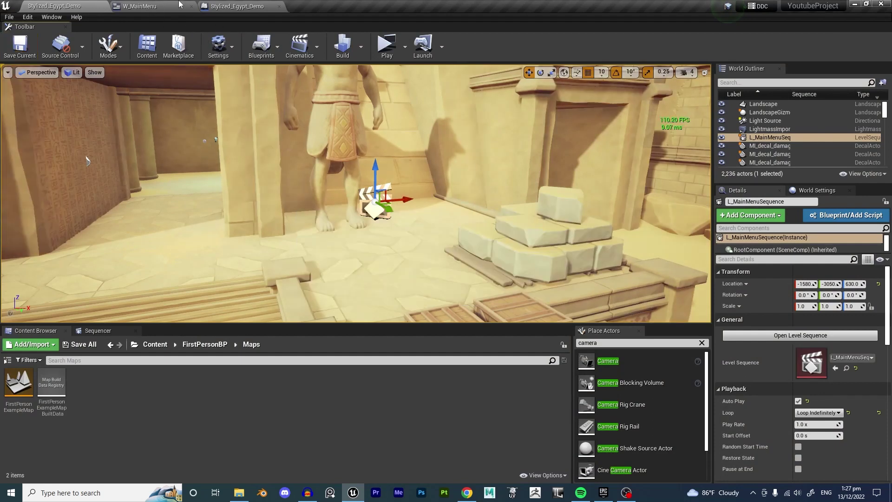
Return to the W_MainMenu design view and select the FIGHT! button
{"action": "left_click", "coordinate": [161, 3]}
{"action": "scroll", "coordinate": [443, 229], "scroll_direction": "up", "scroll_amount": 3}
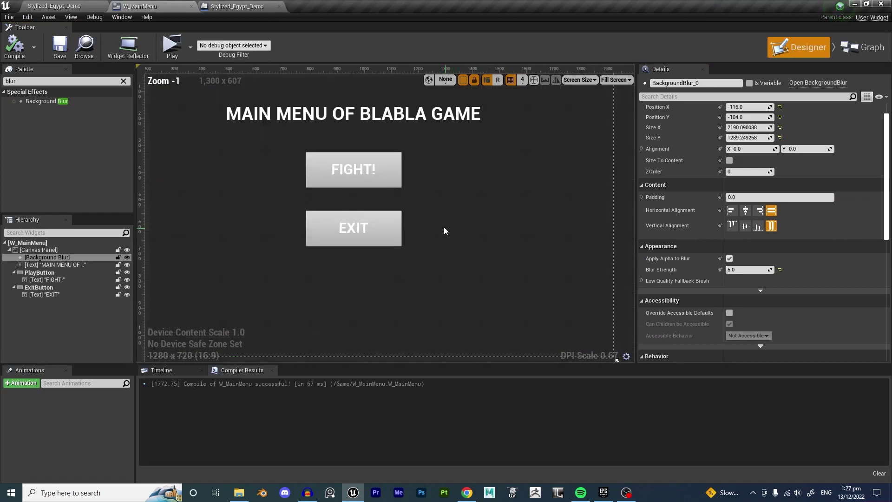
{"action": "left_click", "coordinate": [392, 182]}
{"action": "right_click_drag", "start_coordinate": [428, 208], "coordinate": [499, 263]}
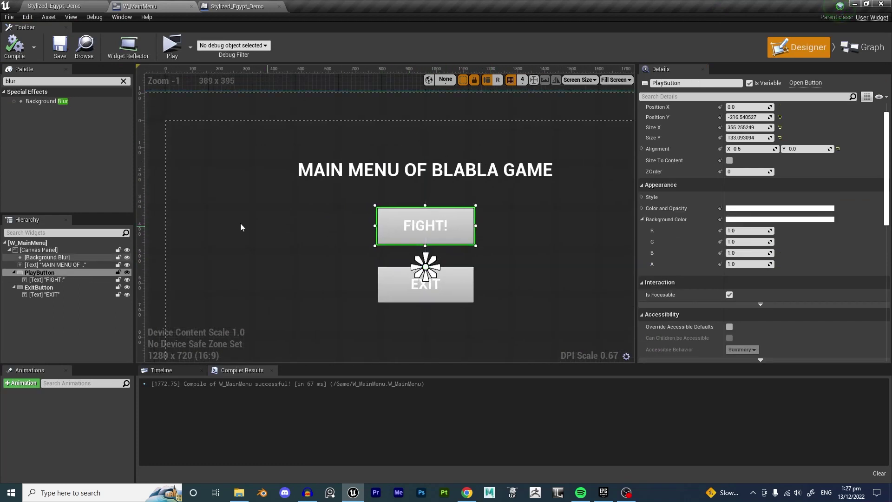
Find the Button widget in the palette, try placing one on the canvas, and undo the last two changes
{"action": "left_click", "coordinate": [124, 82]}
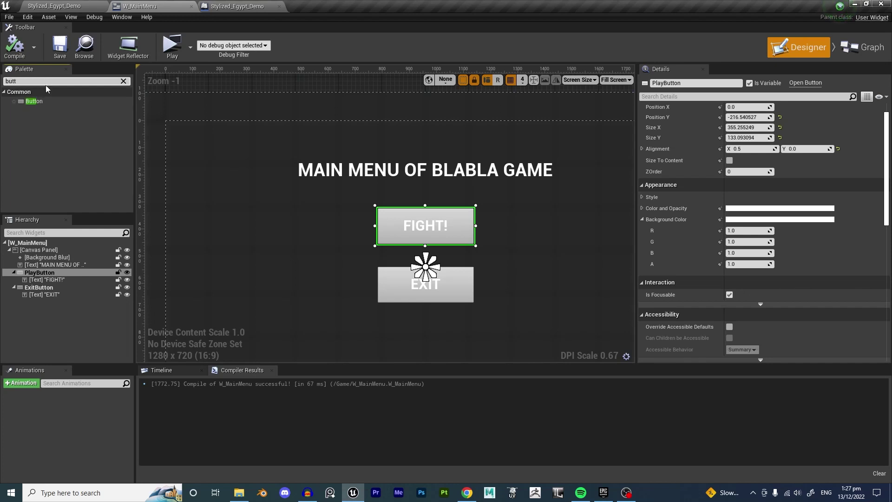
{"action": "left_click_drag", "start_coordinate": [32, 101], "coordinate": [243, 201]}
{"action": "left_click_drag", "start_coordinate": [315, 218], "coordinate": [324, 81]}
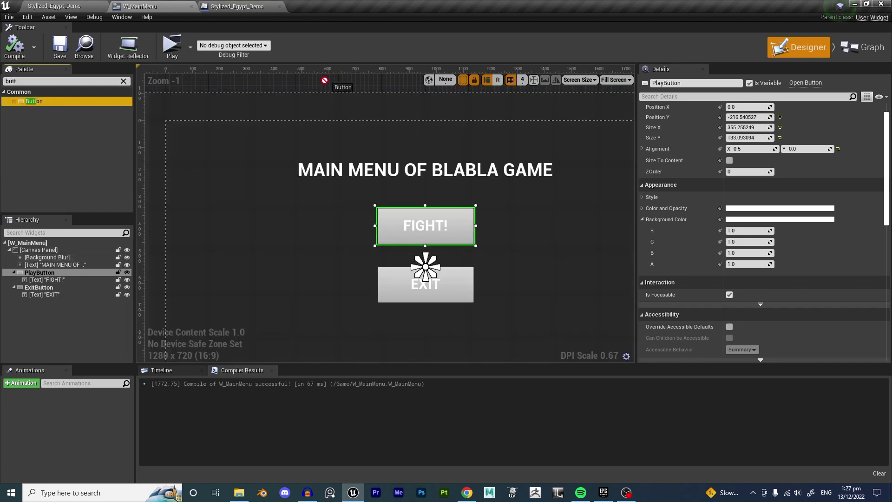
{"action": "left_click_drag", "start_coordinate": [292, 141], "coordinate": [222, 205]}
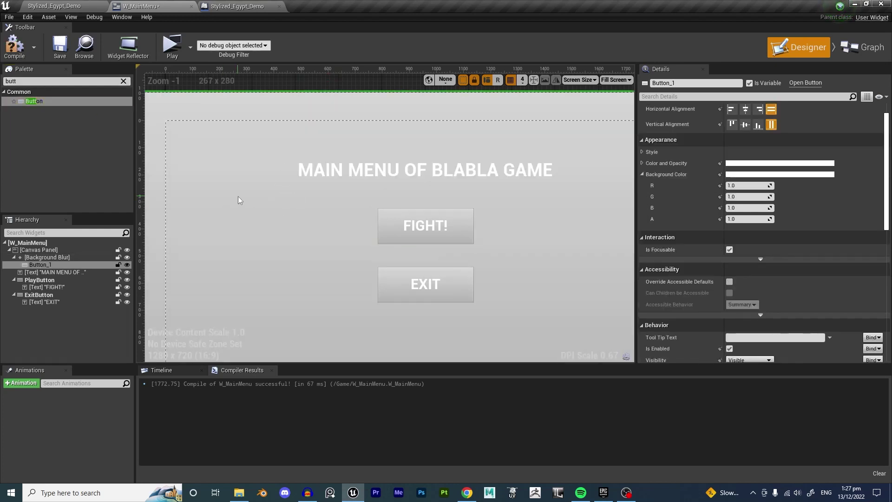
{"action": "scroll", "coordinate": [248, 204], "scroll_direction": "down", "scroll_amount": 3}
{"action": "key", "text": "ctrl+z"}
{"action": "key", "text": "ctrl+z"}
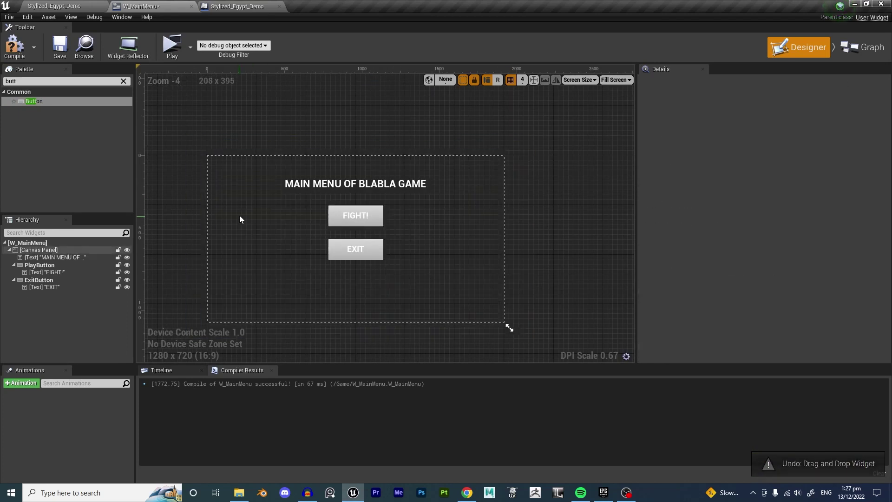
Place a blank Button beside FIGHT! at position 268, 312, expand its Style settings, and delete it
{"action": "left_click_drag", "start_coordinate": [70, 107], "coordinate": [291, 207]}
{"action": "scroll", "coordinate": [268, 223], "scroll_direction": "up", "scroll_amount": 4}
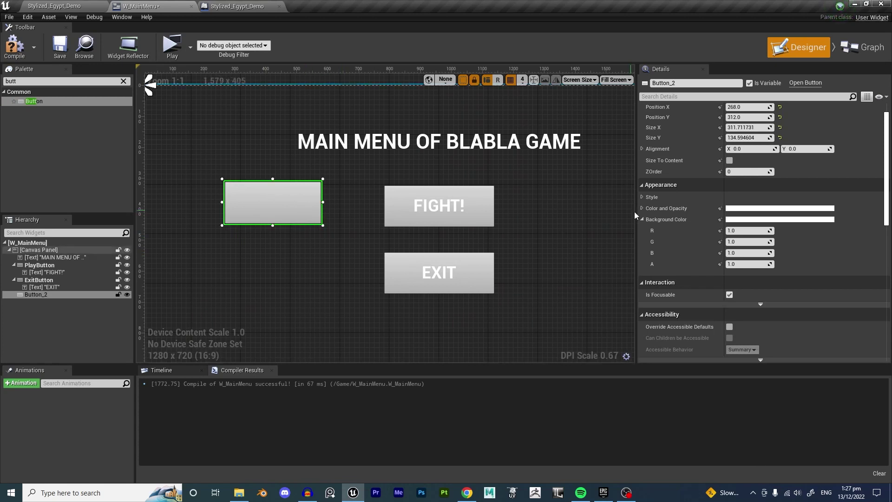
{"action": "scroll", "coordinate": [708, 227], "scroll_direction": "down", "scroll_amount": 3}
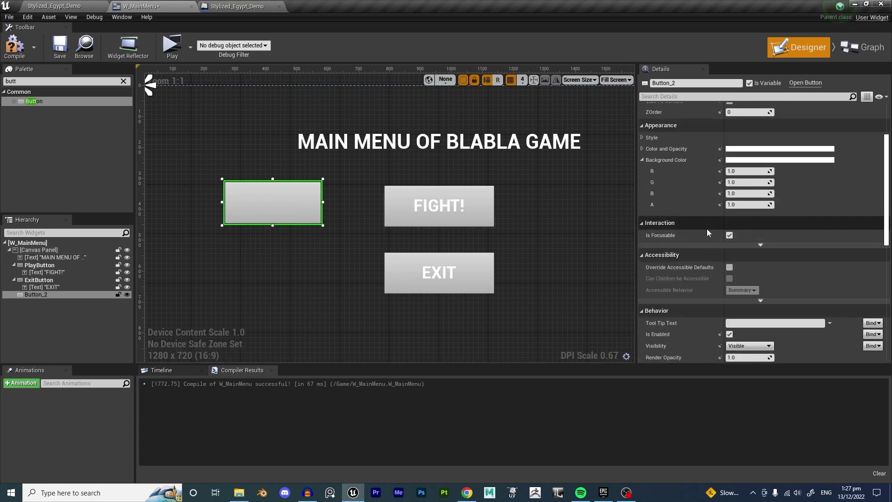
{"action": "scroll", "coordinate": [687, 204], "scroll_direction": "up", "scroll_amount": 4}
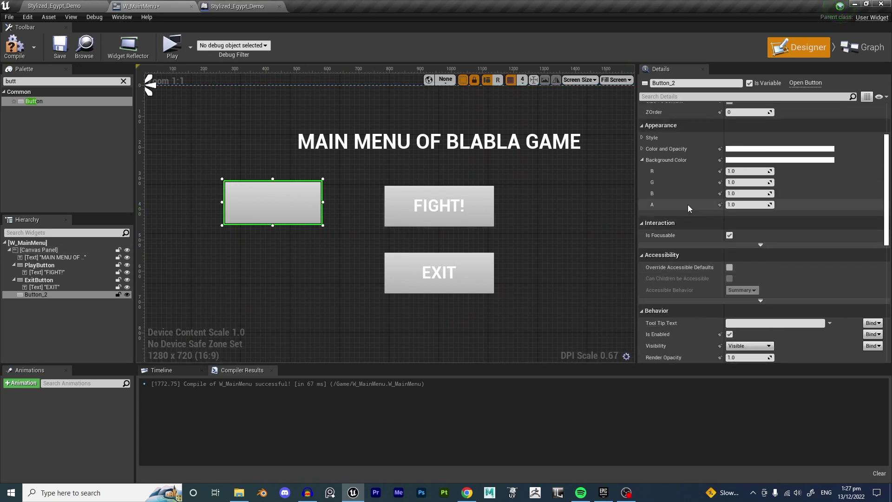
{"action": "left_click", "coordinate": [641, 137]}
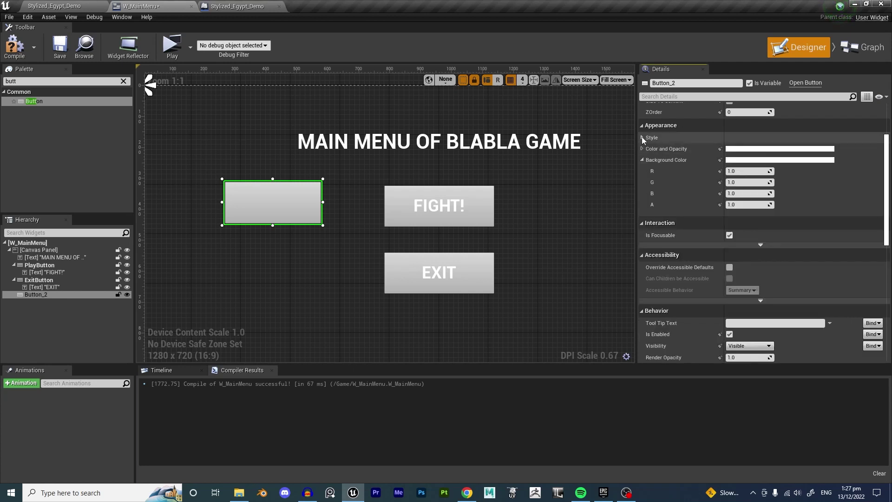
{"action": "left_click", "coordinate": [642, 138]}
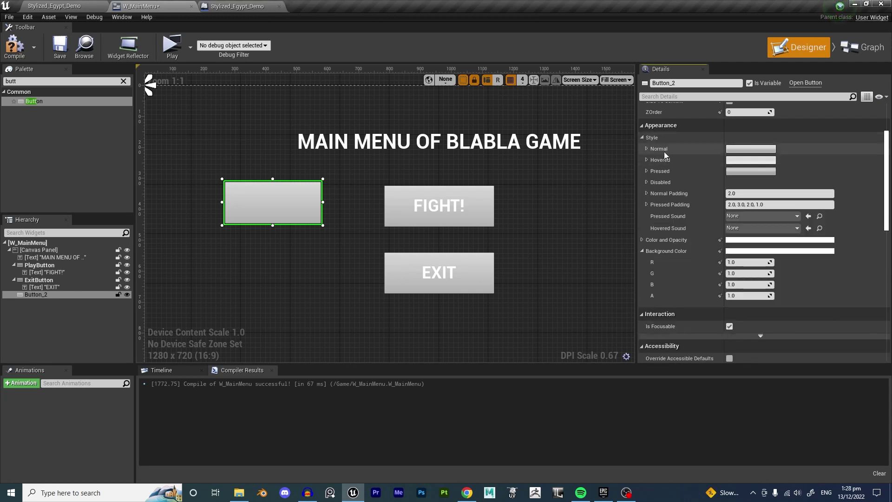
{"action": "left_click_drag", "start_coordinate": [292, 205], "coordinate": [296, 202]}
{"action": "key", "text": "Delete"}
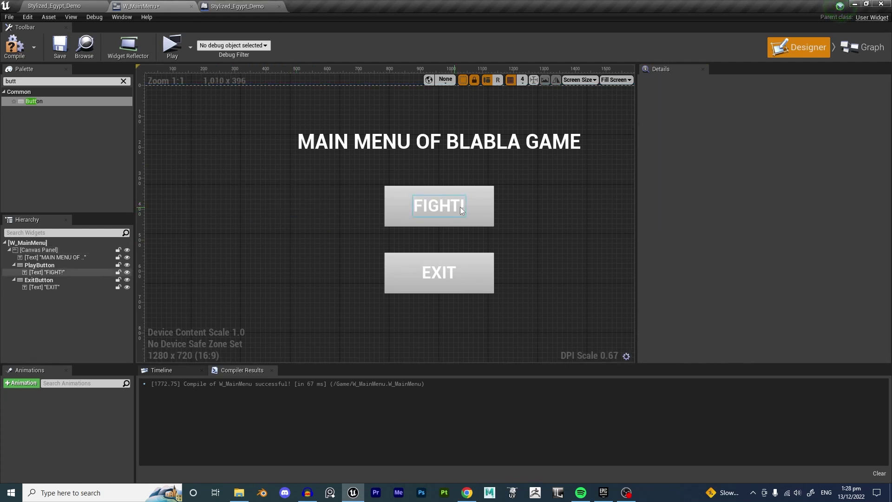
Set the Normal style tint of the FIGHT! button to pure red
{"action": "left_click", "coordinate": [455, 198]}
{"action": "left_click", "coordinate": [646, 148]}
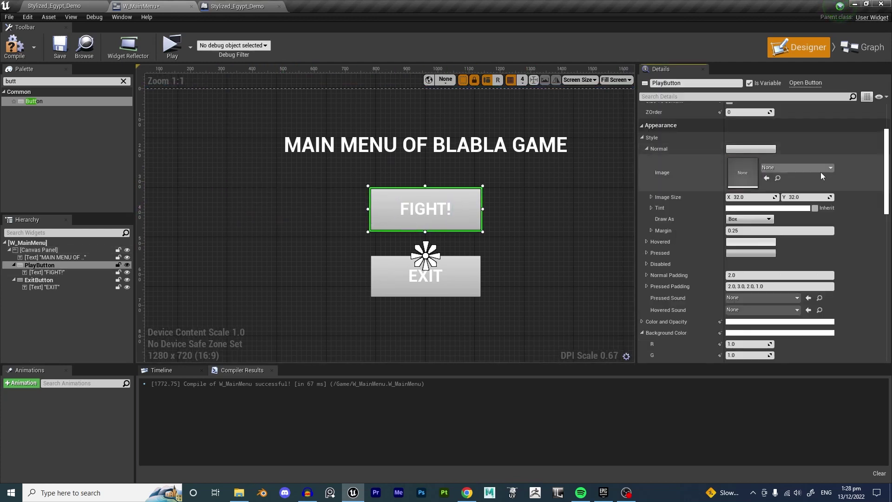
{"action": "left_click", "coordinate": [746, 209]}
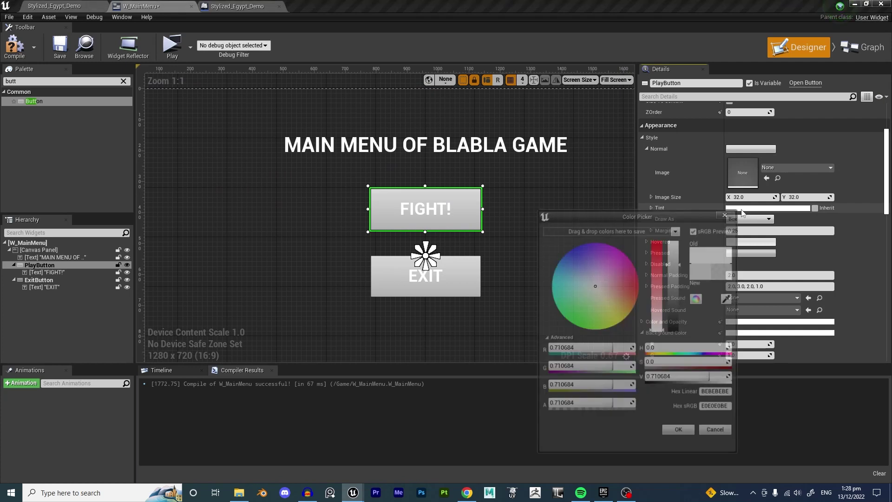
{"action": "left_click_drag", "start_coordinate": [657, 296], "coordinate": [659, 244]}
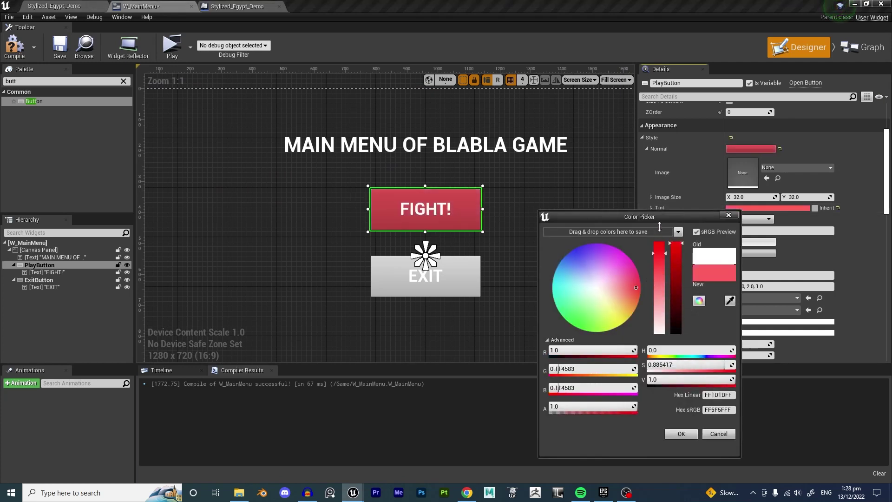
{"action": "left_click", "coordinate": [681, 434]}
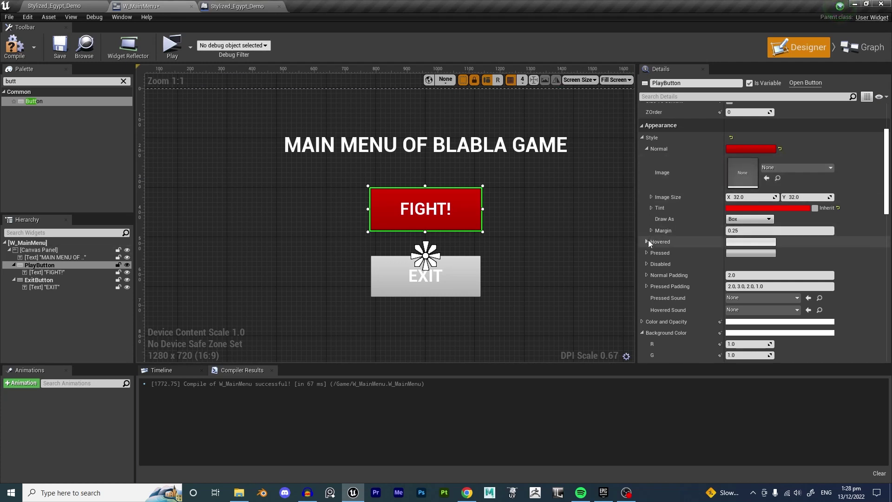
{"action": "left_click", "coordinate": [647, 149]}
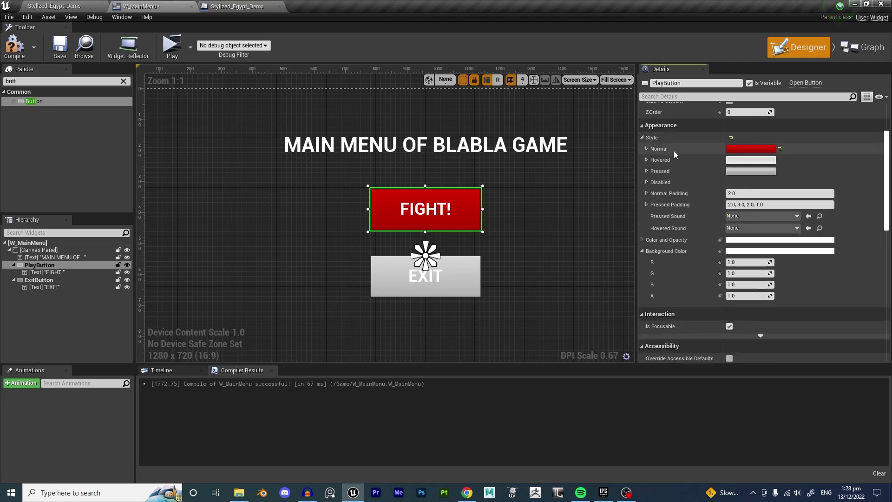
Set the Hovered style tint of the FIGHT! button to blue (hex sRGB 0014FFFF)
{"action": "left_click", "coordinate": [646, 160]}
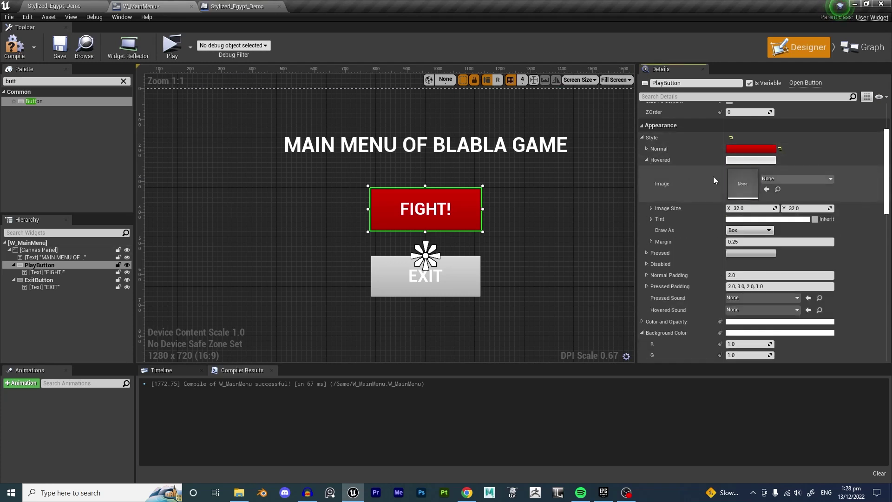
{"action": "left_click", "coordinate": [751, 220]}
{"action": "left_click_drag", "start_coordinate": [649, 282], "coordinate": [577, 237]}
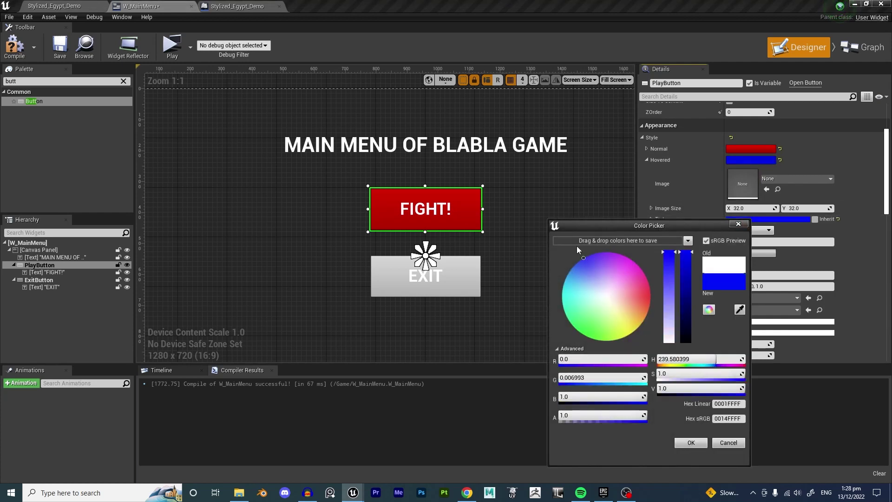
{"action": "left_click", "coordinate": [691, 442]}
{"action": "left_click", "coordinate": [647, 159]}
Set the Pressed style tint of the FIGHT! button to black
{"action": "left_click", "coordinate": [647, 171]}
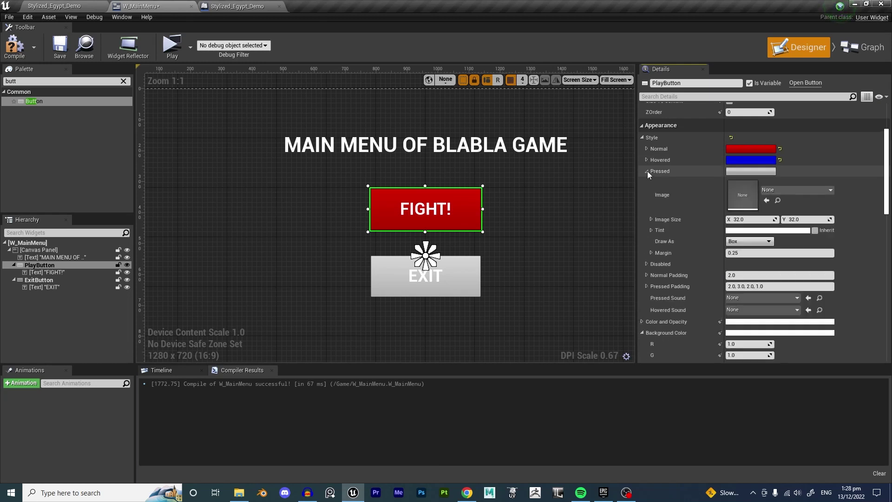
{"action": "left_click", "coordinate": [748, 234]}
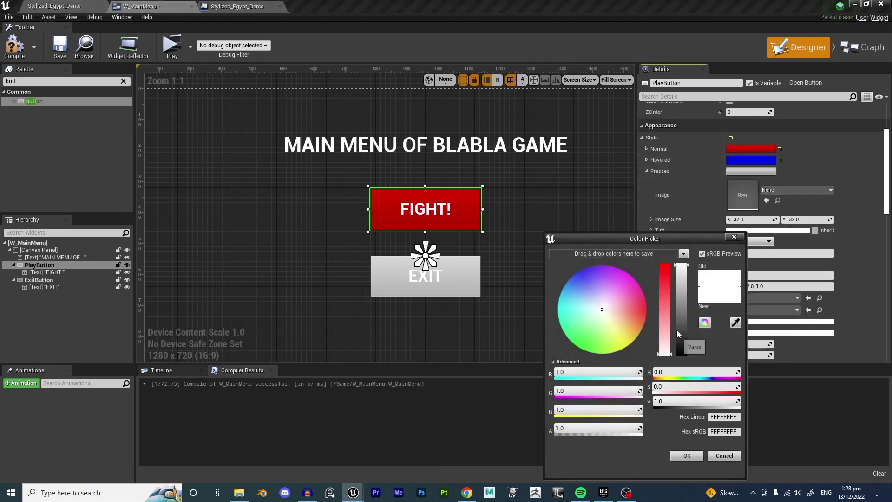
{"action": "left_click_drag", "start_coordinate": [715, 401], "coordinate": [682, 402]}
{"action": "left_click", "coordinate": [686, 454]}
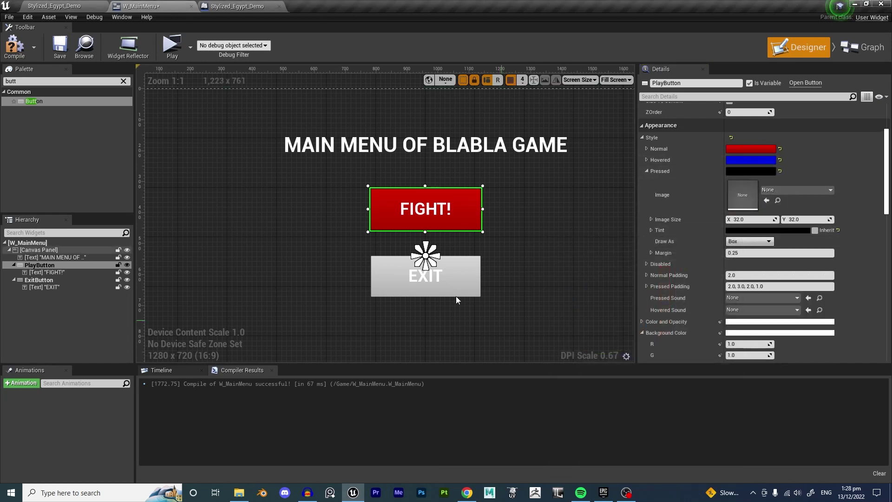
Compile and save W_MainMenu, preview the level, and test the FIGHT! button's hover and pressed colors before ending the preview
{"action": "left_click", "coordinate": [13, 55]}
{"action": "left_click", "coordinate": [61, 46]}
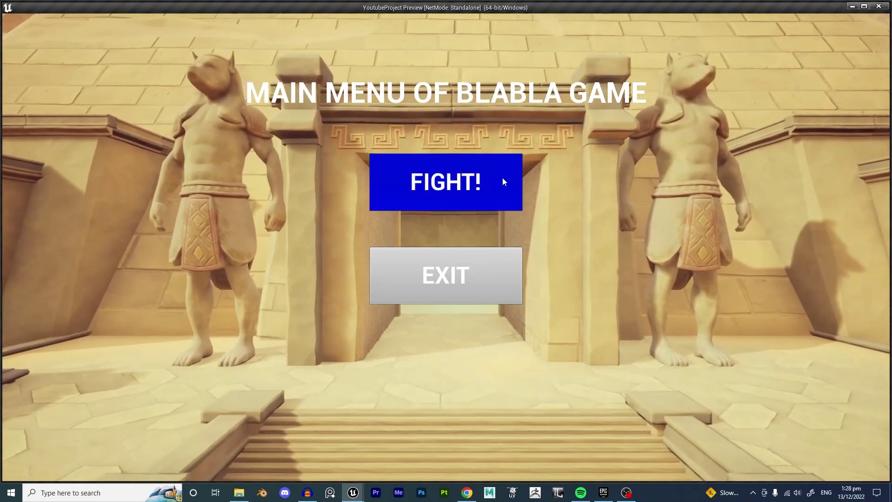
{"action": "left_click", "coordinate": [502, 179]}
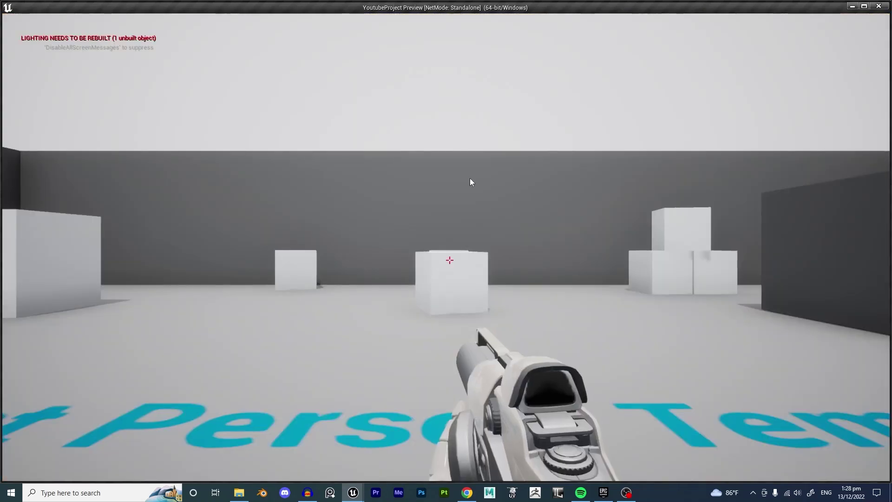
{"action": "key", "text": "Escape"}
Return to W_MainMenu and expand the FIGHT! button's Hovered and Normal styles to examine their image settings
{"action": "left_click", "coordinate": [153, 7]}
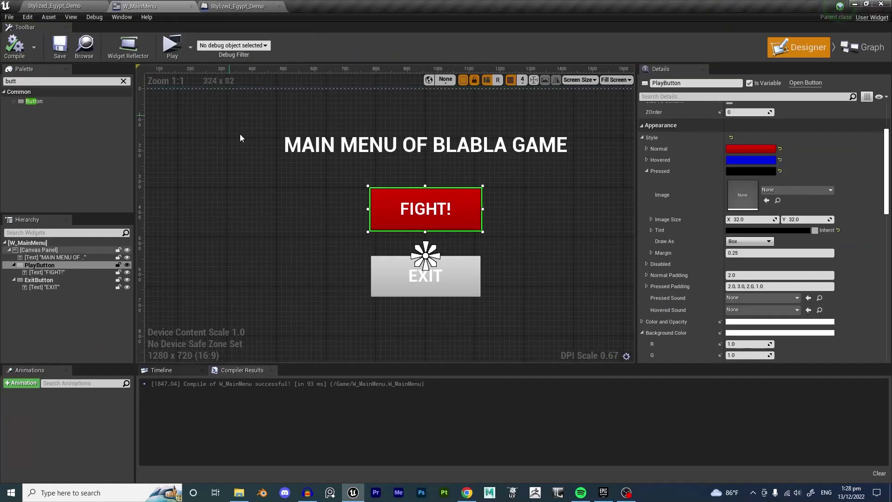
{"action": "right_click_drag", "start_coordinate": [337, 193], "coordinate": [324, 193]}
{"action": "scroll", "coordinate": [324, 193], "scroll_direction": "up", "scroll_amount": 2}
{"action": "left_click", "coordinate": [364, 204]}
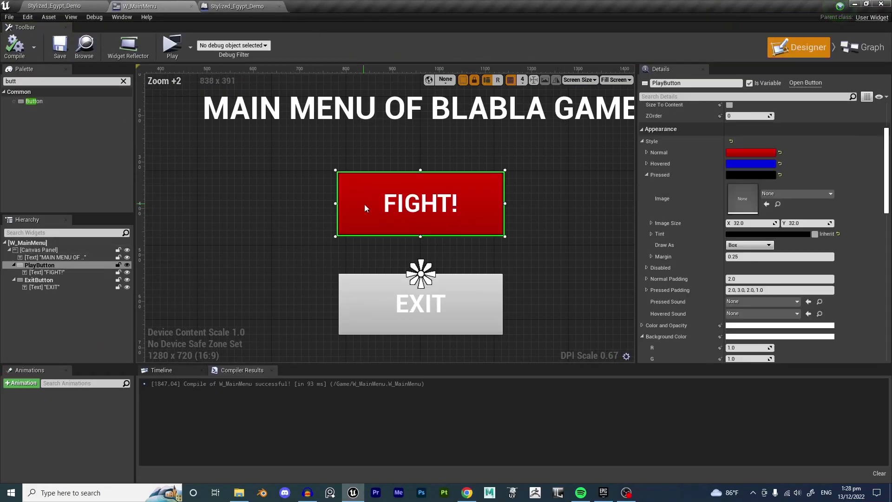
{"action": "left_click", "coordinate": [646, 164]}
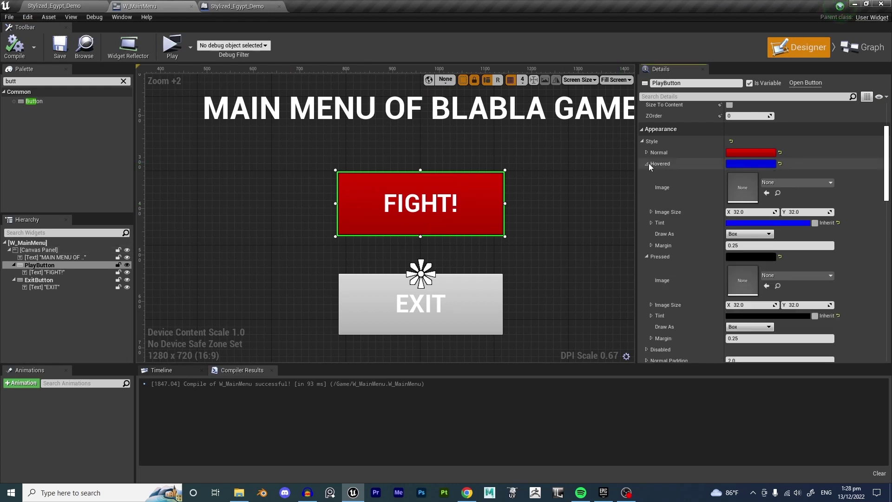
{"action": "left_click", "coordinate": [646, 153]}
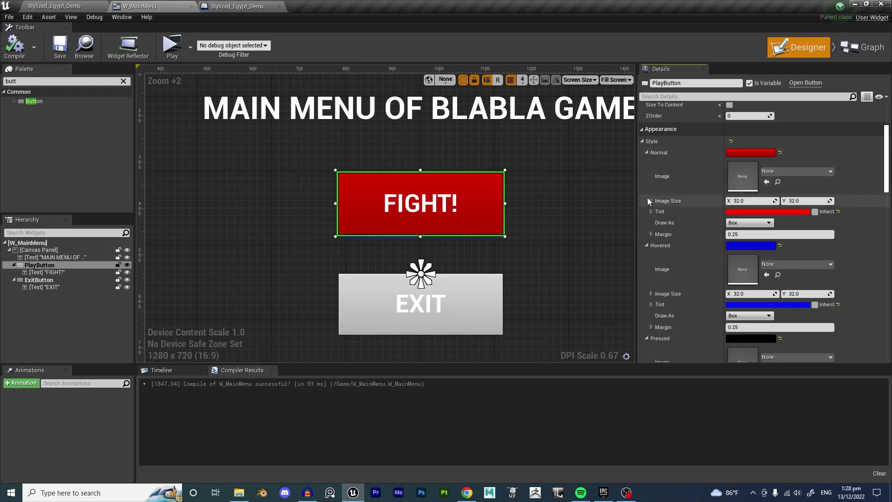
Reset the FIGHT! button's Normal, Hovered and Pressed styles to their defaults and collapse the three style groups
{"action": "scroll", "coordinate": [669, 251], "scroll_direction": "down", "scroll_amount": 2}
{"action": "scroll", "coordinate": [680, 264], "scroll_direction": "up", "scroll_amount": 1}
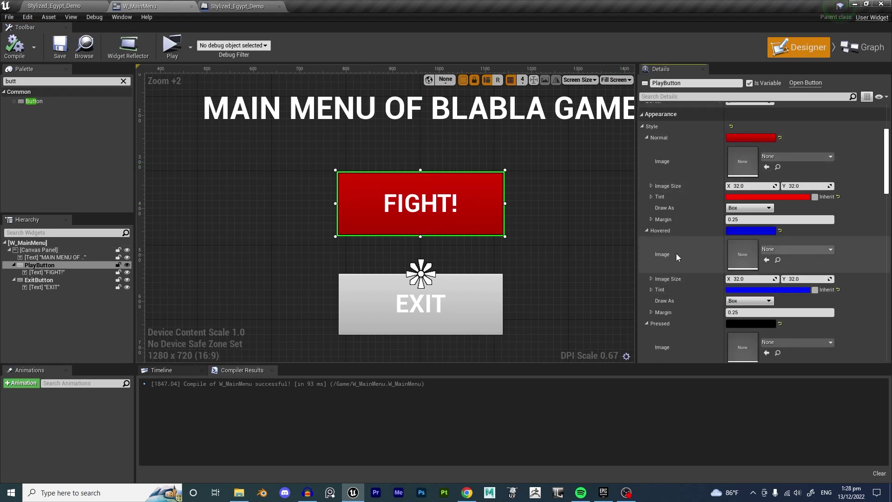
{"action": "left_click", "coordinate": [780, 137]}
{"action": "left_click", "coordinate": [780, 231]}
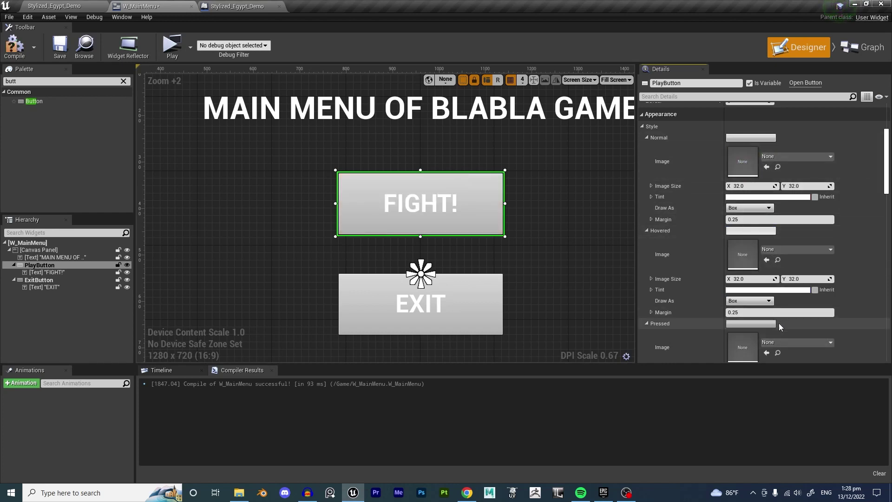
{"action": "left_click", "coordinate": [779, 324]}
{"action": "scroll", "coordinate": [683, 304], "scroll_direction": "down", "scroll_amount": 1}
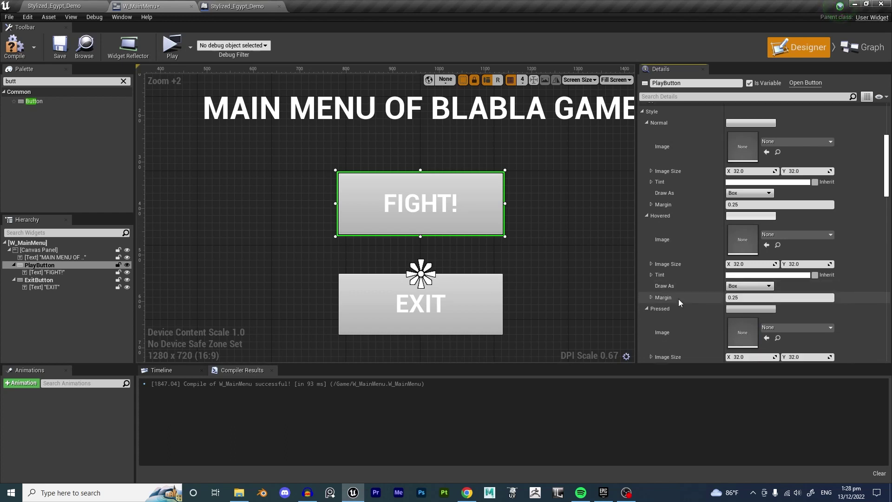
{"action": "left_click", "coordinate": [648, 123]}
{"action": "left_click", "coordinate": [647, 134]}
{"action": "left_click", "coordinate": [646, 145]}
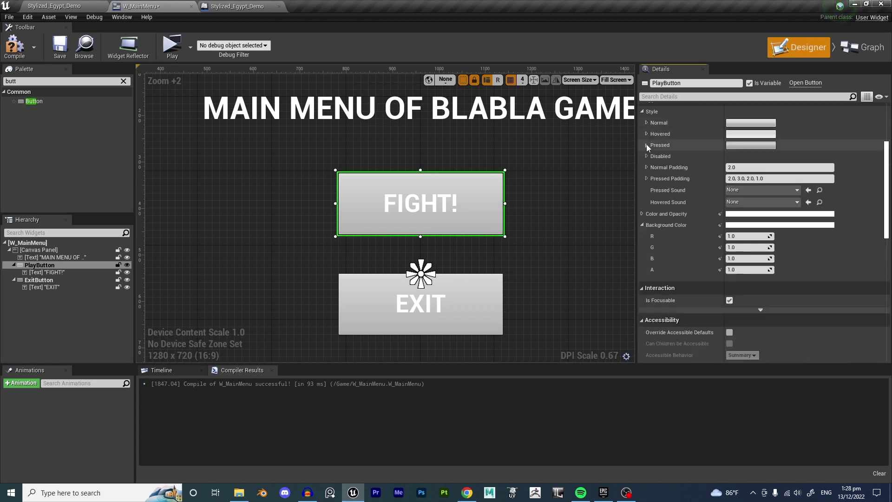
Set the Pressed style tint of the FIGHT! button to grey (hex sRGB B3B3B3FF)
{"action": "left_click", "coordinate": [645, 145]}
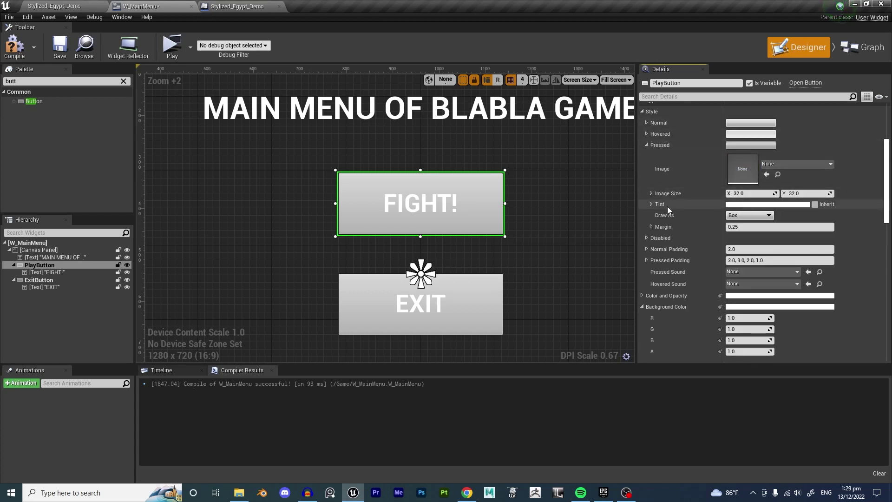
{"action": "left_click", "coordinate": [728, 205]}
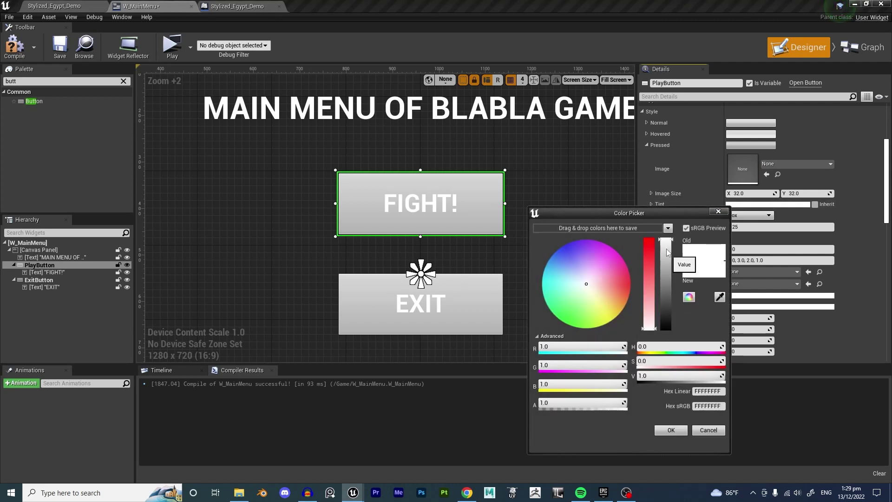
{"action": "left_click_drag", "start_coordinate": [666, 252], "coordinate": [669, 288]}
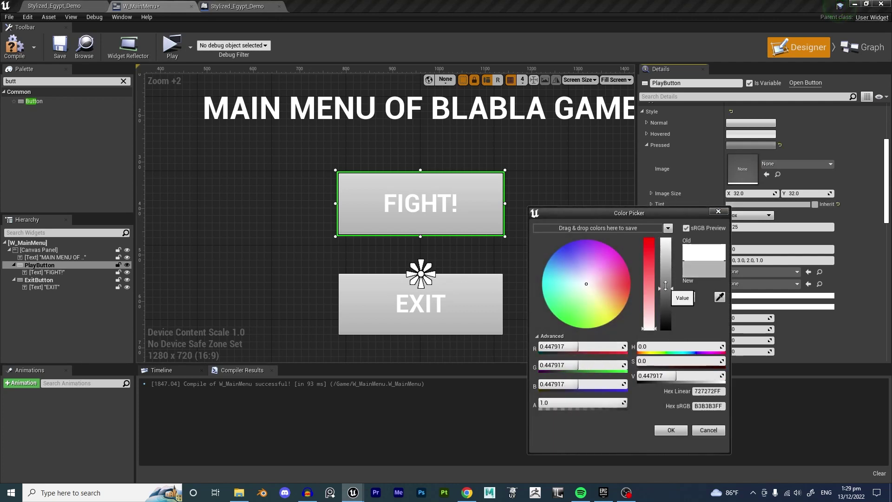
{"action": "left_click", "coordinate": [670, 429]}
Compile W_MainMenu, preview the Stylized_Egypt_Demo level, and test the FIGHT! button before ending the preview
{"action": "left_click", "coordinate": [14, 46]}
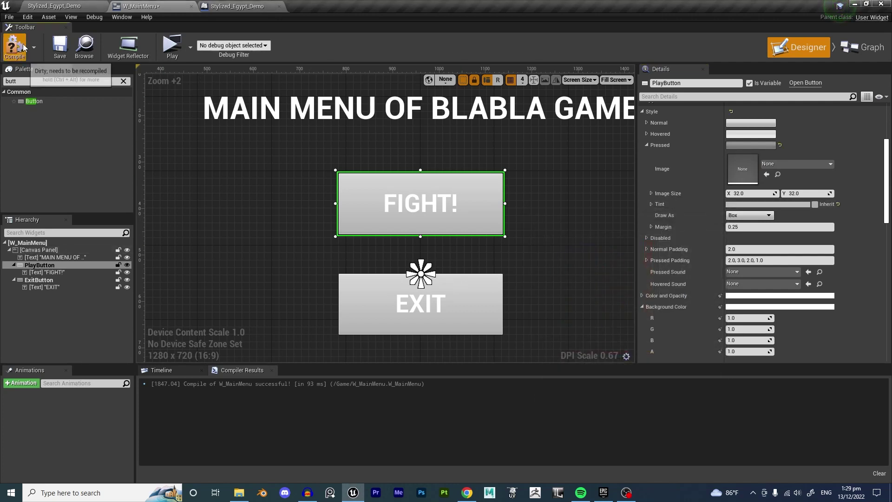
{"action": "left_click", "coordinate": [59, 4]}
{"action": "left_click", "coordinate": [387, 44]}
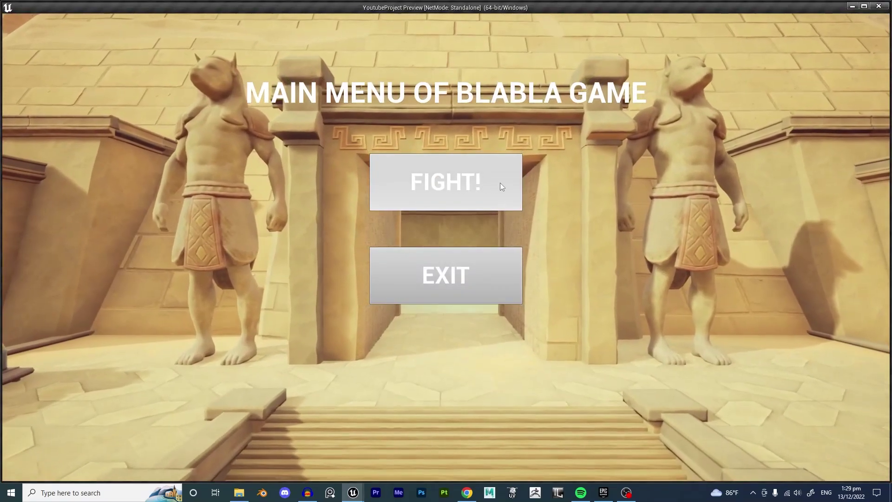
{"action": "left_click", "coordinate": [503, 181]}
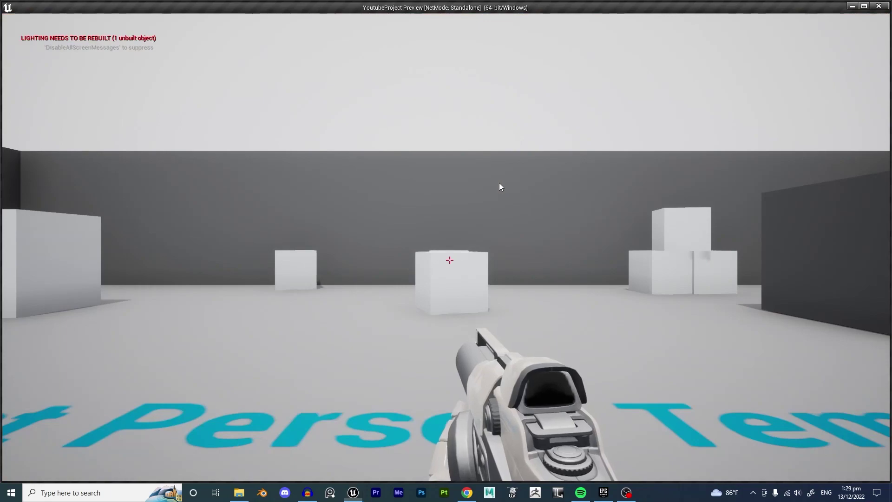
{"action": "key", "text": "Escape"}
Save the Stylized_Egypt_Demo map and preview the main menu again
{"action": "left_click", "coordinate": [26, 46]}
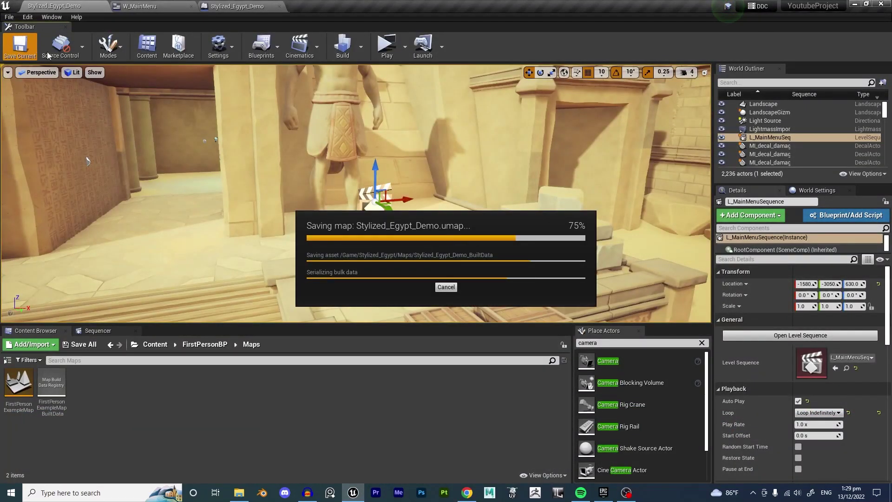
{"action": "left_click", "coordinate": [384, 44]}
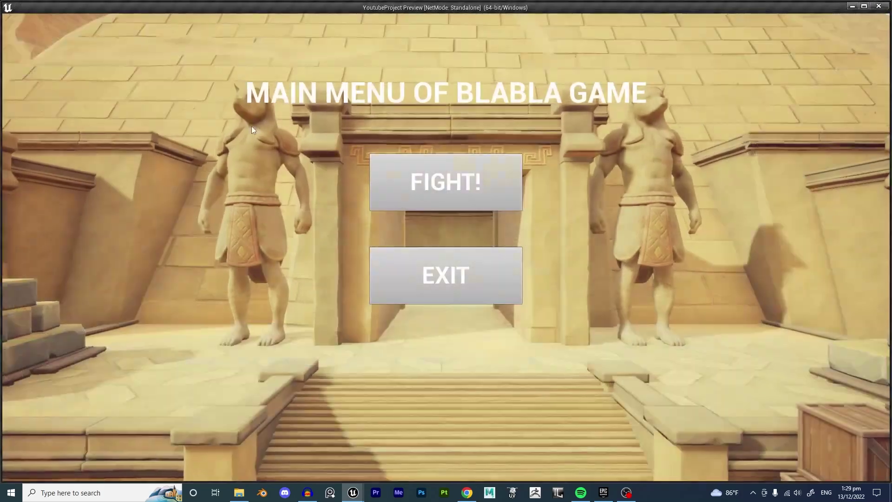